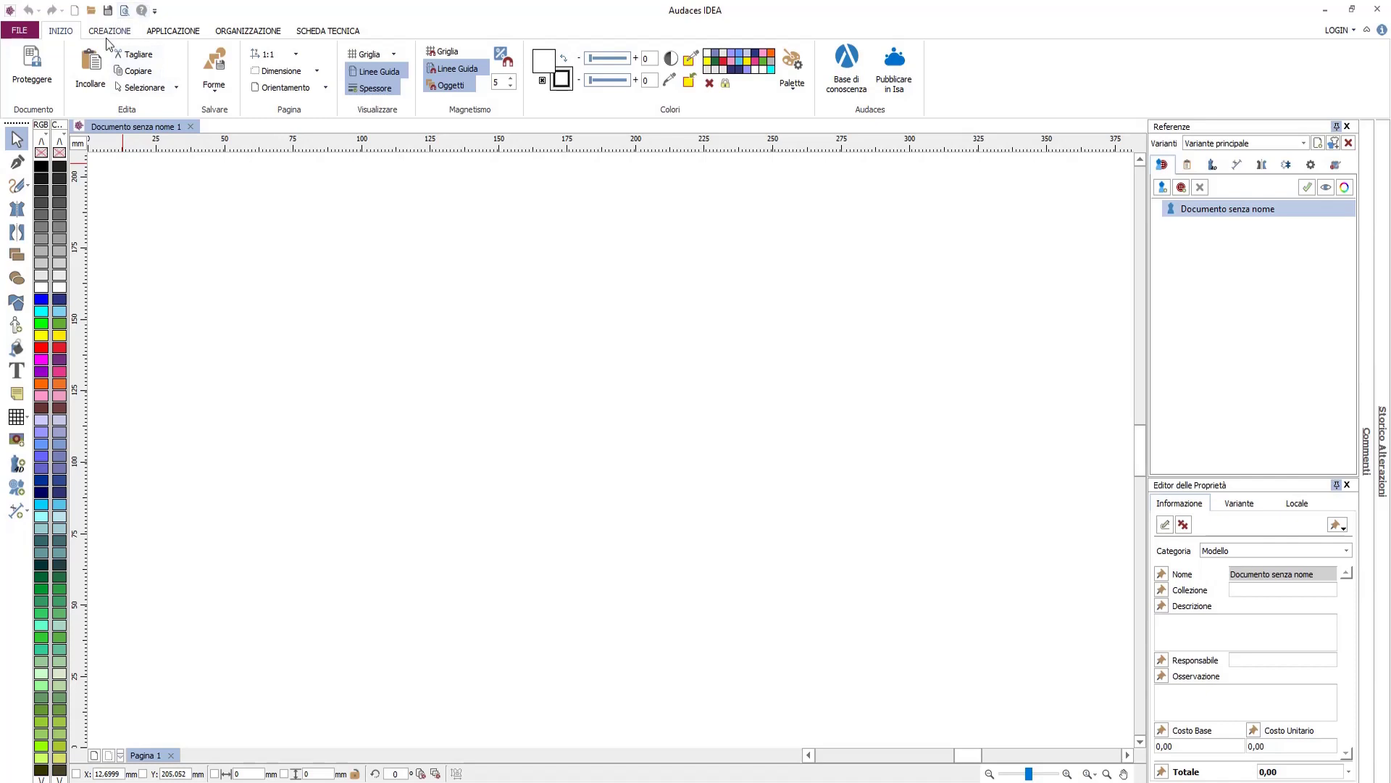
left_click(158, 34)
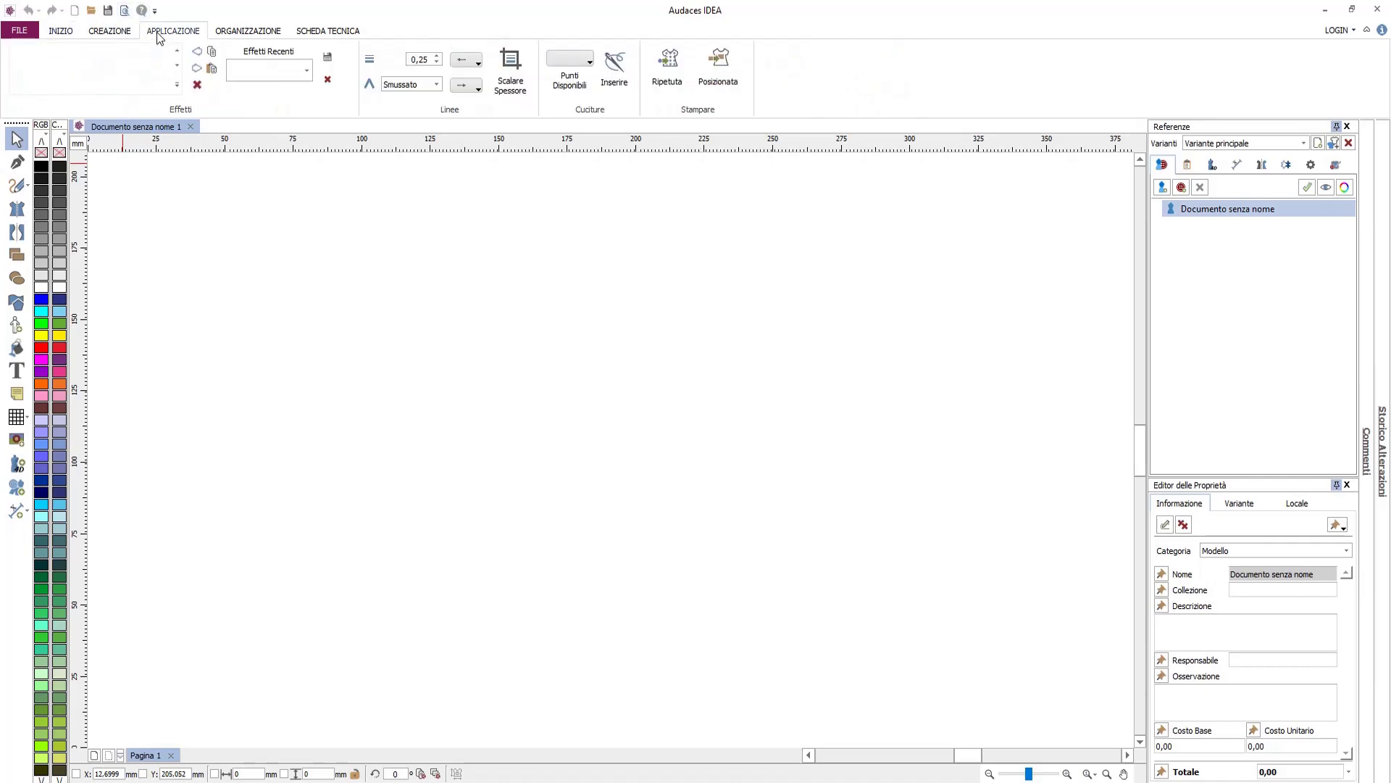
left_click(118, 30)
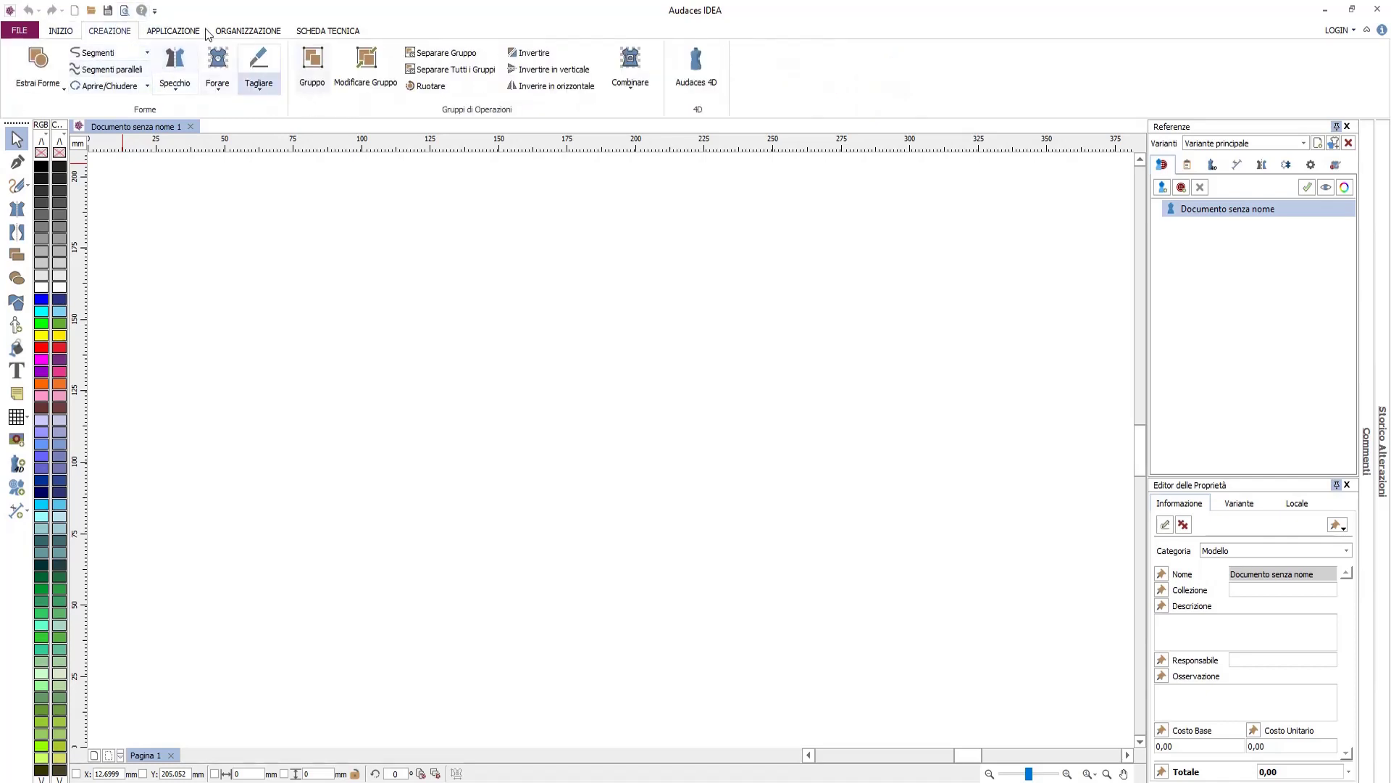
Set the page to the predefined portrait size of about 210 × 297 mm
left_click(61, 30)
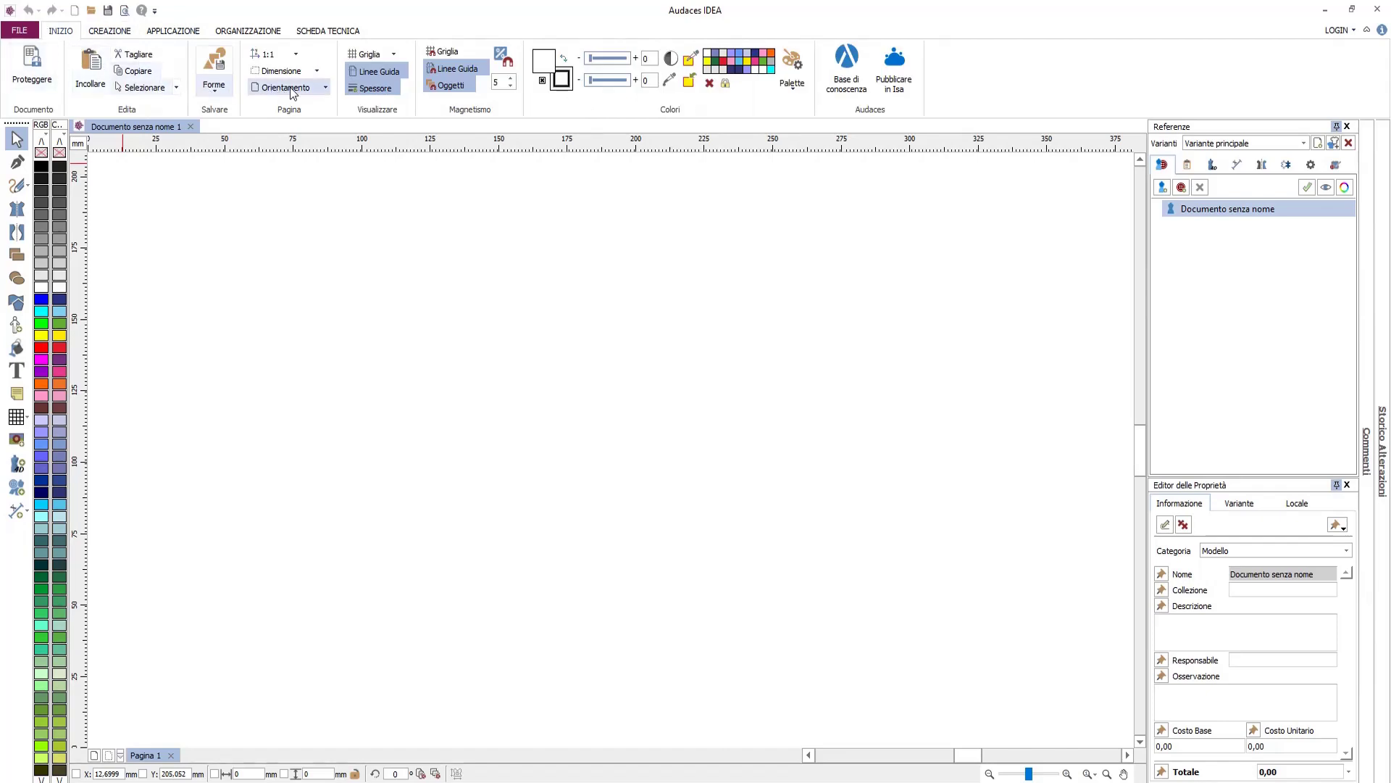
left_click(318, 71)
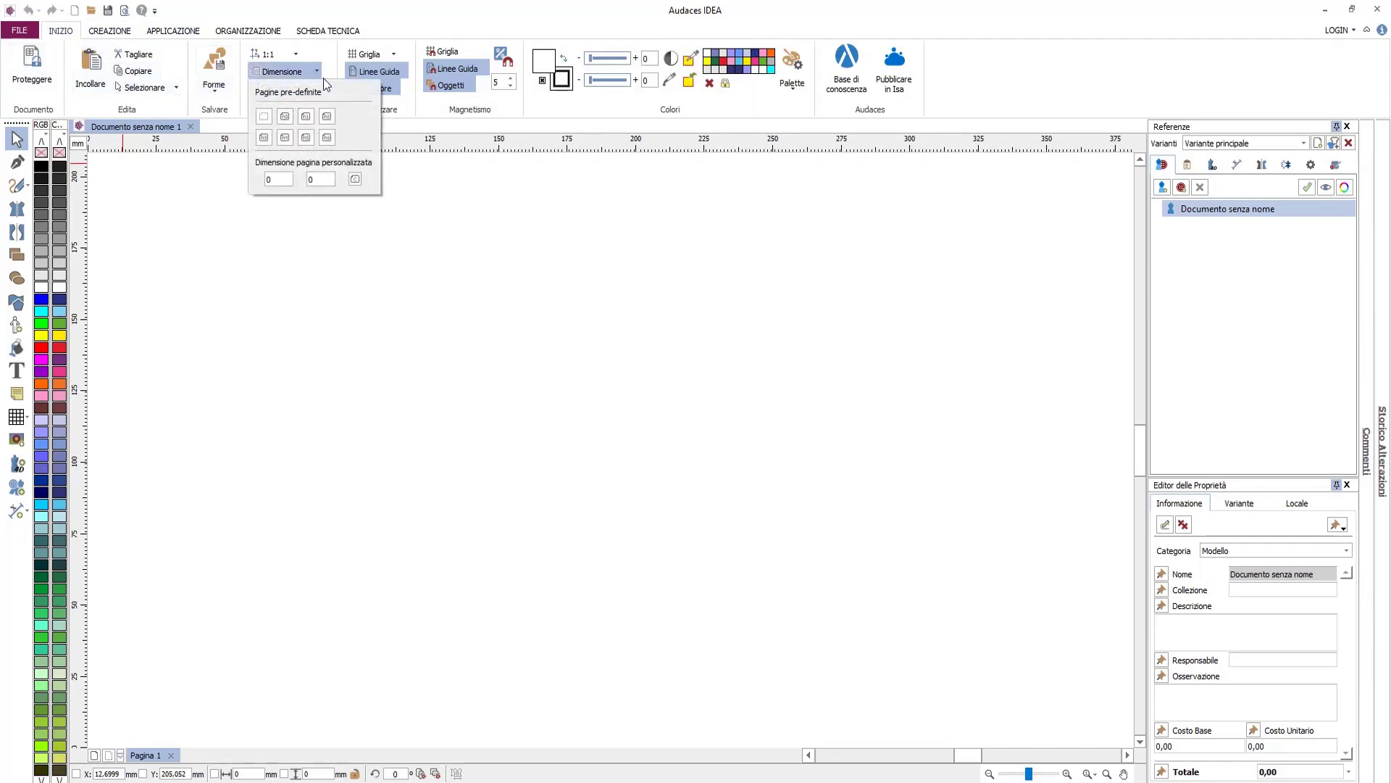
left_click(285, 137)
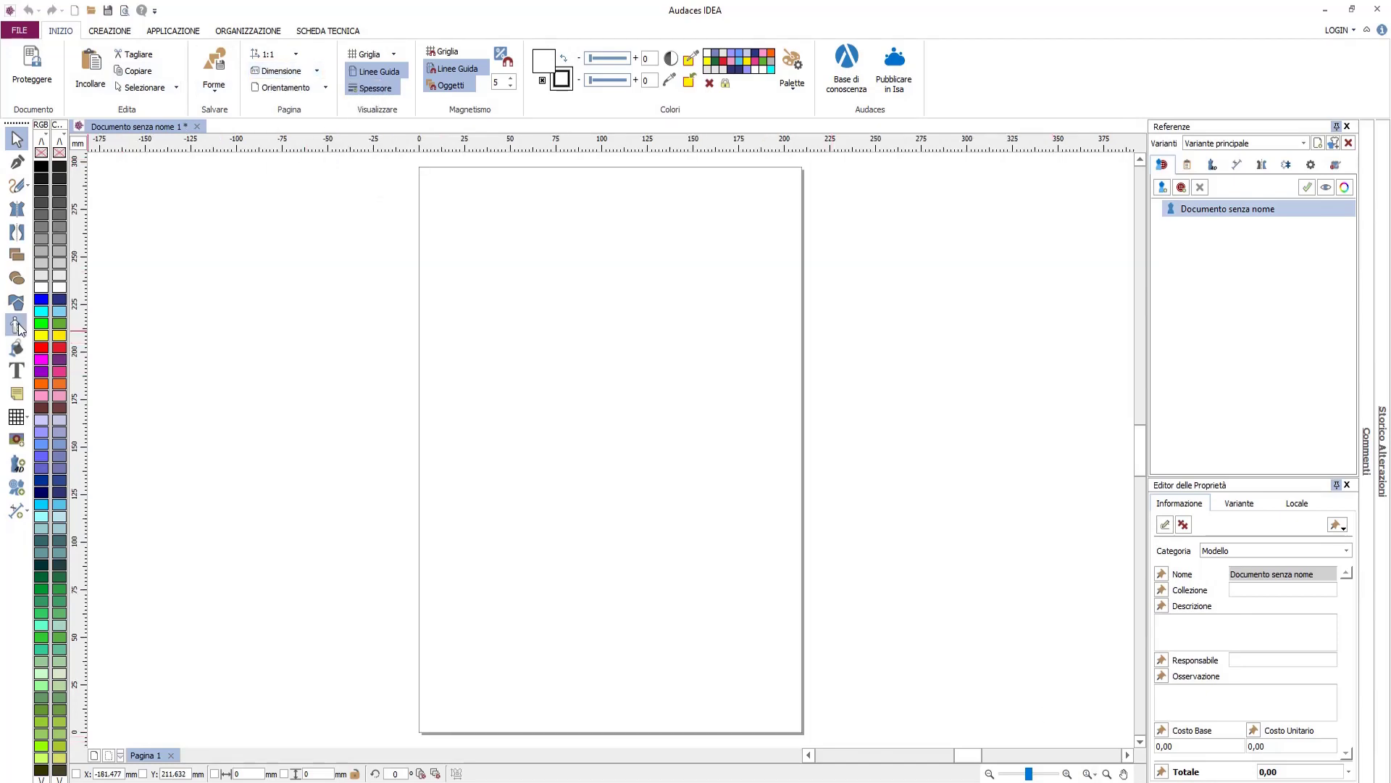
Open the mannequin library and look through its standard bodies, hair and faces
left_click(16, 325)
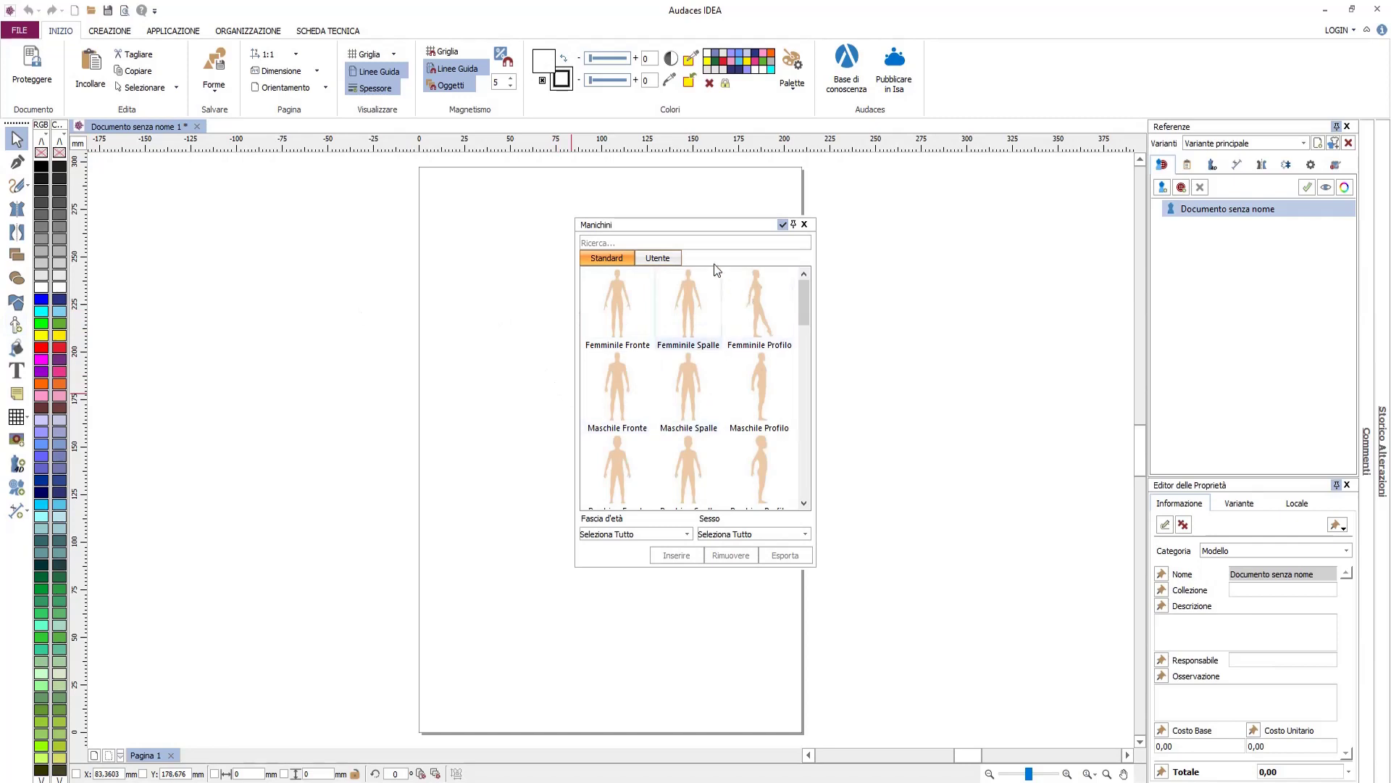
left_click_drag(710, 224, 631, 233)
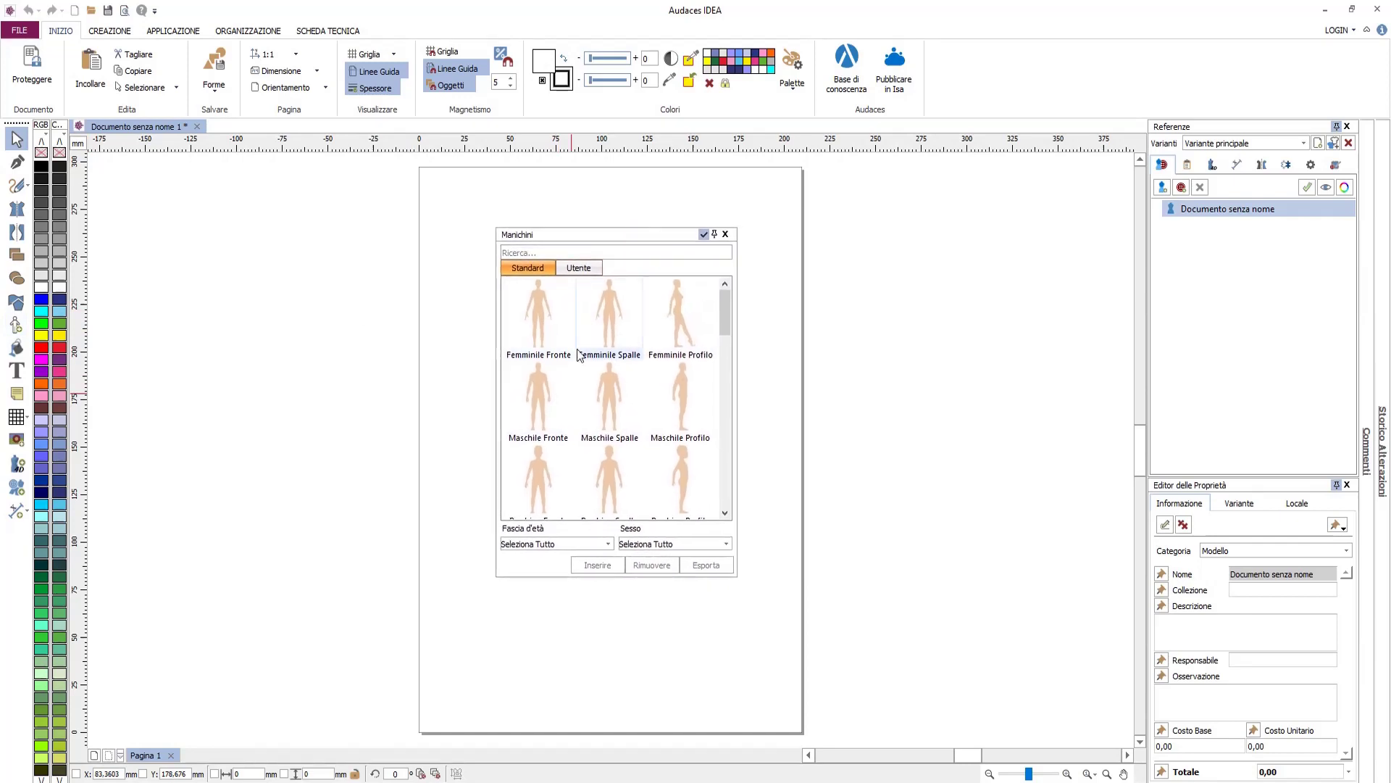
left_click(724, 513)
left_click(725, 513)
left_click(725, 513)
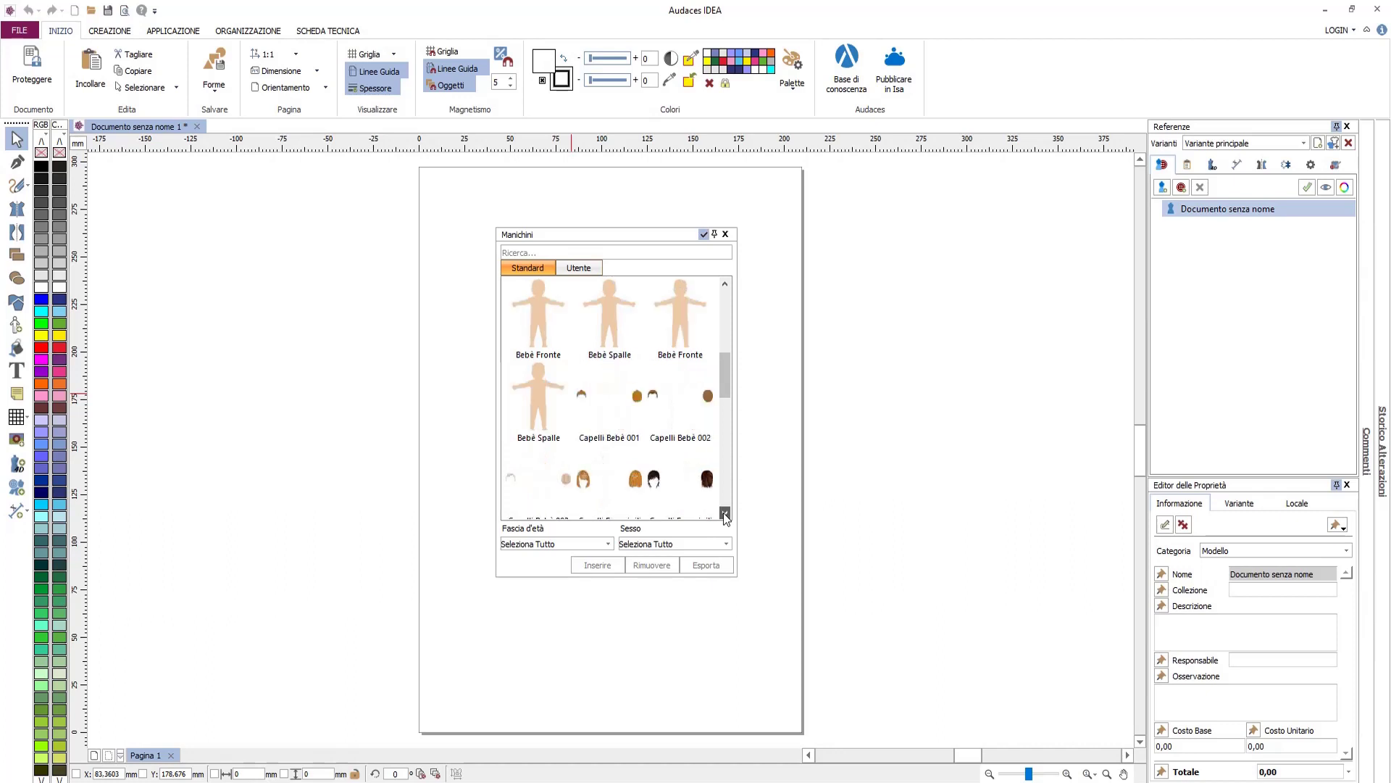
left_click(724, 513)
left_click(724, 513)
left_click(725, 513)
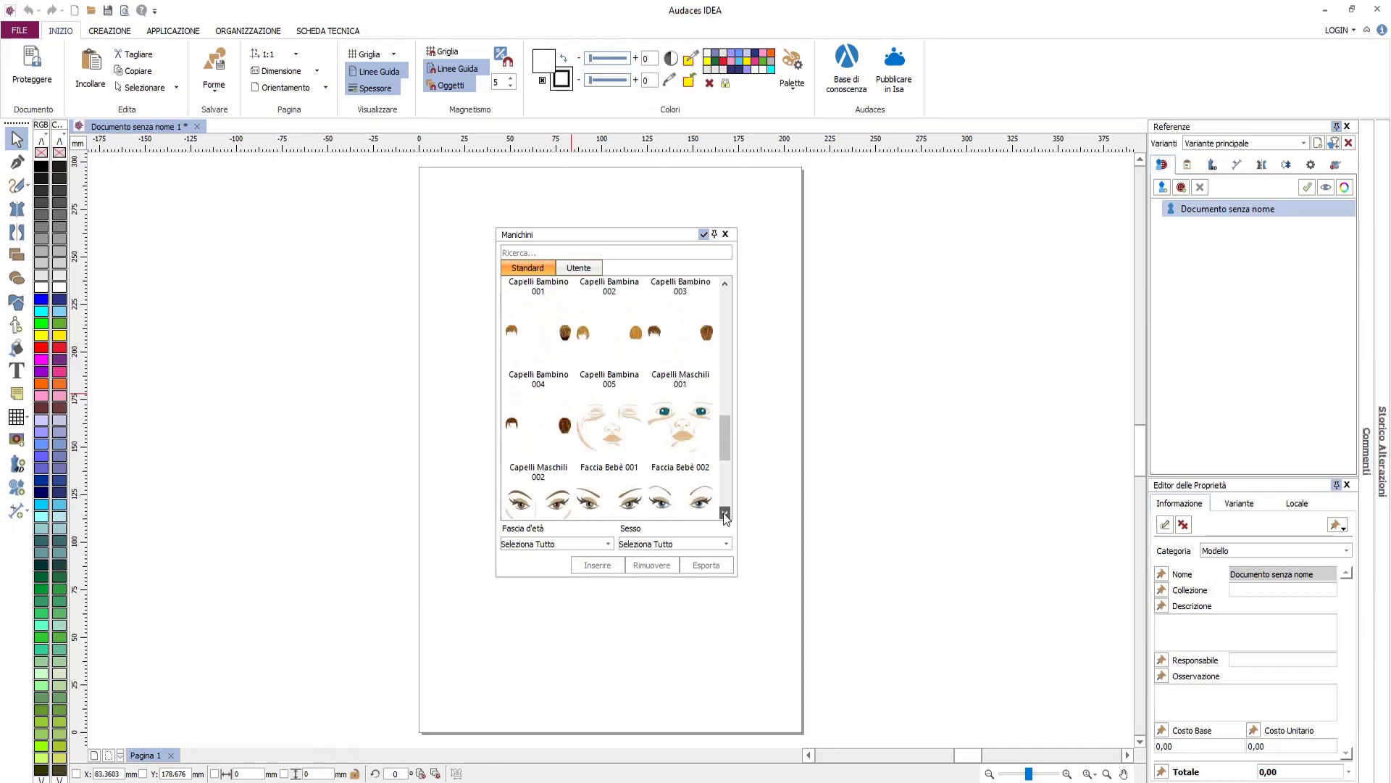
left_click(725, 513)
left_click(724, 513)
left_click(725, 513)
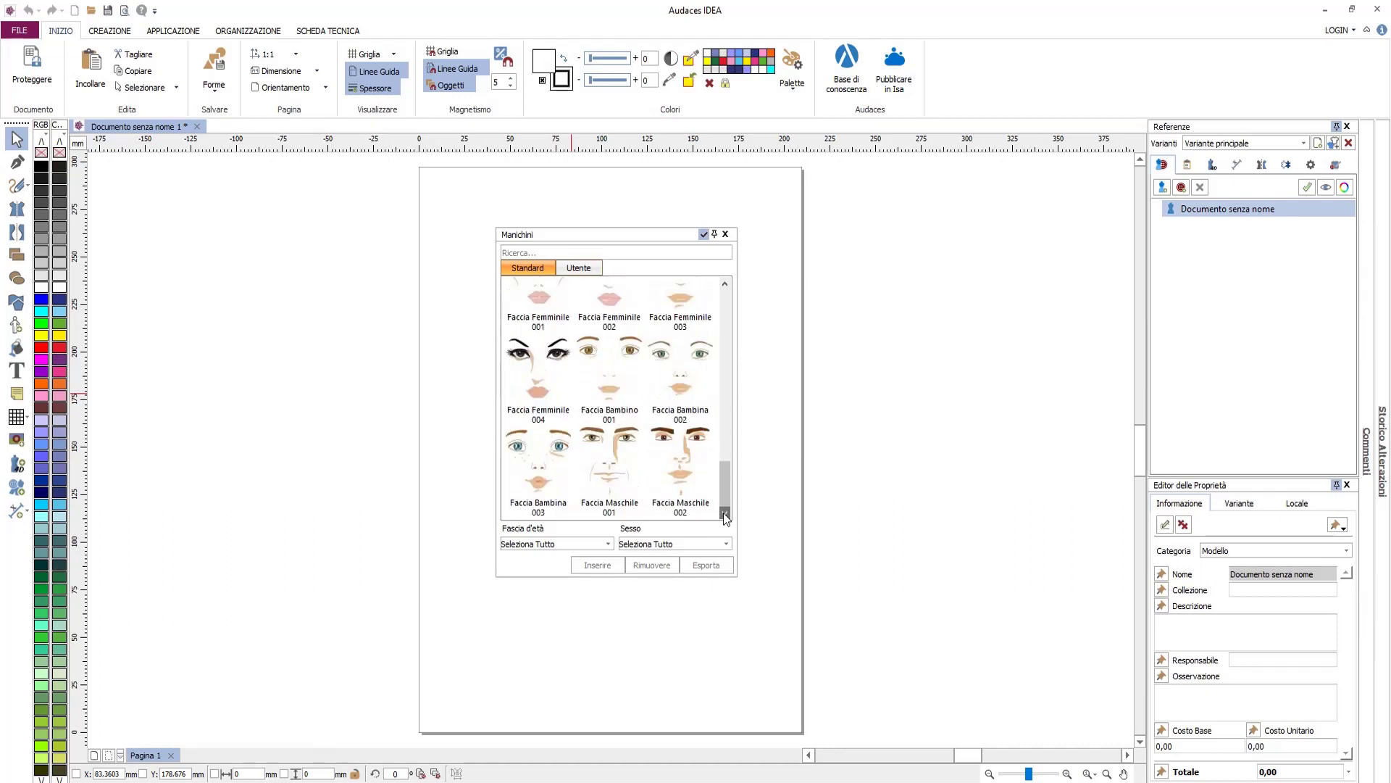
scroll(687, 423, "up", 6)
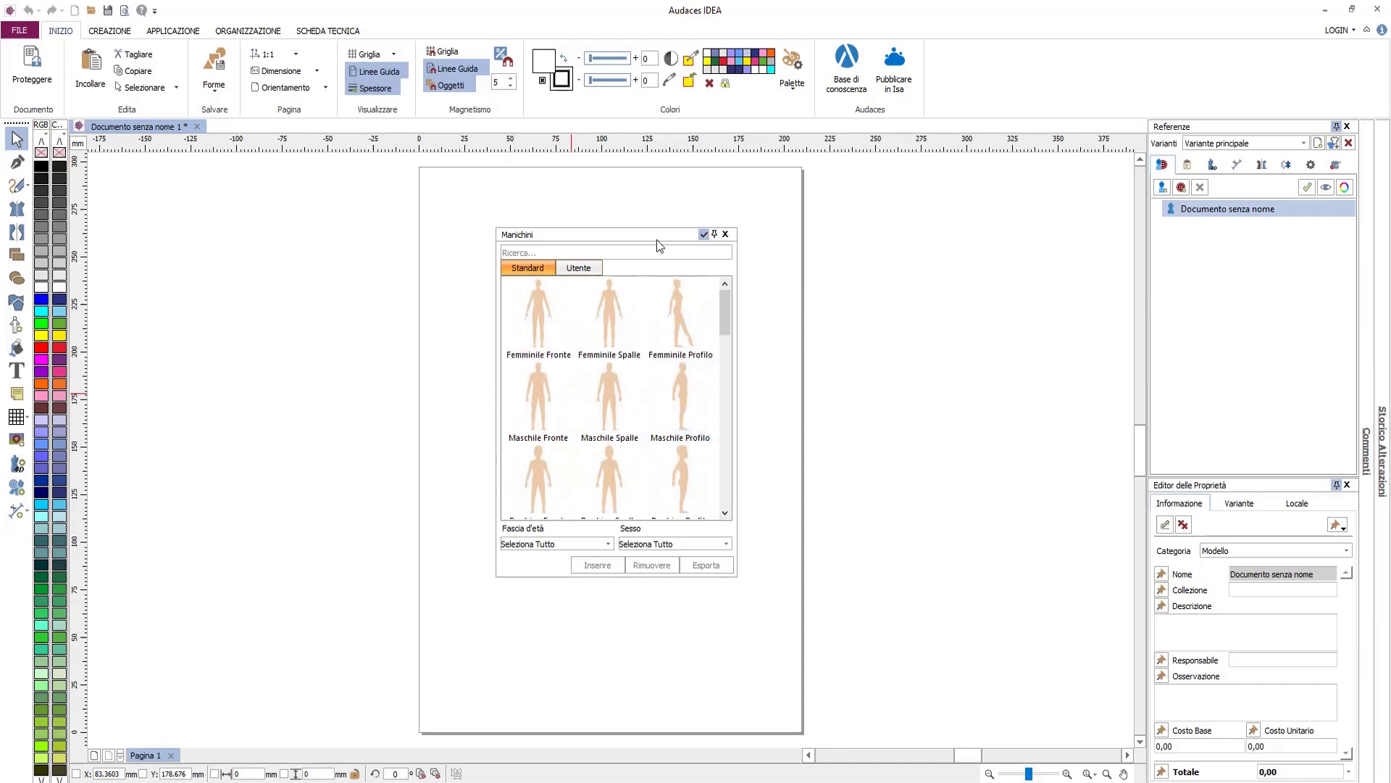
Insert the standard Femminile Fronte mannequin onto the page
left_click(540, 320)
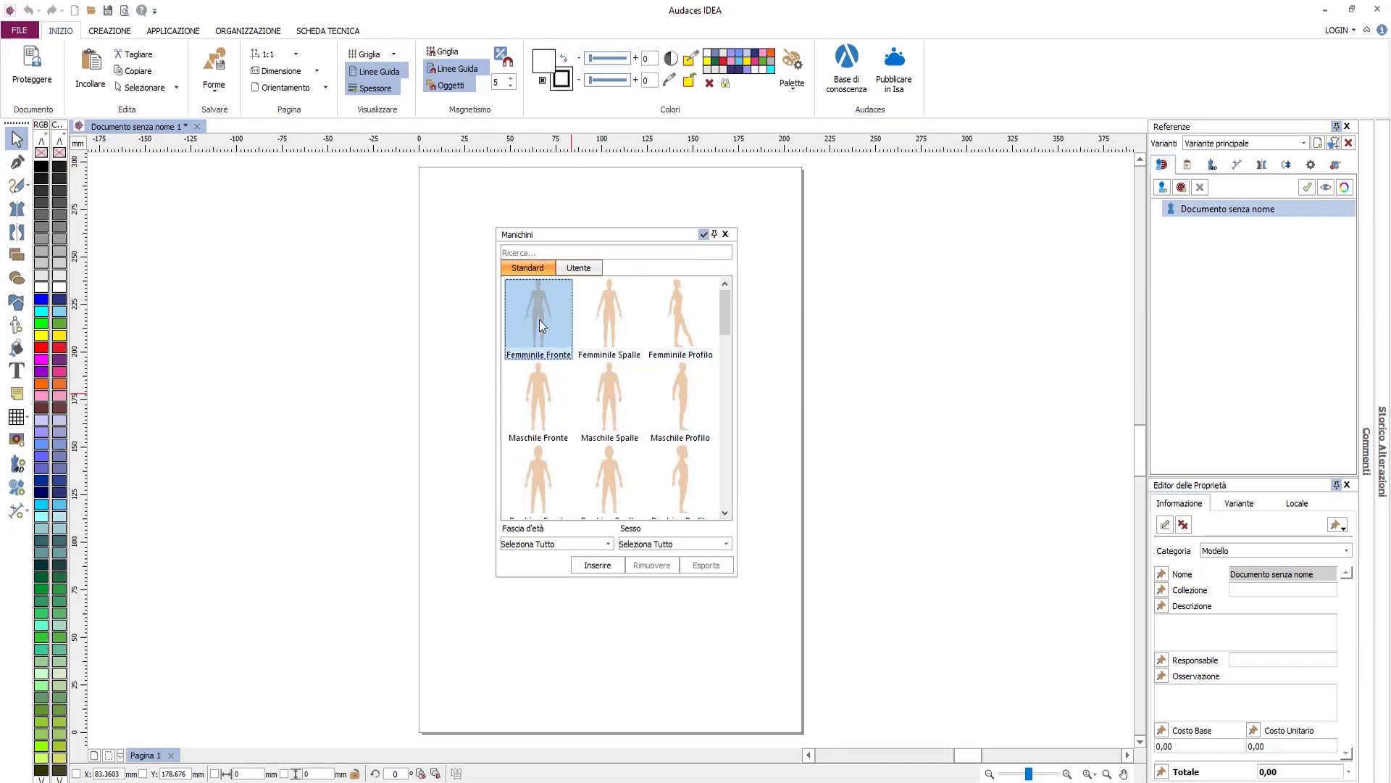
left_click(597, 565)
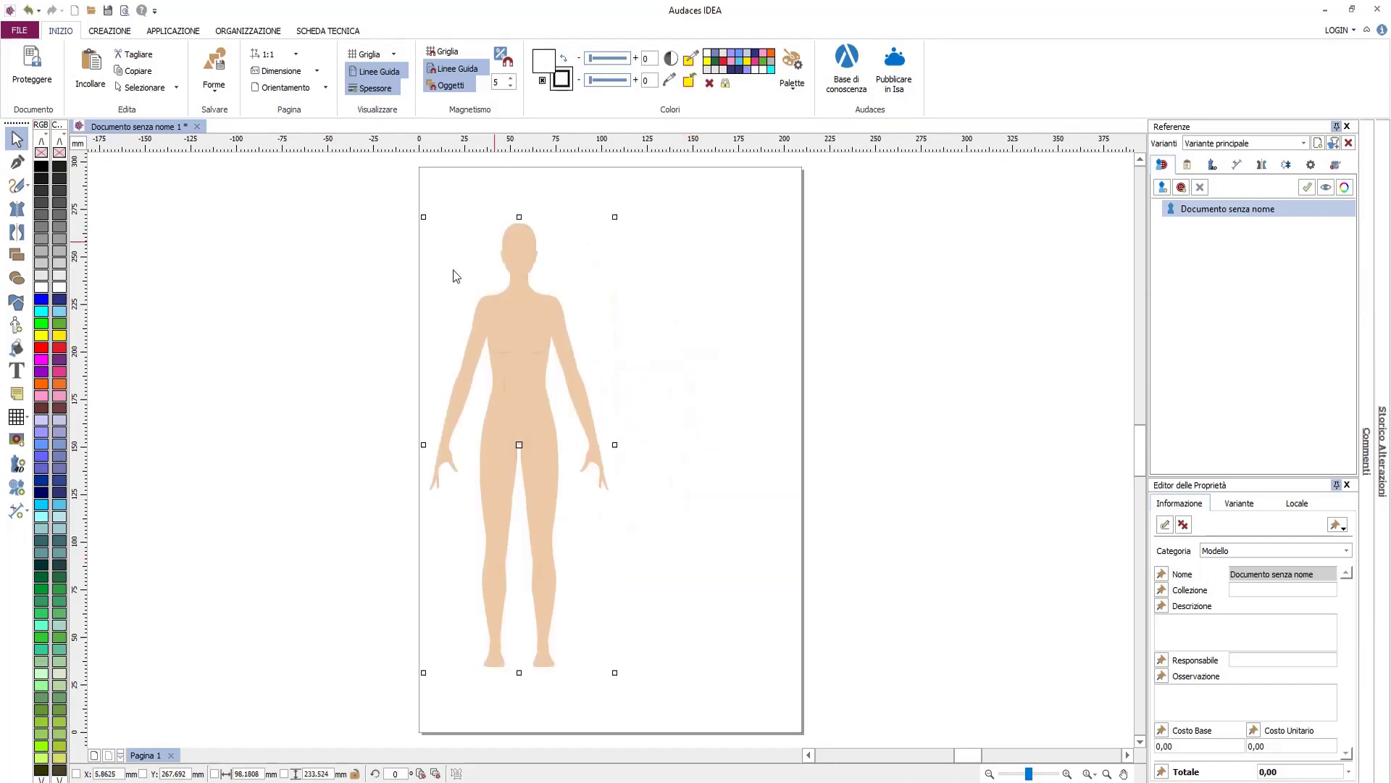
Place a vertical symmetry axis on the mannequin's centre and draw the bodice's curved neckline, shoulders and armholes as mirrored halves
scroll(510, 306, "up", 3)
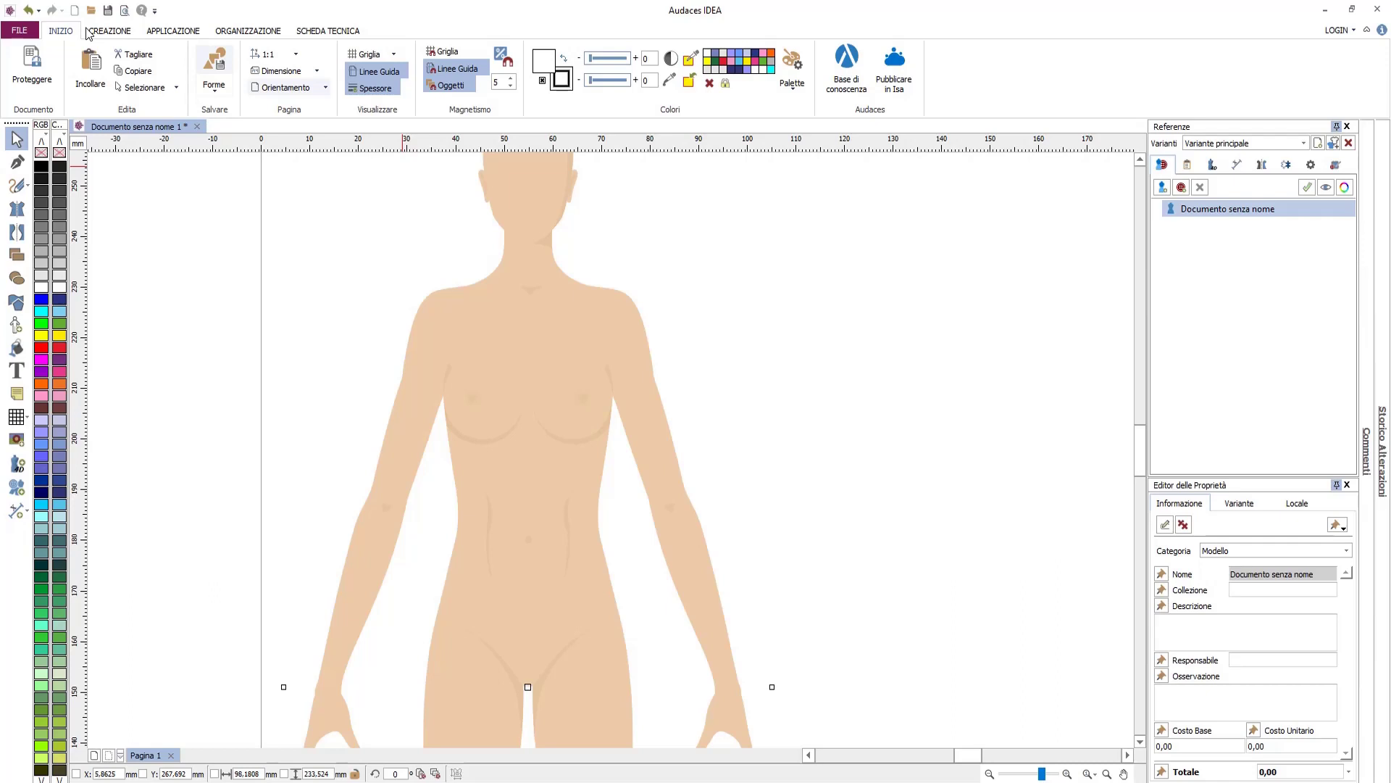
left_click(20, 233)
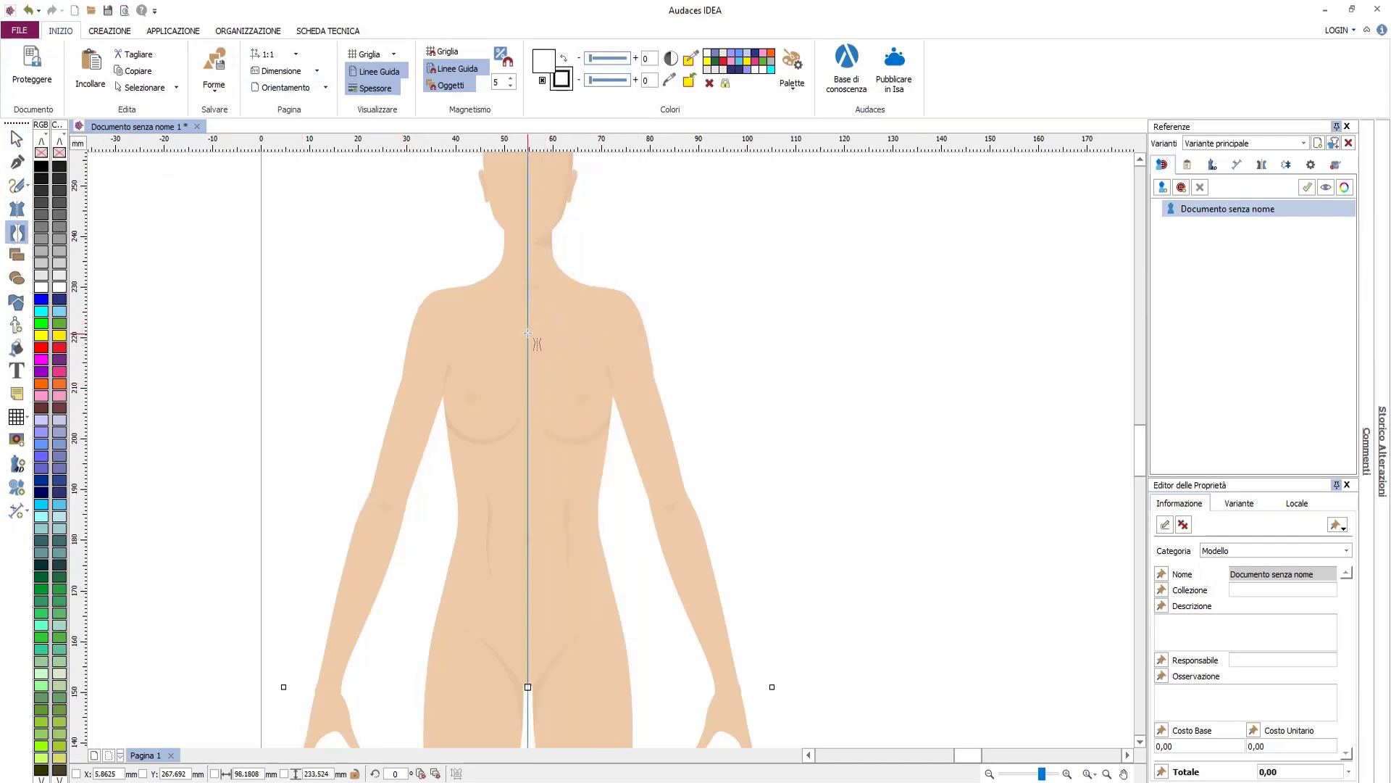
left_click(528, 333)
scroll(528, 308, "up", 3)
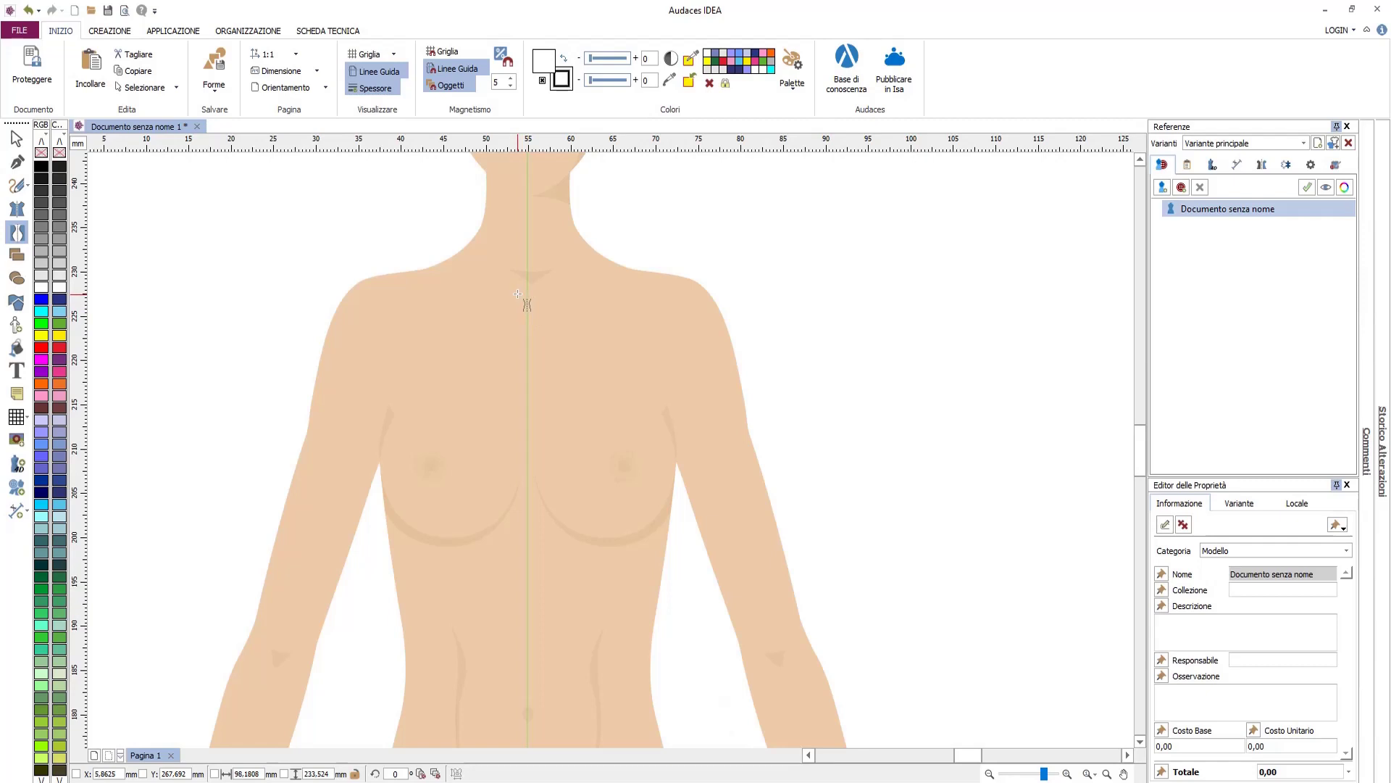
left_click(517, 293)
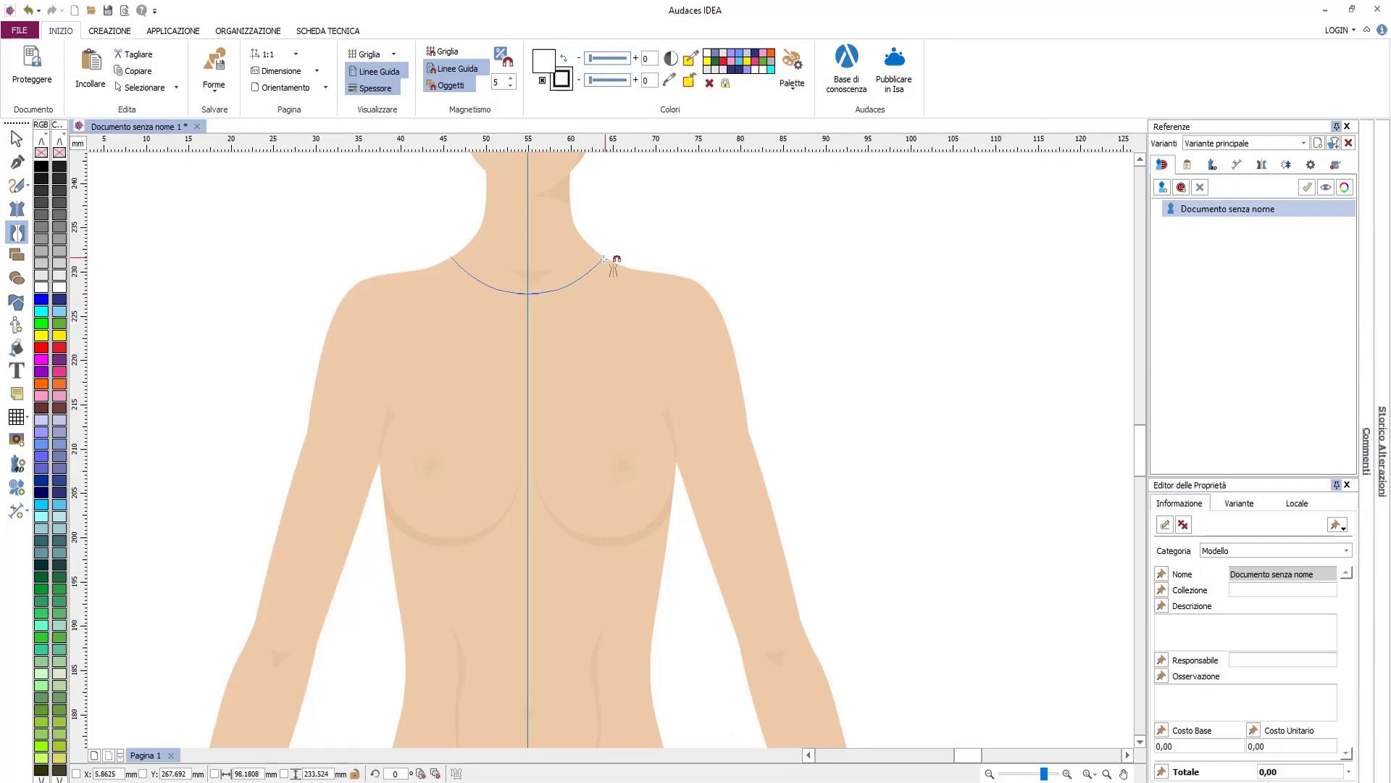
left_click(602, 255)
left_click(685, 277)
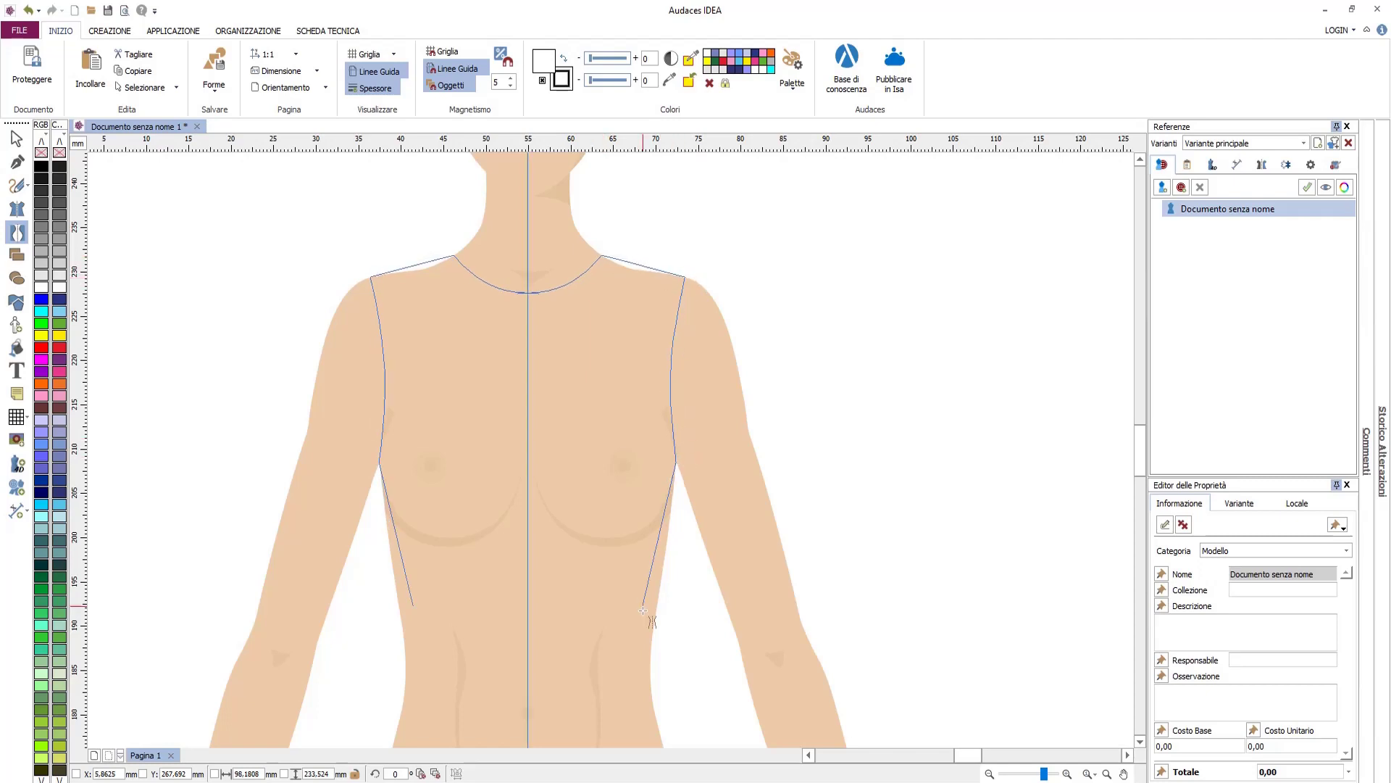
Continue the mirrored bodice with side seams shaped at the waist, a curved hem at the hips and overlapping centre-front edges, closing it at the neckline
scroll(665, 450, "down", 5)
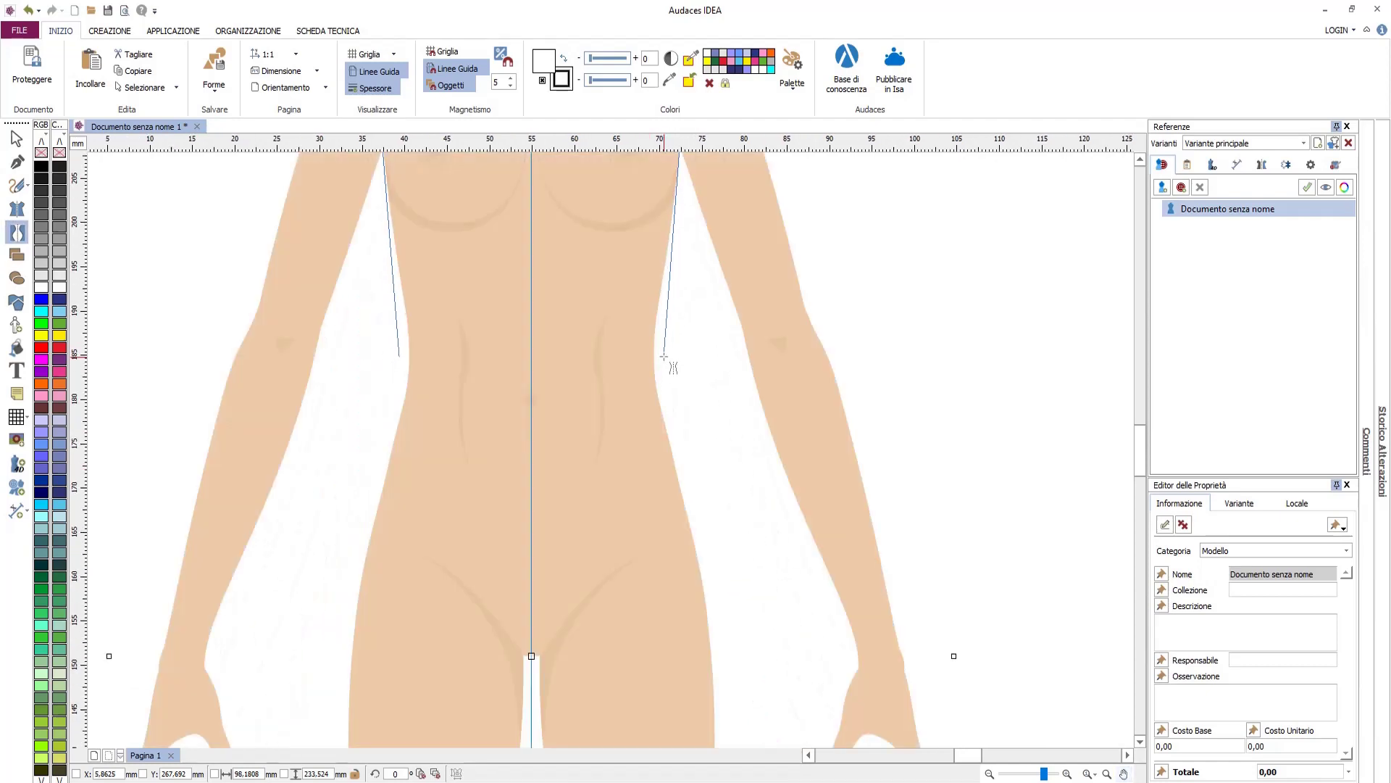
left_click(665, 355)
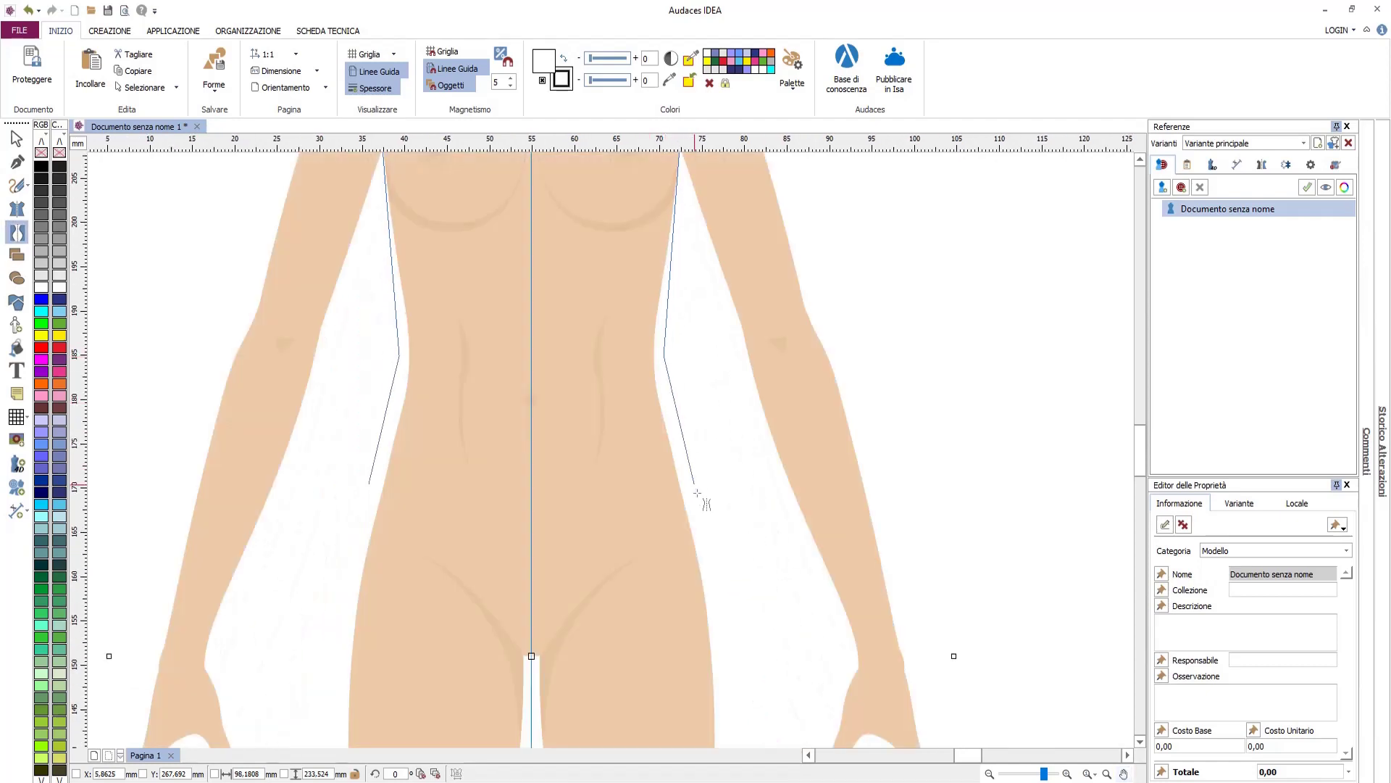
left_click(700, 537)
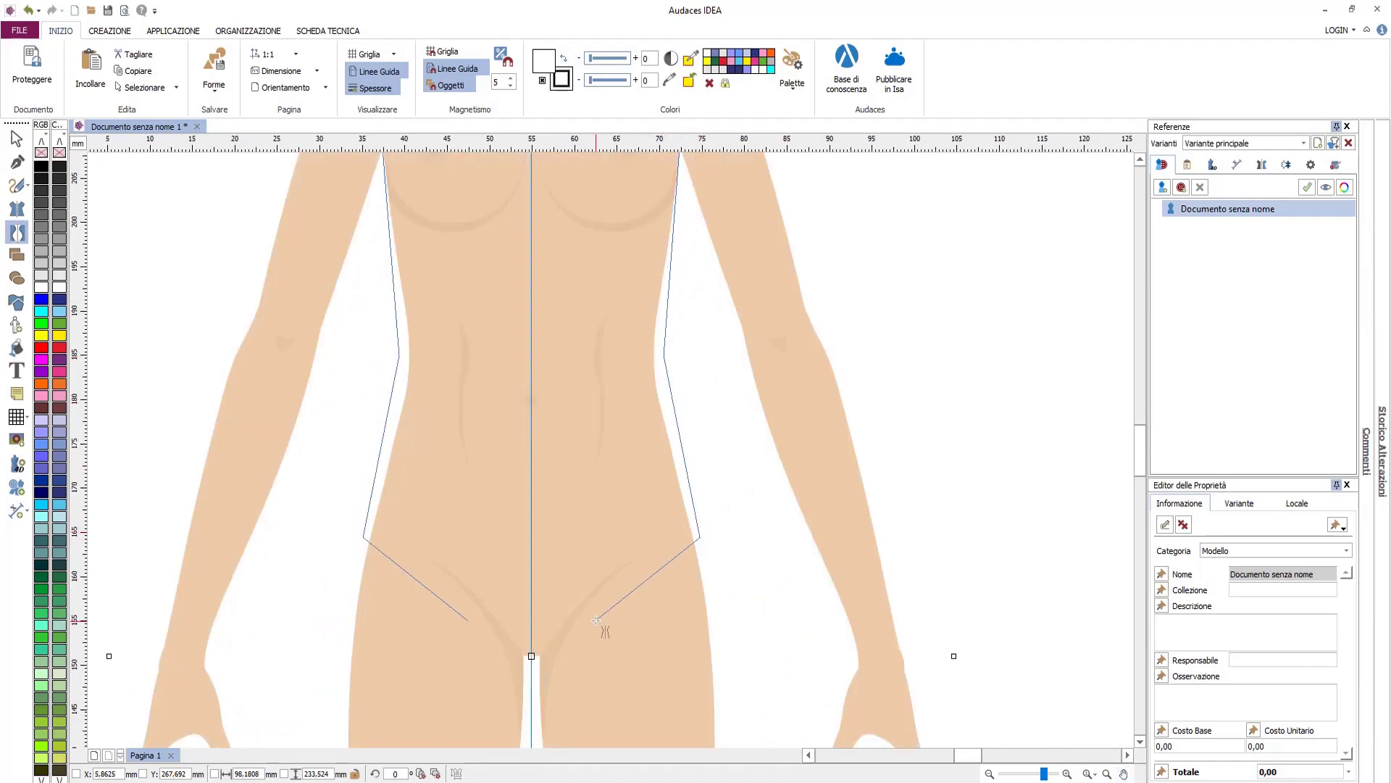
left_click(535, 595)
left_click(520, 594)
left_click_drag(520, 594, 472, 547)
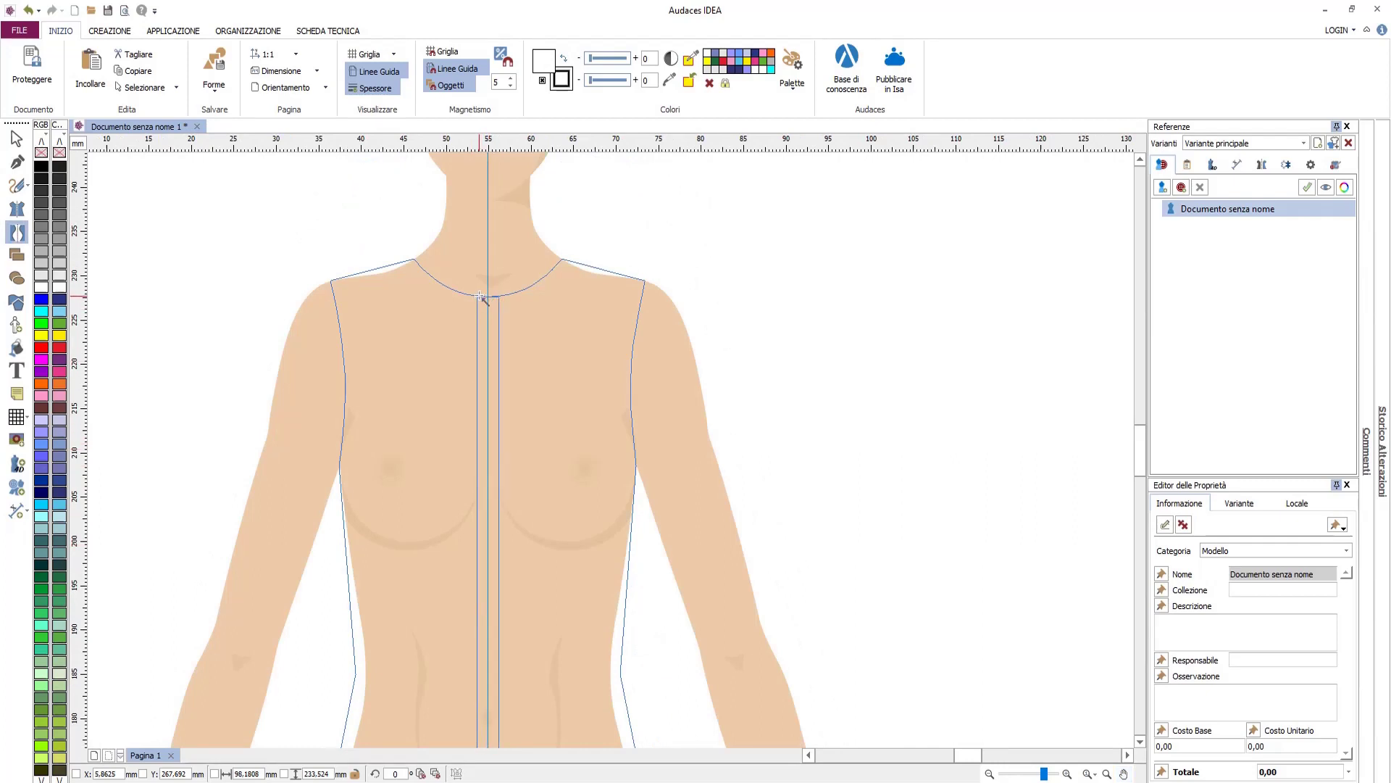
left_click(480, 297)
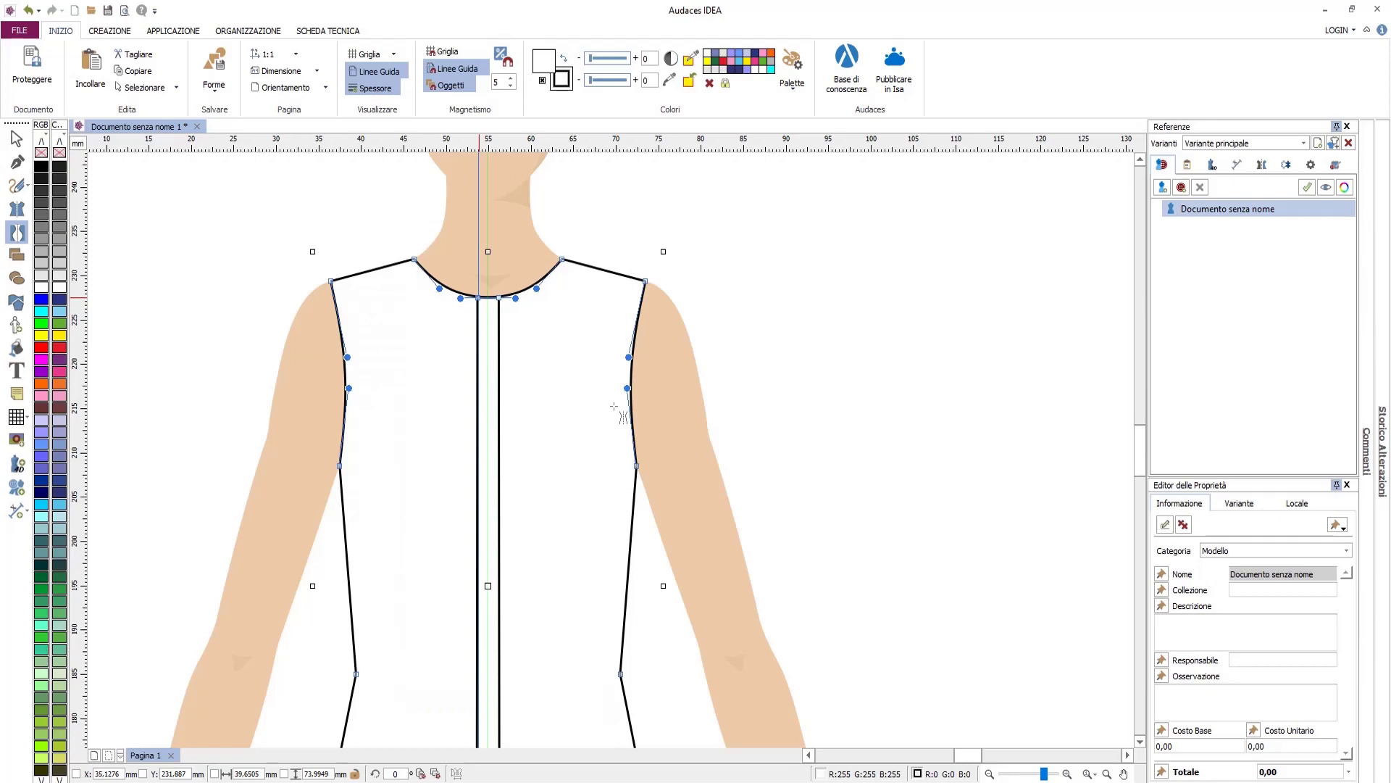
Divide the mirrored bodice into two independent front halves and check each half by selecting it
left_click(247, 31)
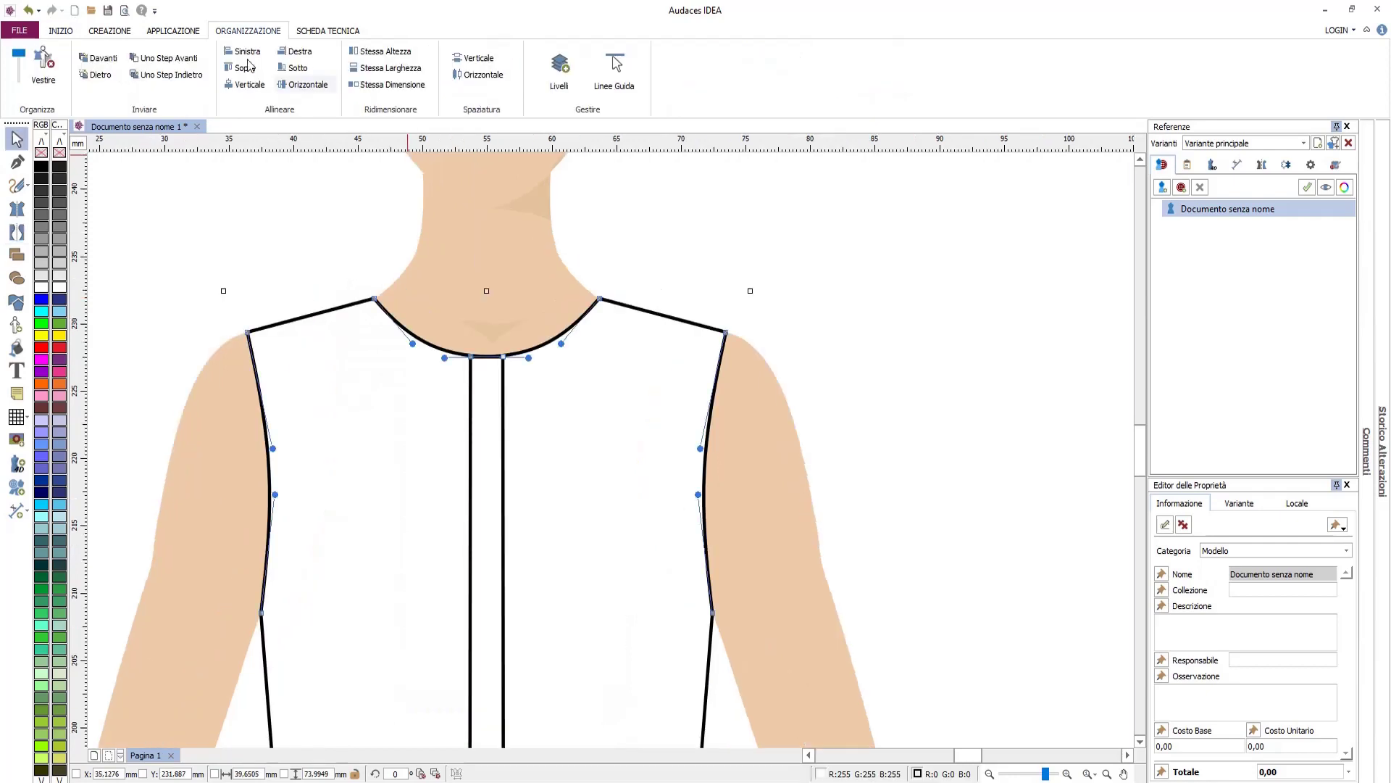
left_click(108, 31)
left_click(187, 87)
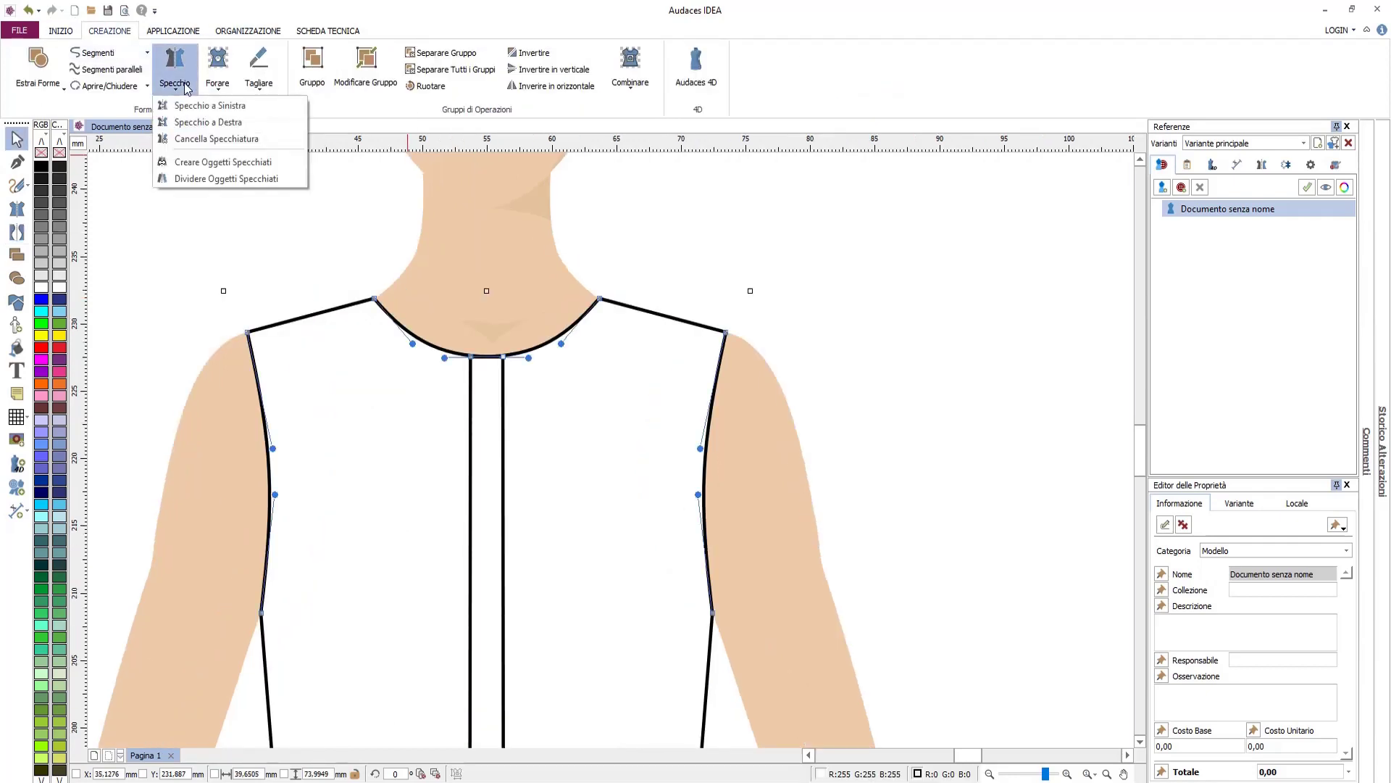
left_click(224, 183)
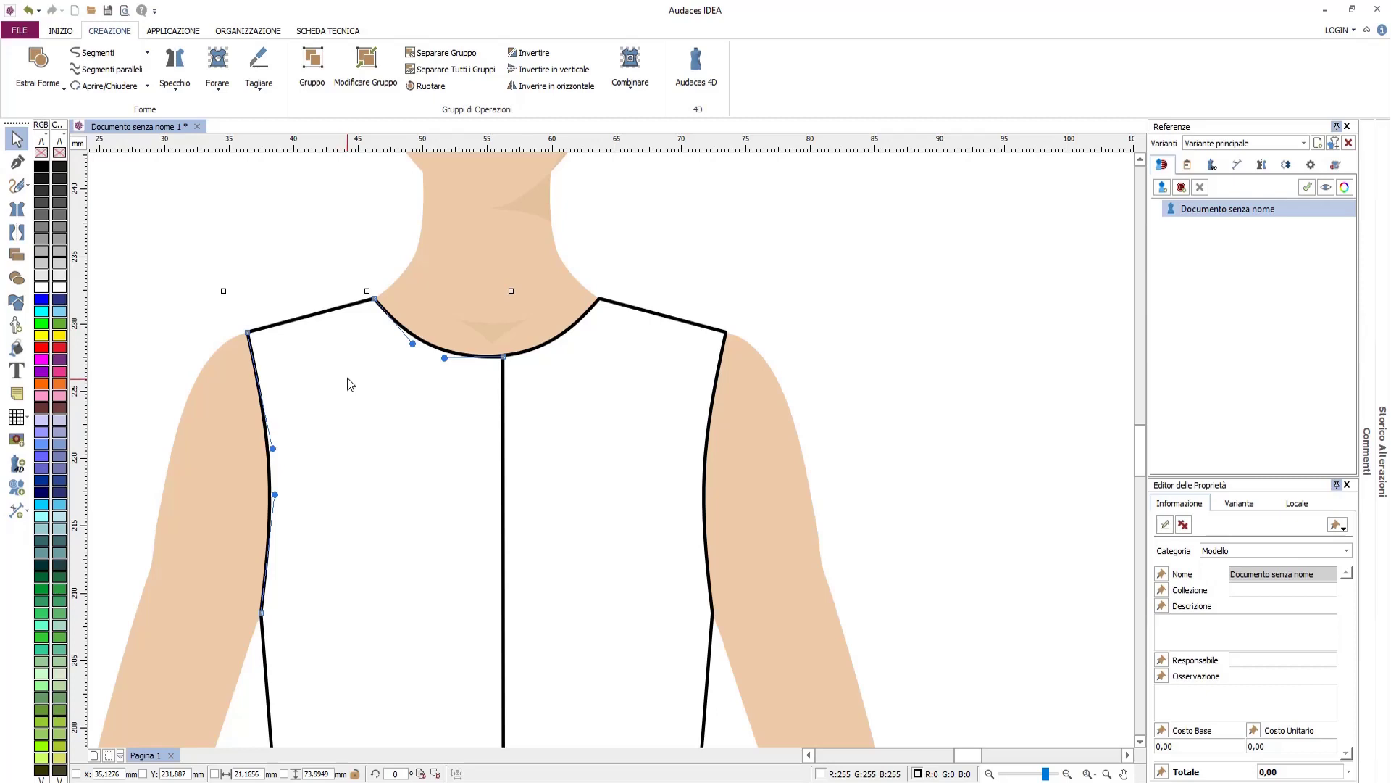
left_click(655, 417)
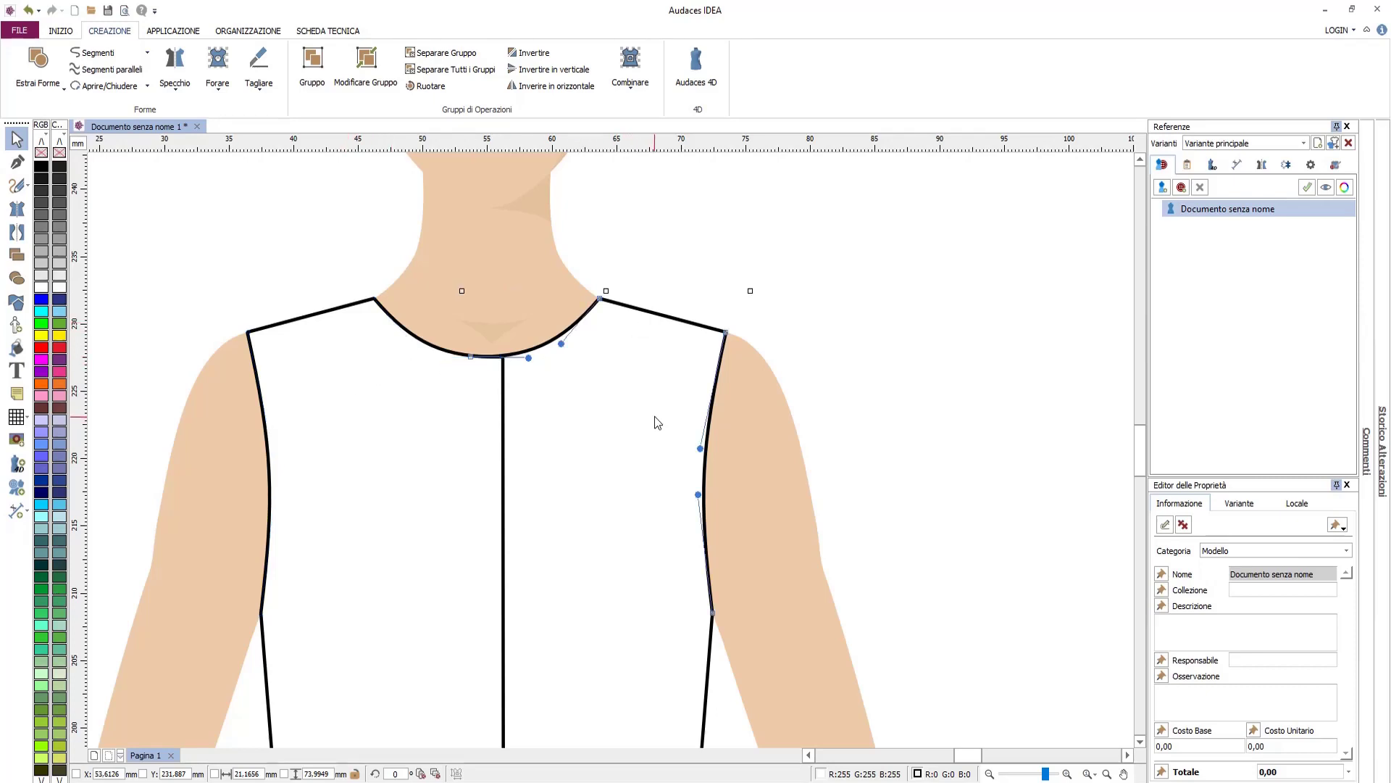
left_click(692, 218)
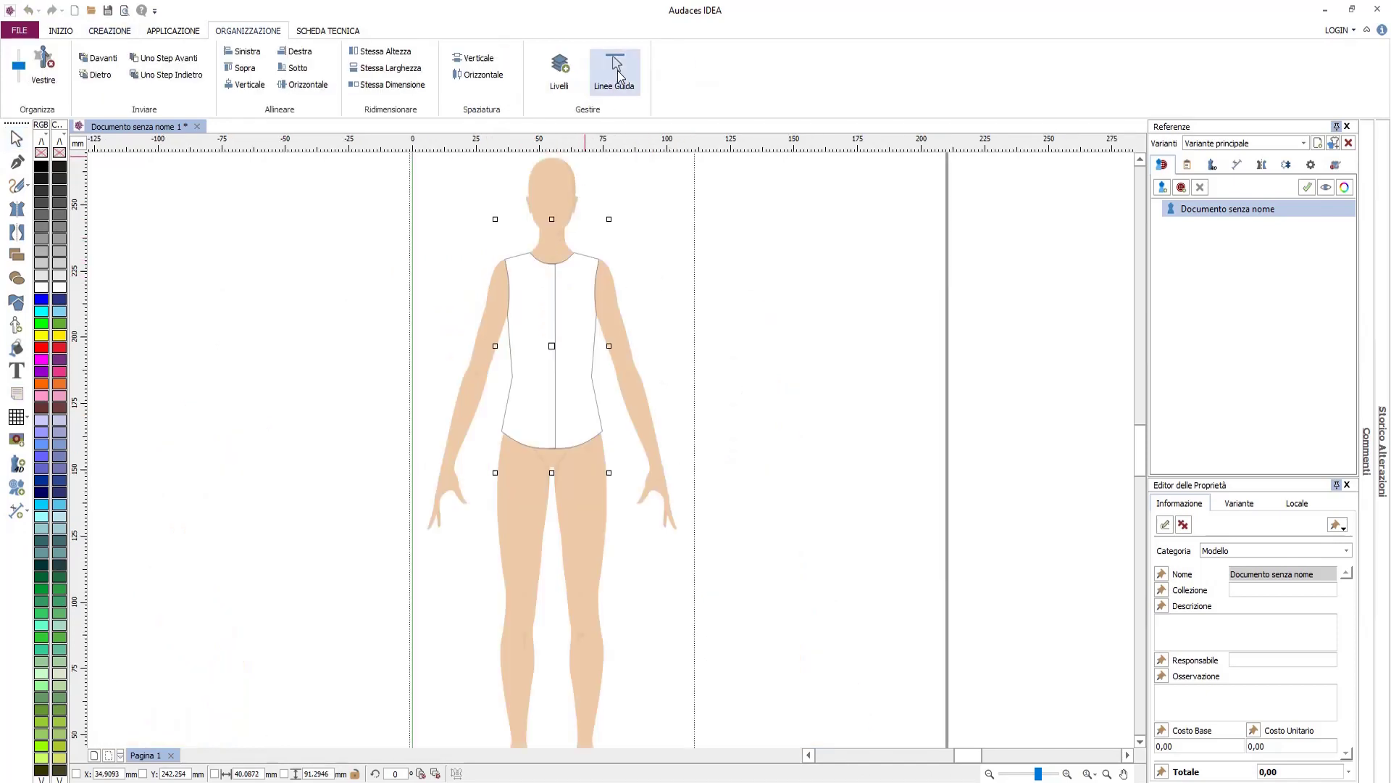
Add a vertical guide line through the centre of the selected bodice, using the guide line manager
left_click(616, 73)
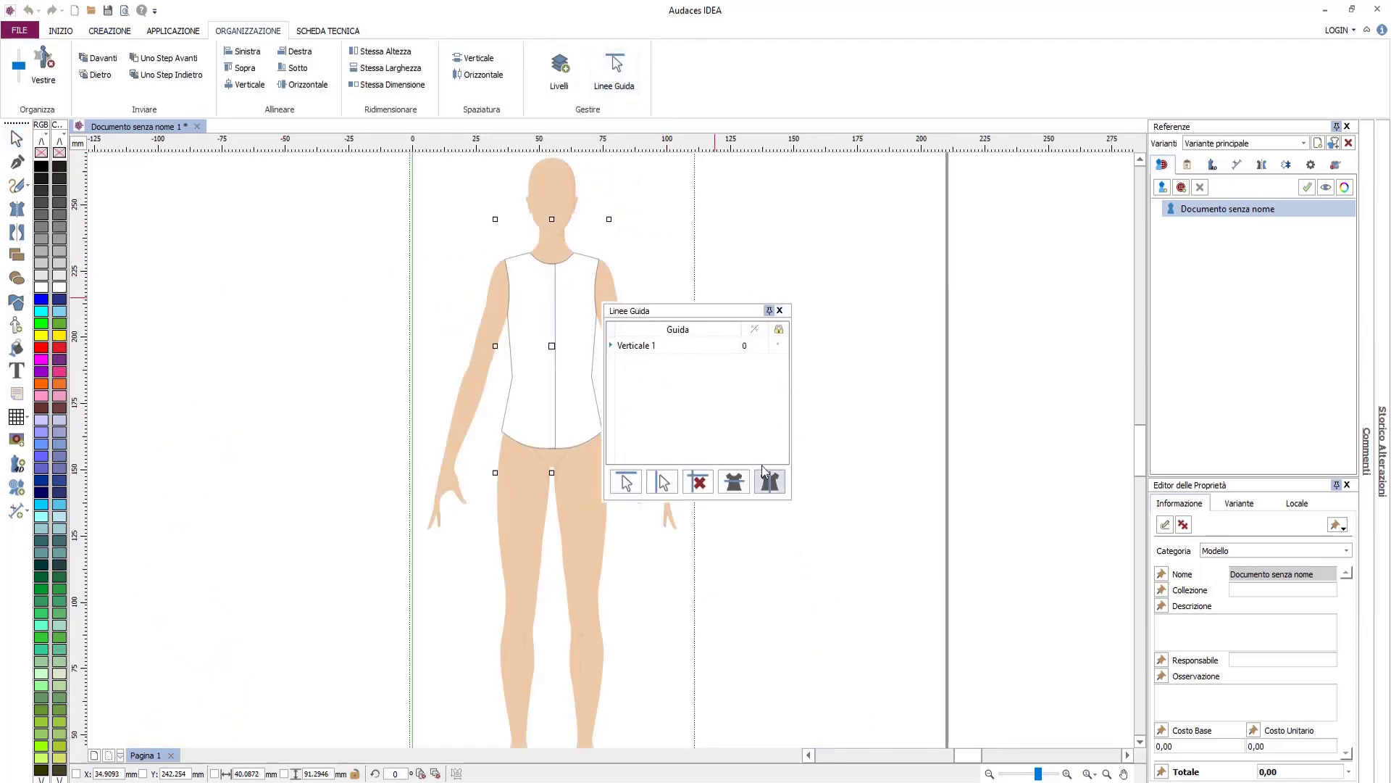
left_click(769, 483)
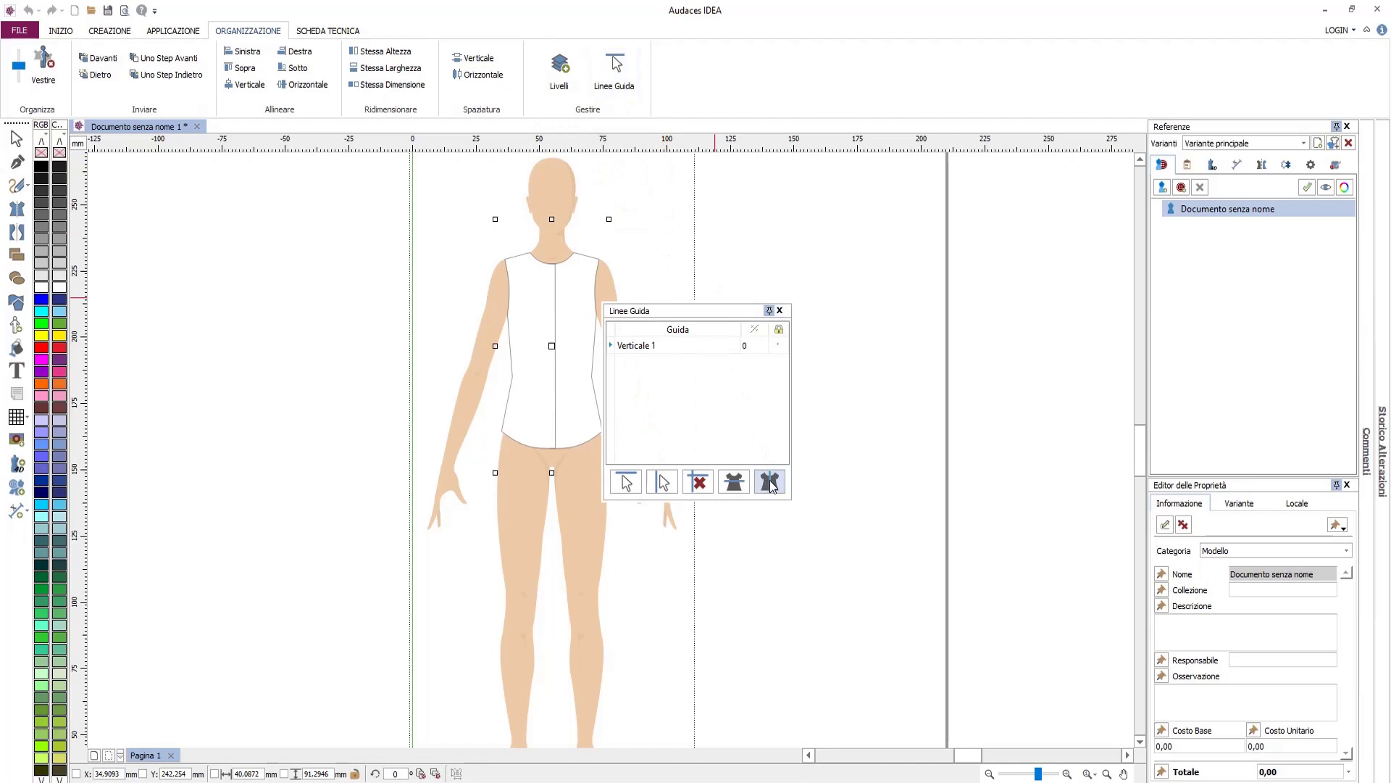
left_click(780, 311)
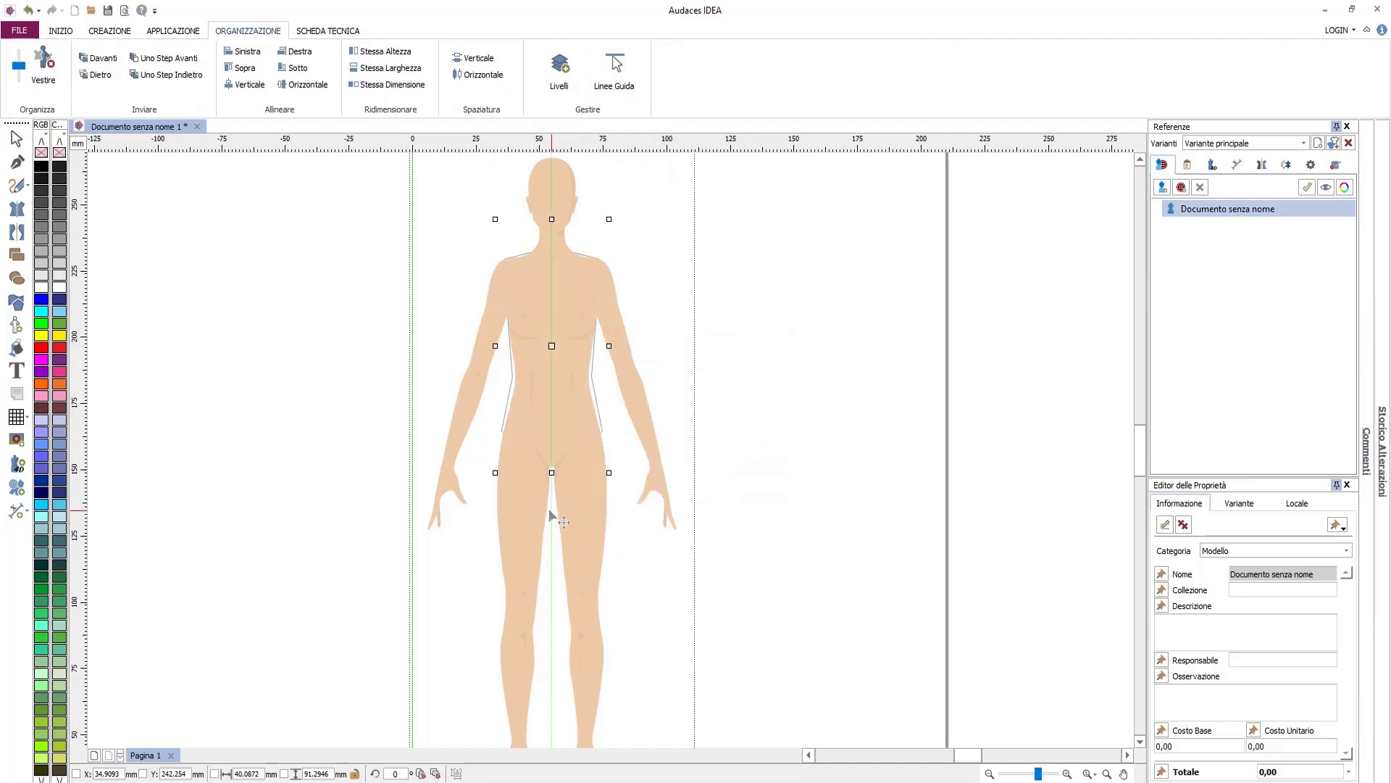
scroll(516, 416, "up", 2)
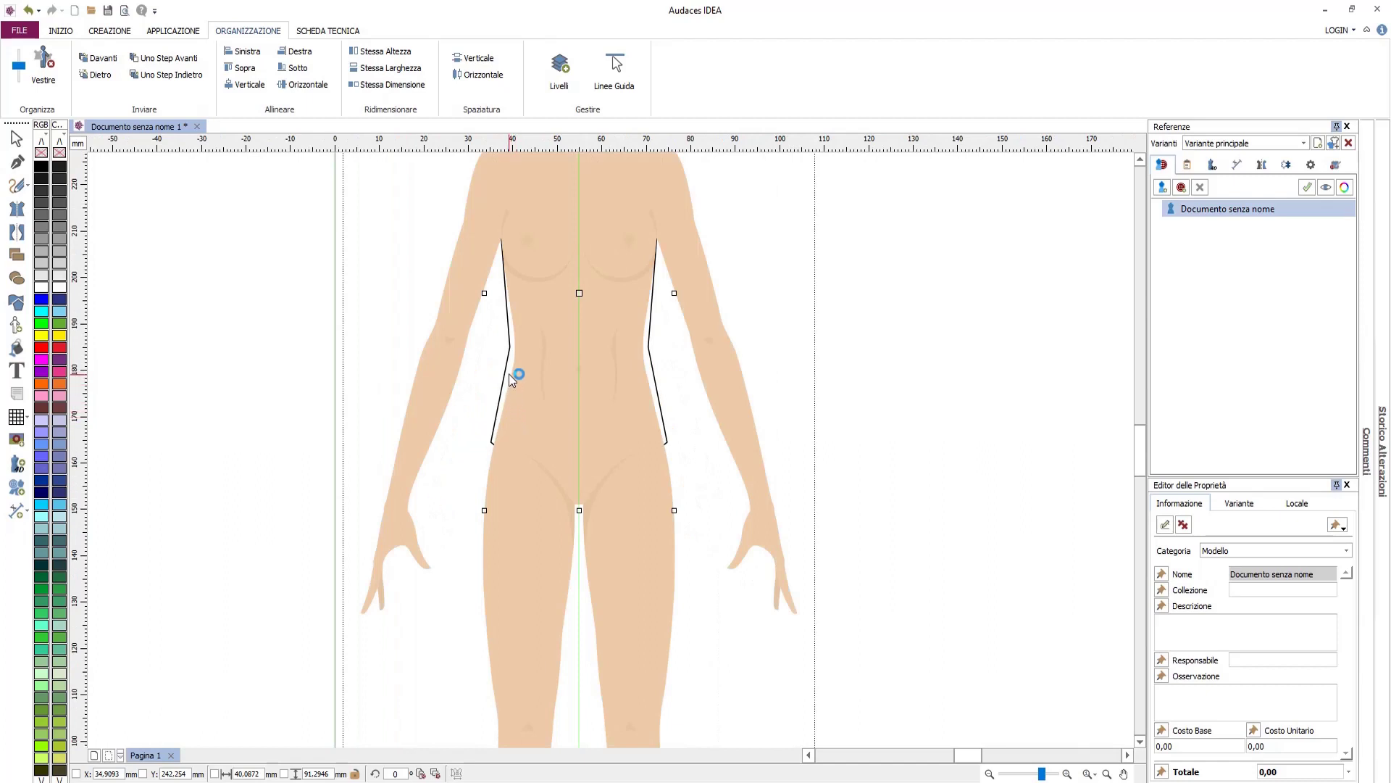
left_click(795, 324)
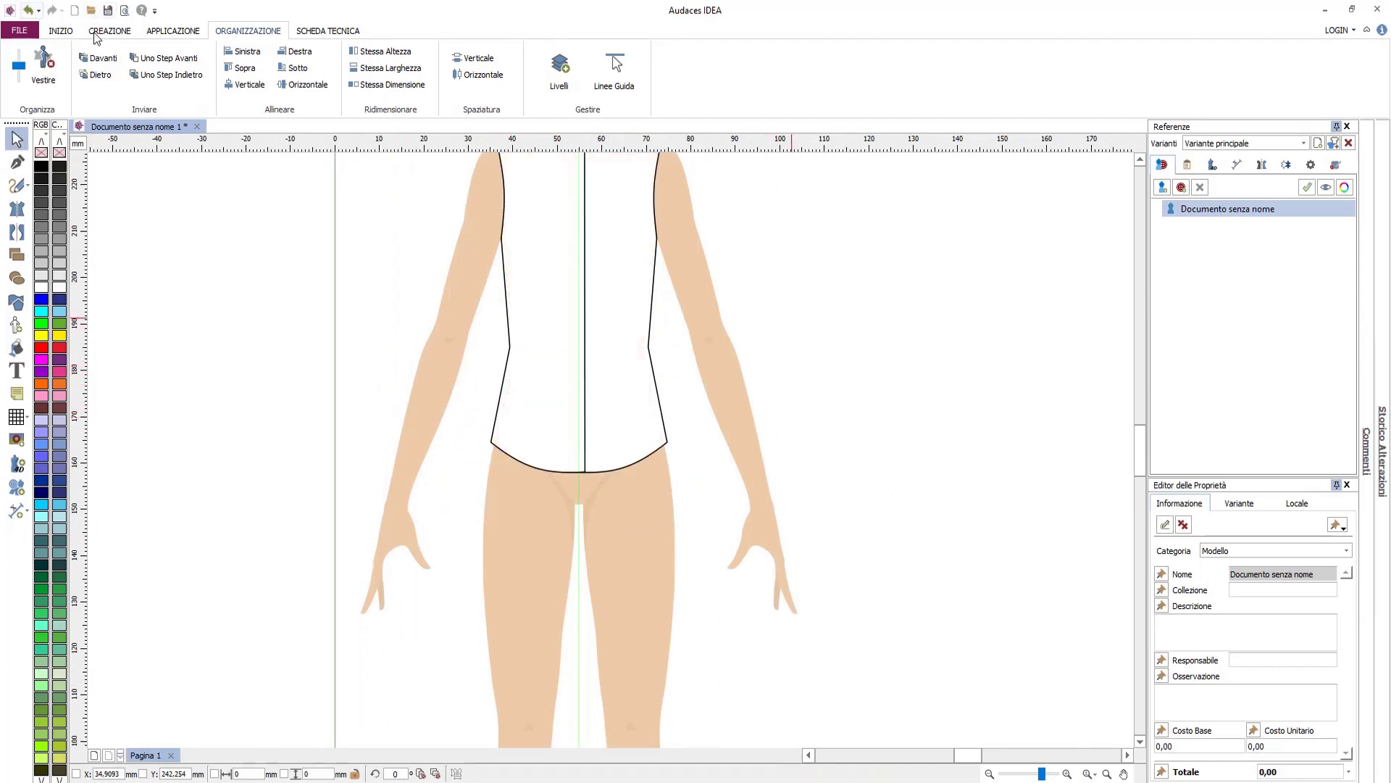
Draw a closed, mirrored rounded collar about 27 mm wide and 9.3 mm high, running from the neckline centre along the shoulders
scroll(602, 225, "up", 1)
left_click_drag(601, 227, 610, 404)
scroll(597, 404, "up", 1)
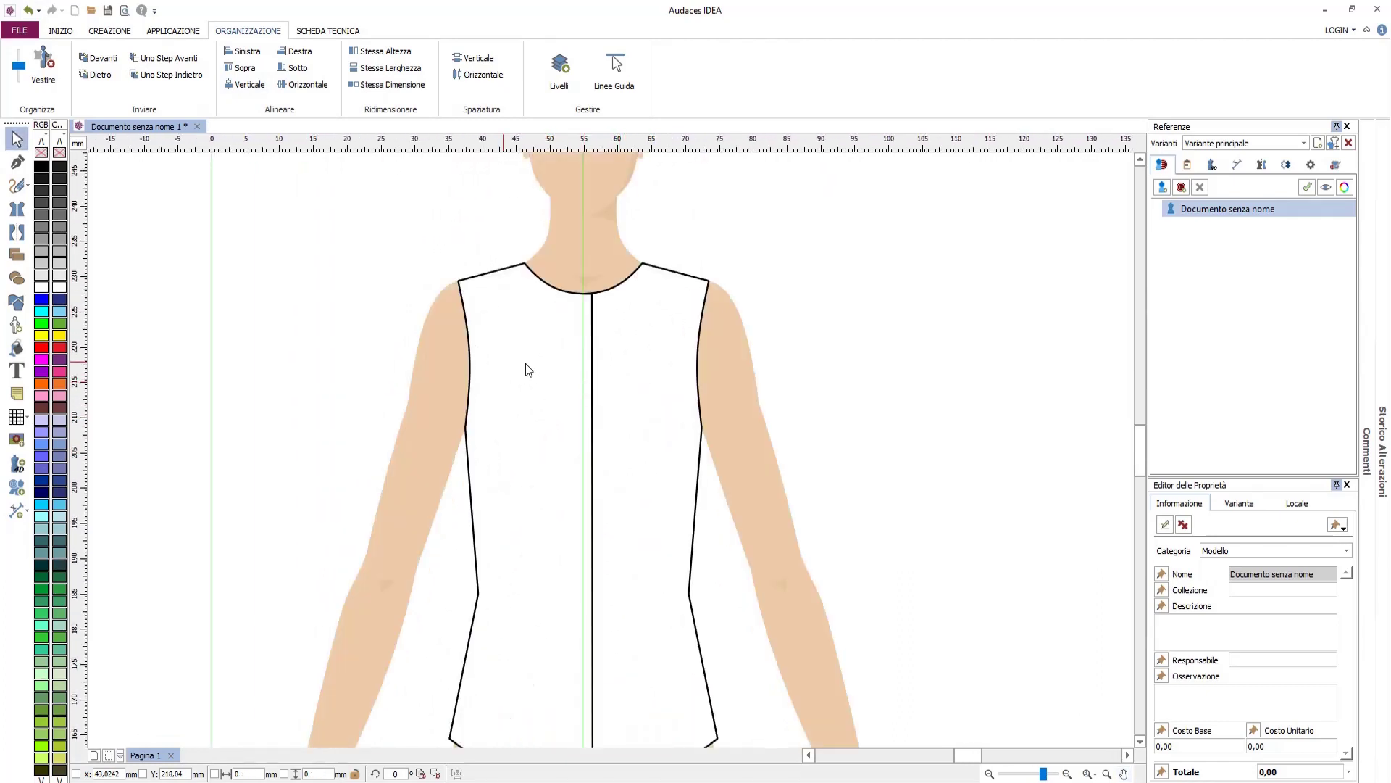
left_click(17, 210)
scroll(608, 313, "up", 2)
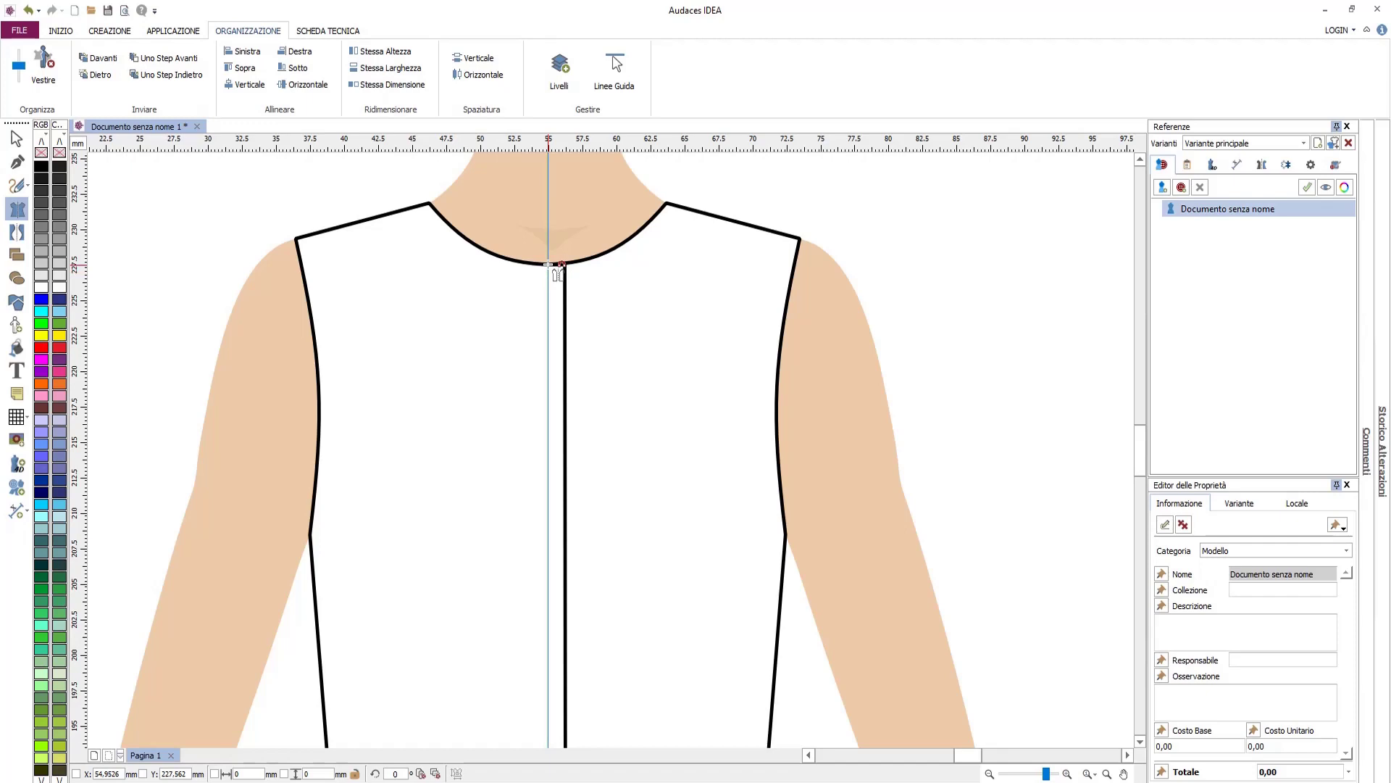
left_click(548, 265)
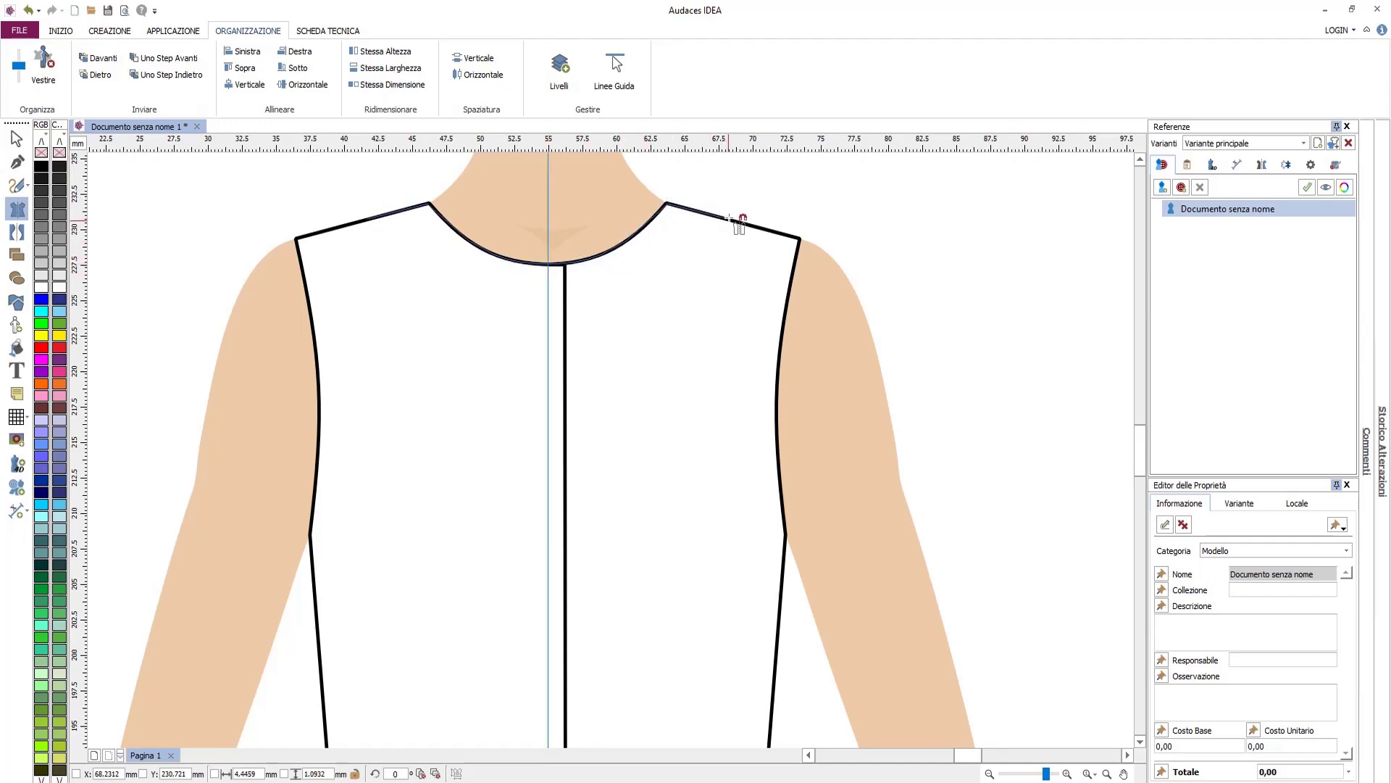
mouse_move(731, 220)
left_mouse_down()
mouse_move(737, 282)
mouse_move(600, 347)
mouse_move(559, 289)
left_mouse_up()
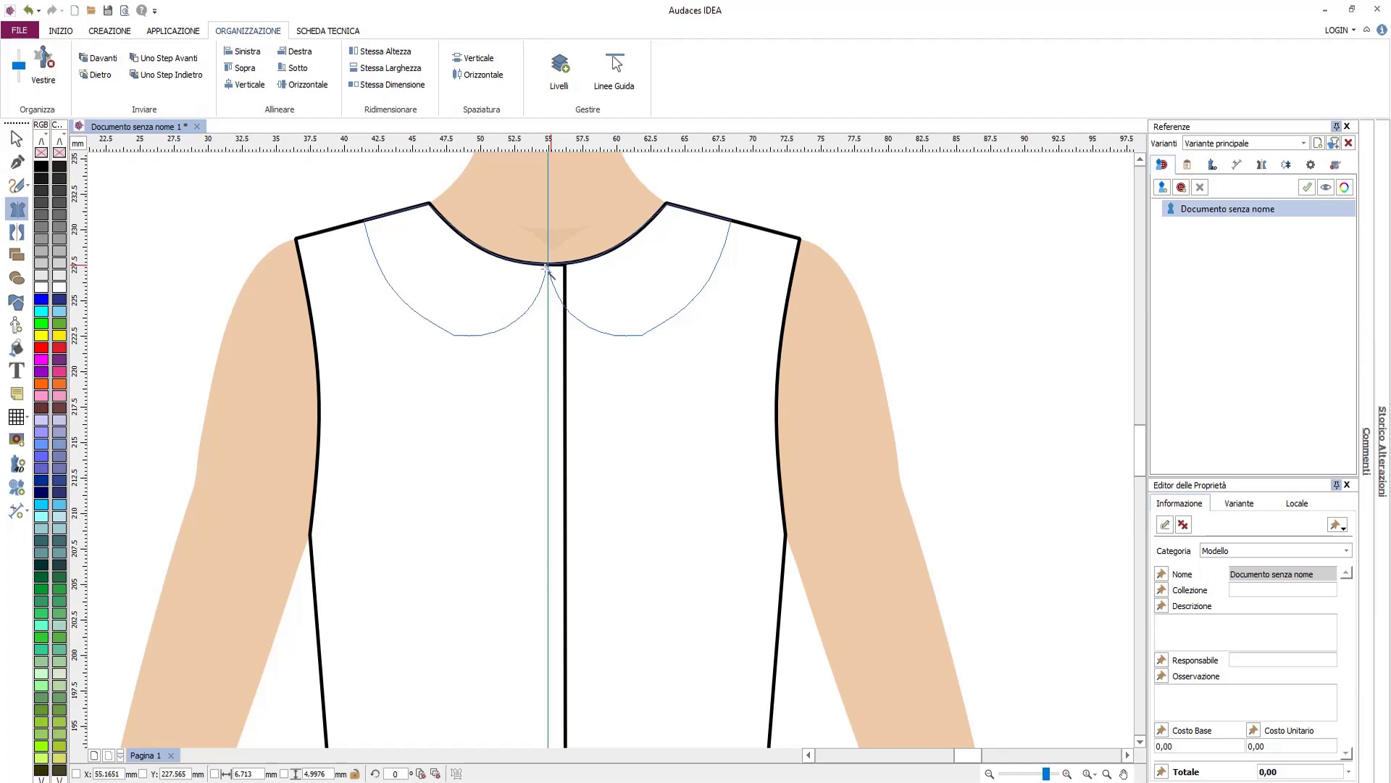
left_click(548, 267)
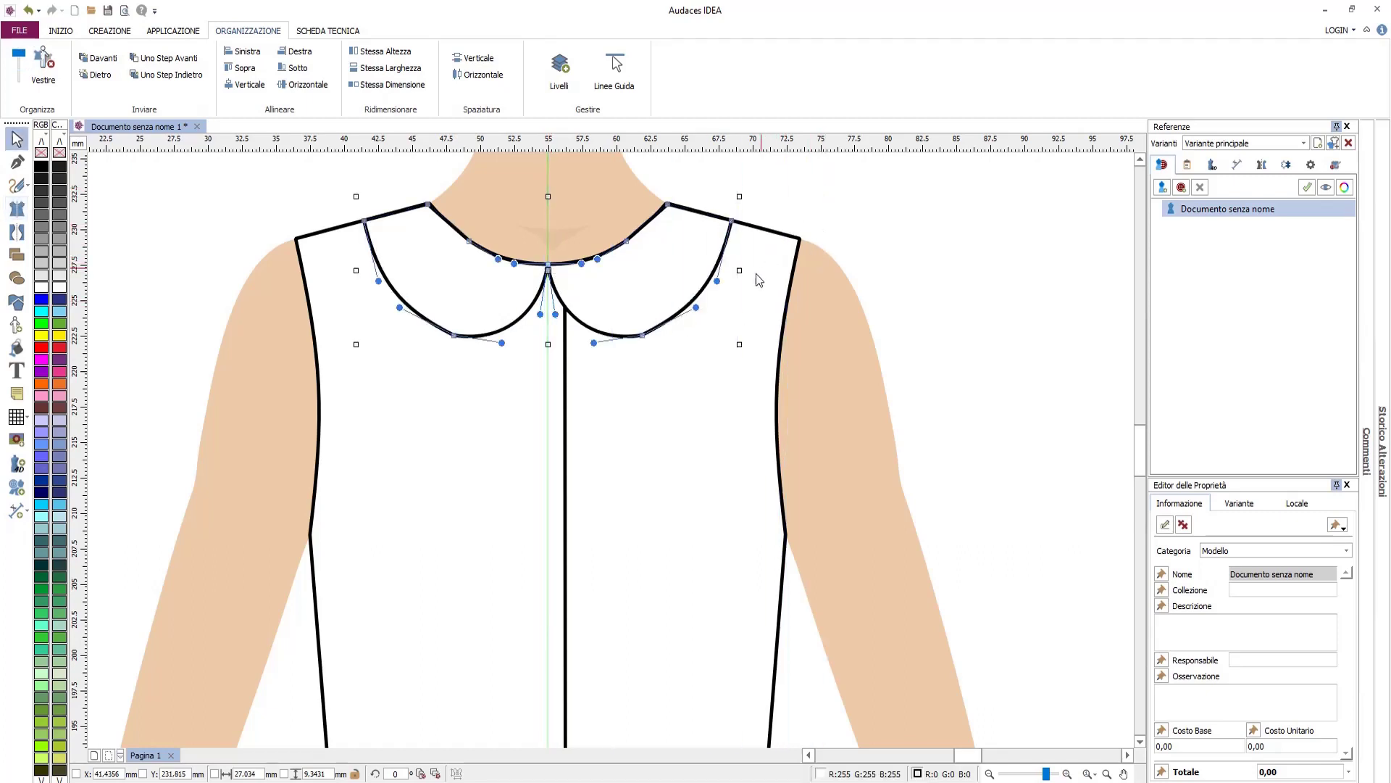
Refine the mirrored collar by smoothing its outer curve and moving its outer shoulder corners slightly above the shoulder line
scroll(659, 341, "up", 2)
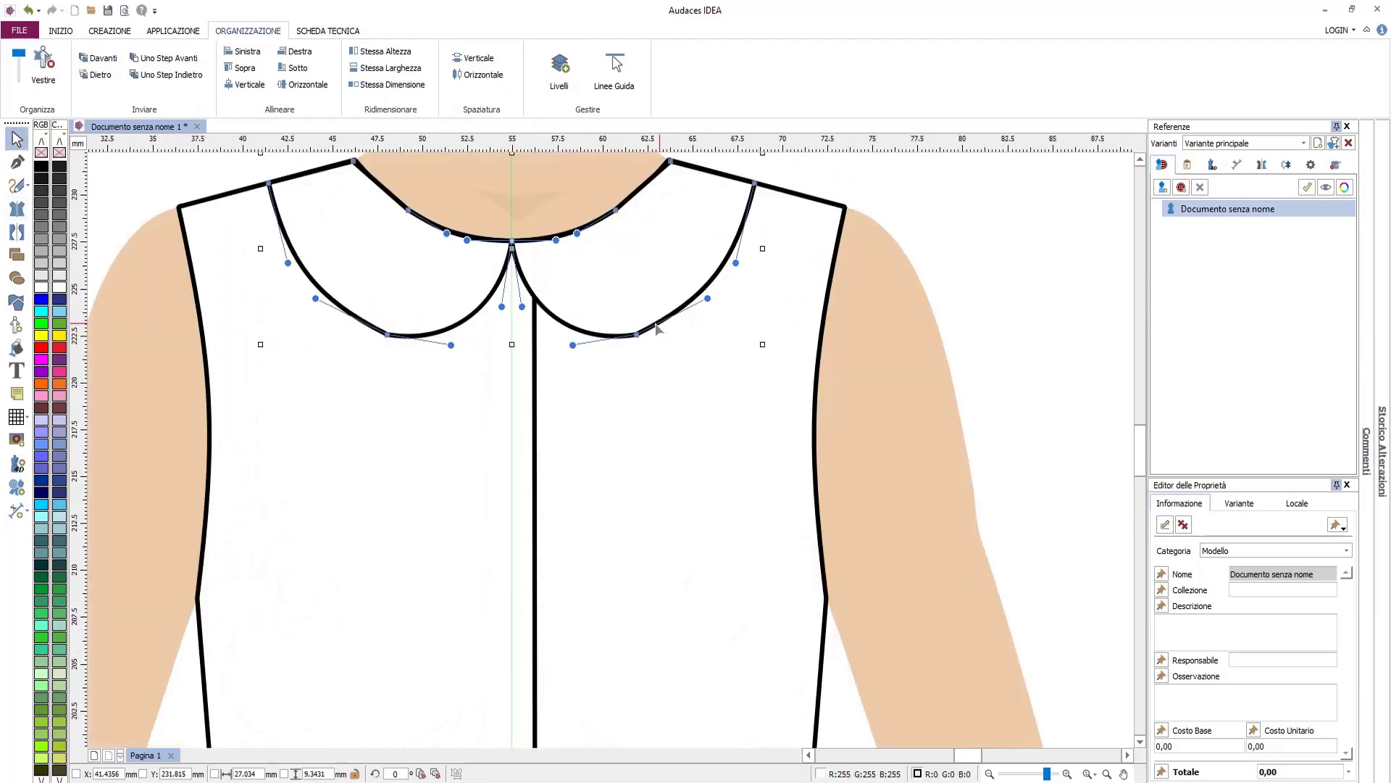
left_click_drag(637, 334, 640, 336)
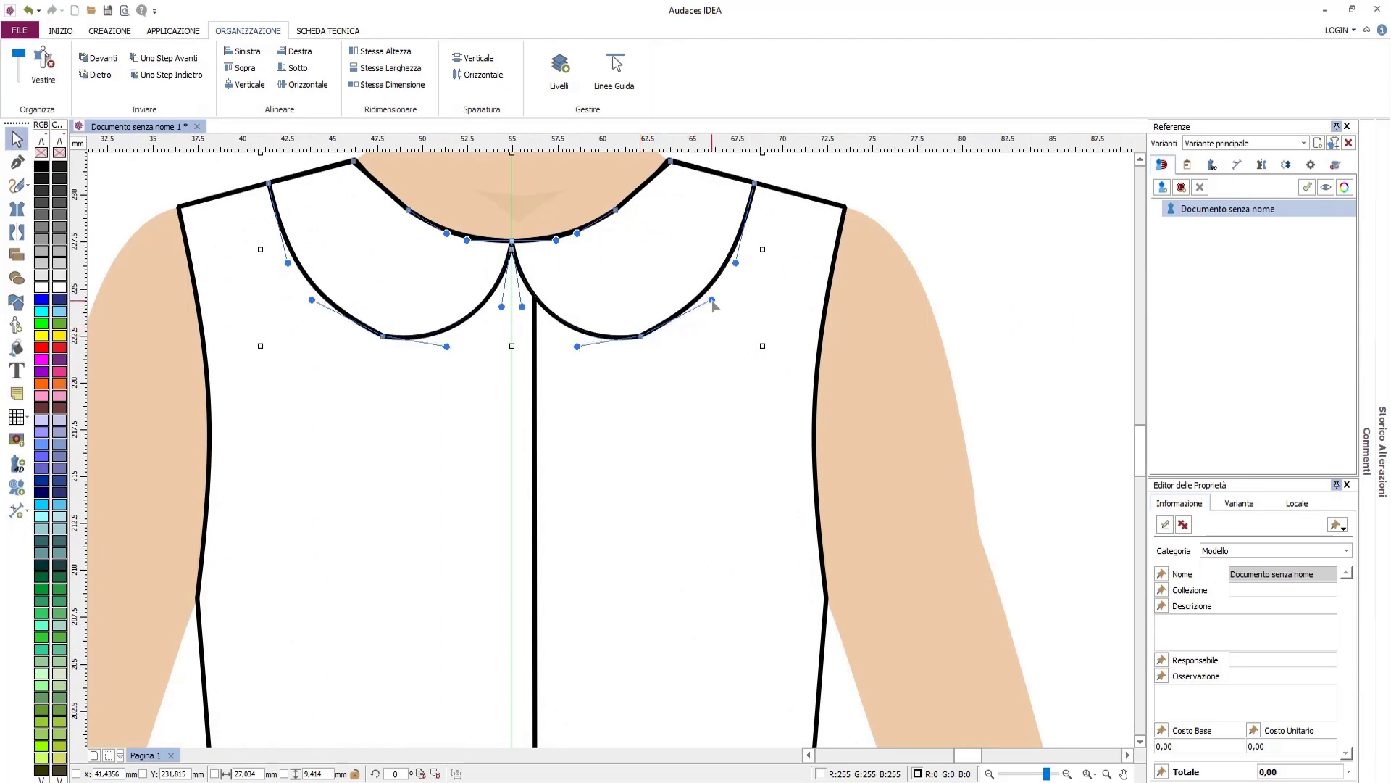
left_click_drag(712, 300, 711, 311)
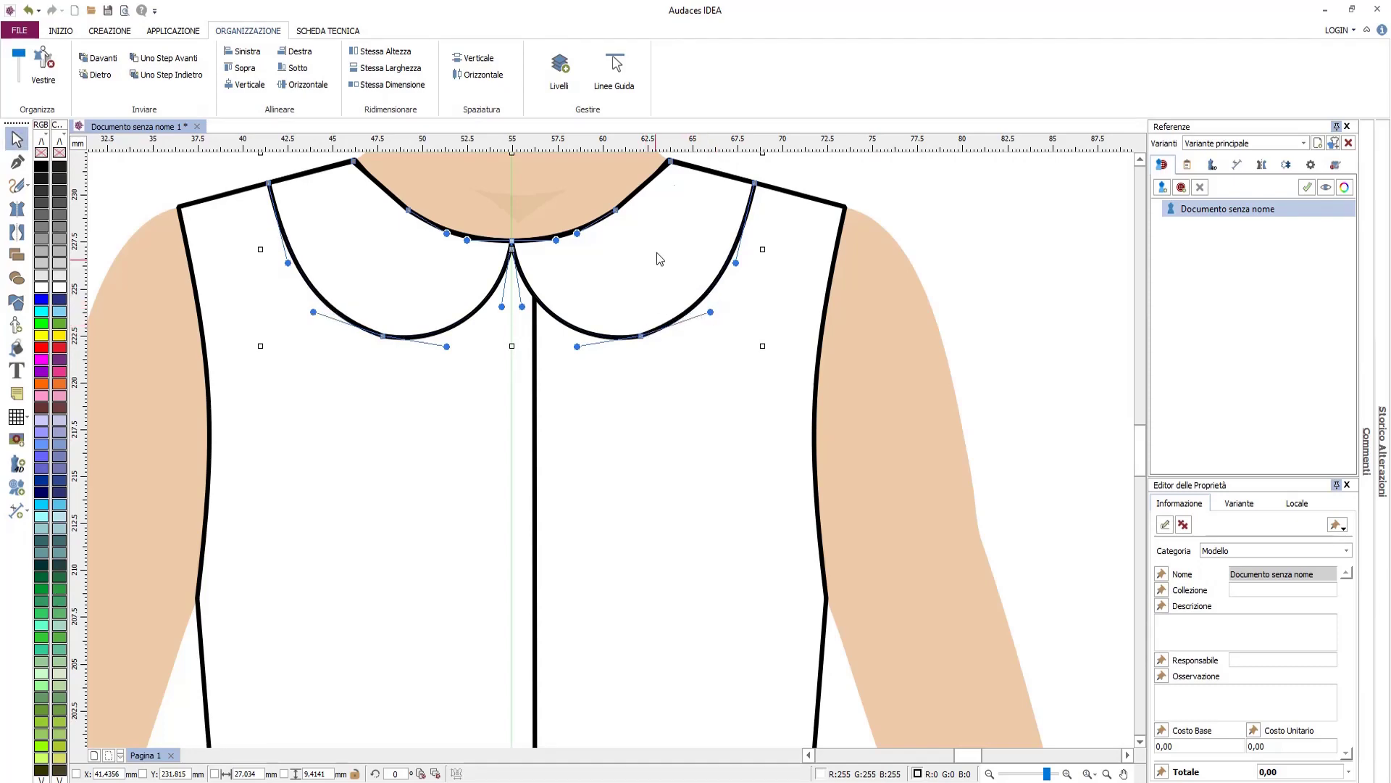
scroll(701, 181, "up", 5)
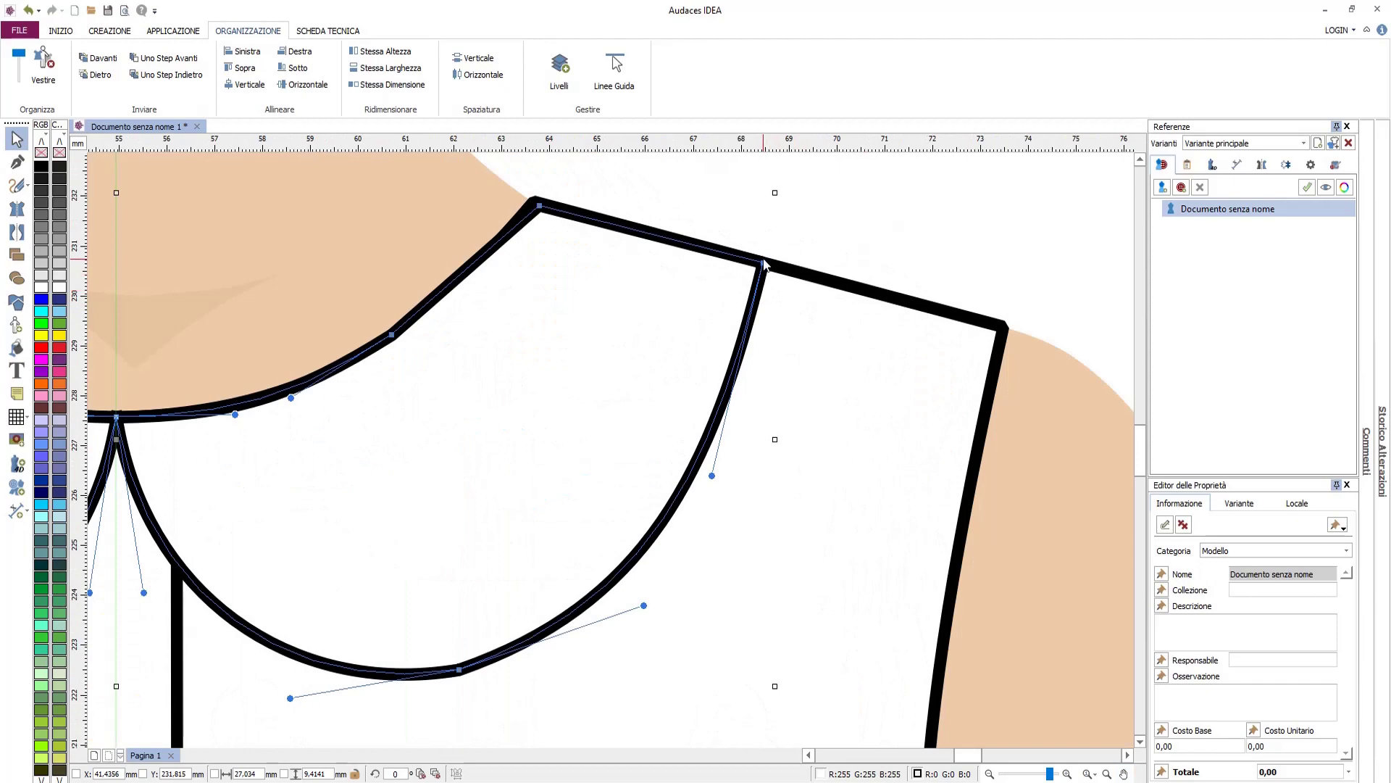
left_click_drag(764, 264, 774, 253)
scroll(542, 214, "down", 4)
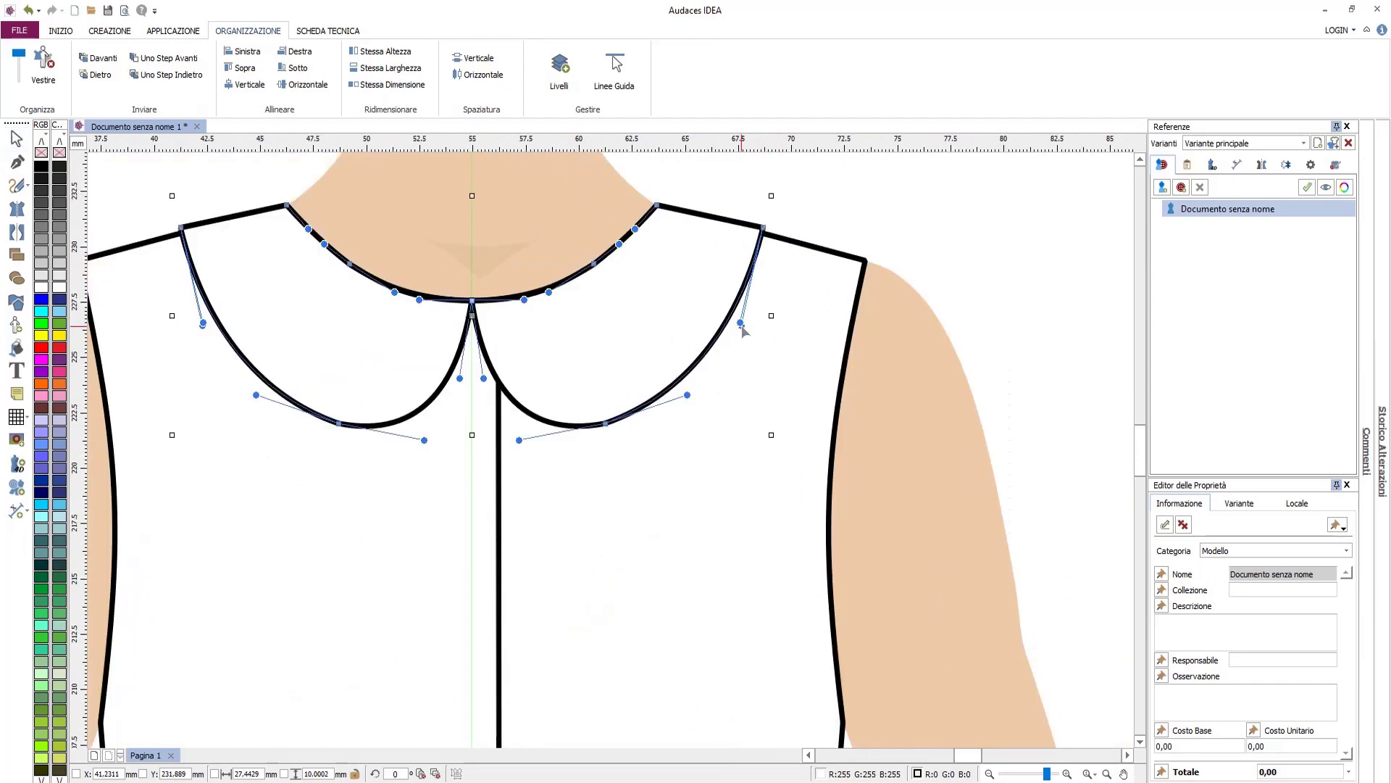
scroll(878, 471, "down", 4)
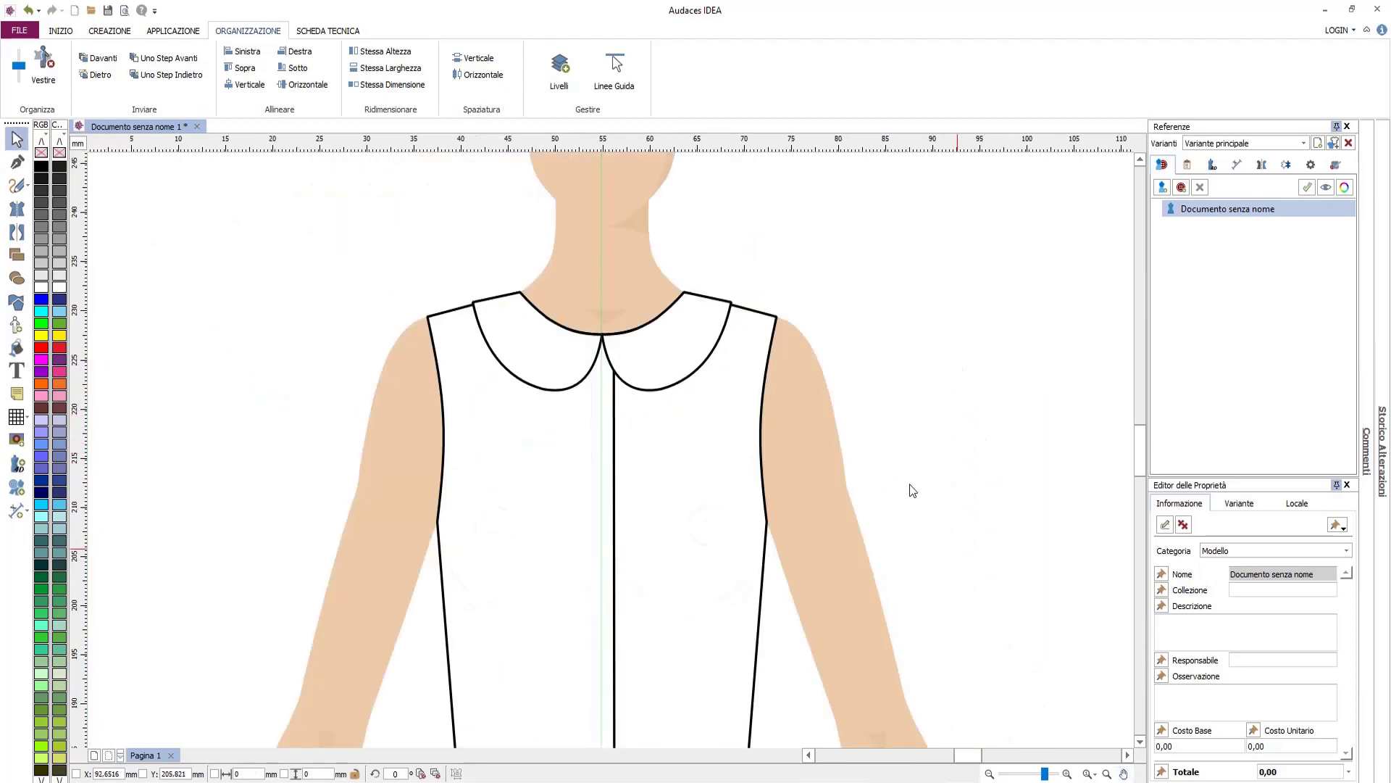
Delete the vertical guide lines in the guide line manager and close the manager
left_click(615, 72)
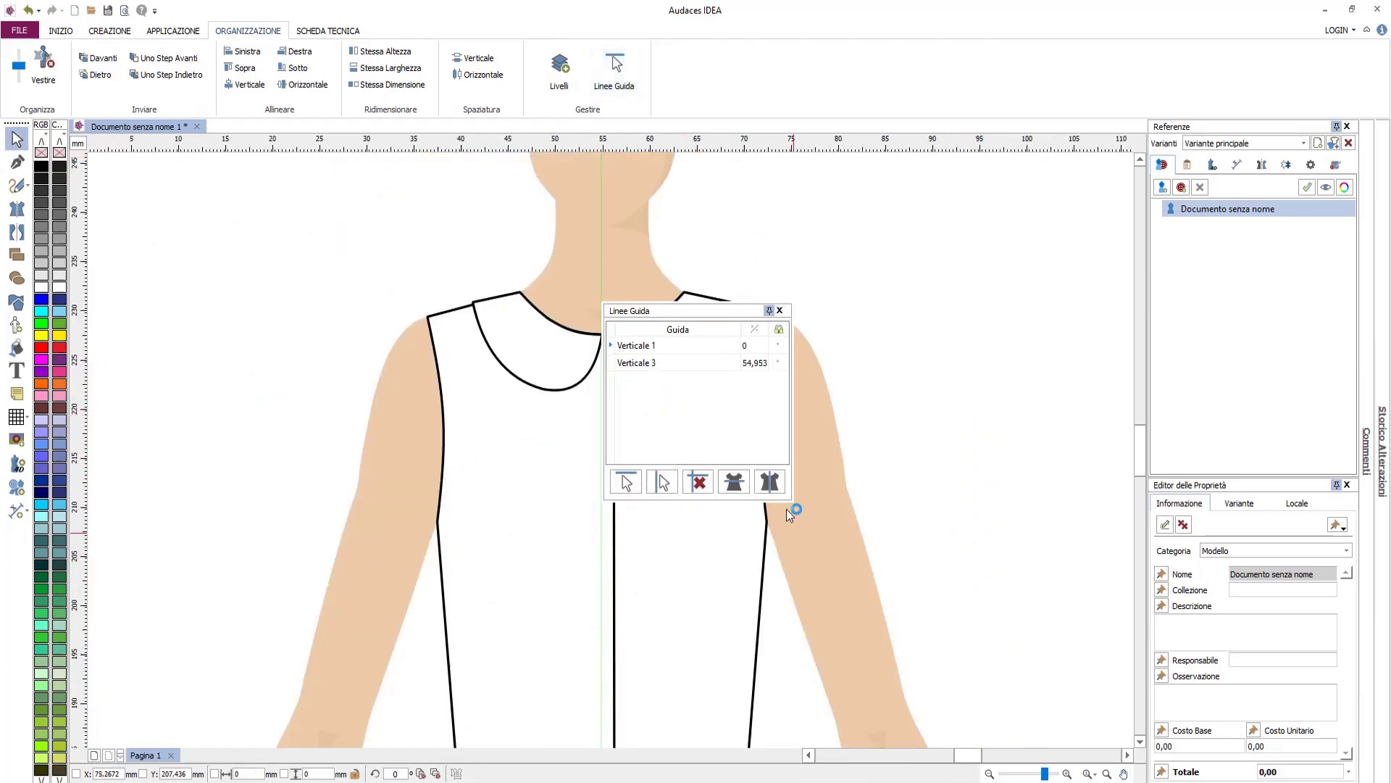
left_click(704, 480)
left_click(707, 477)
left_click(781, 312)
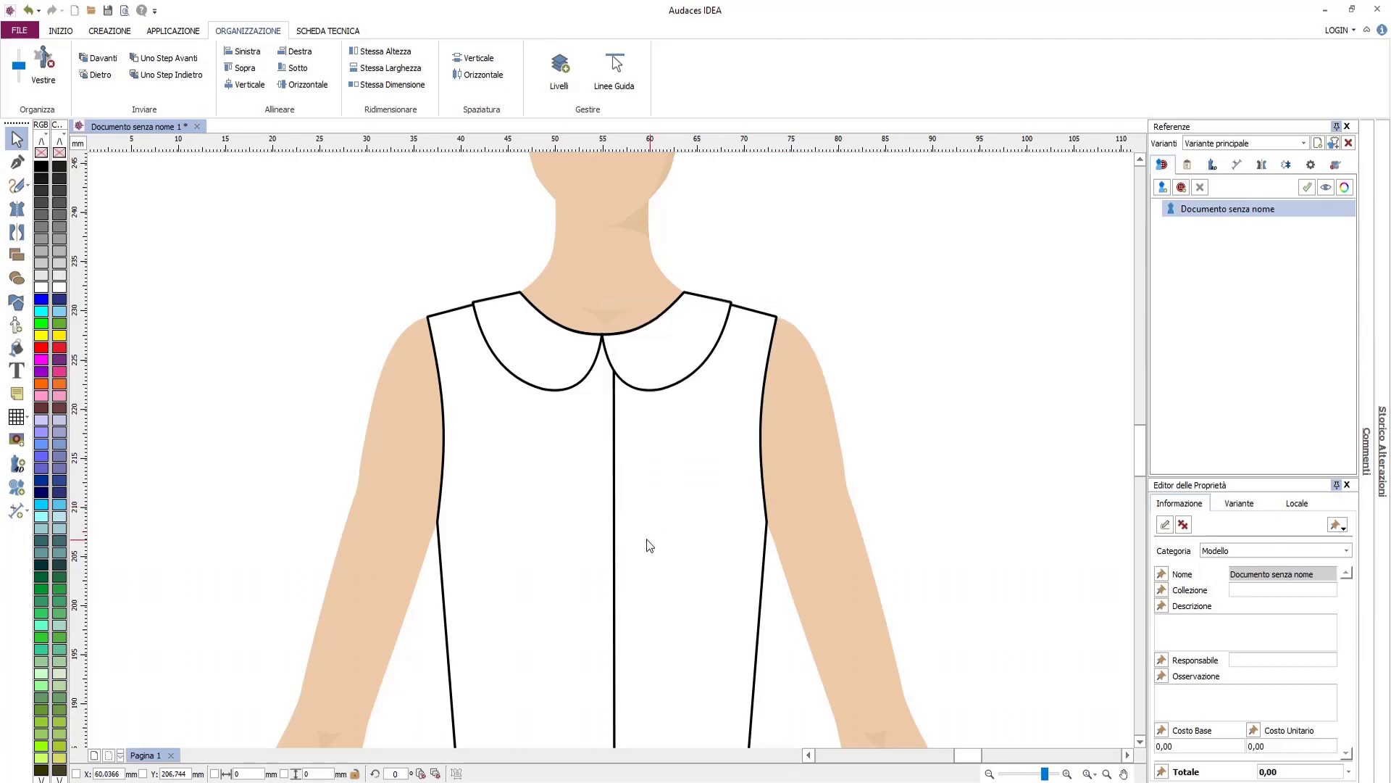
Start a separated mirrored shape about the bodice centre and trace both armholes from the shoulder tip to the underarm
scroll(625, 535, "down", 2)
left_click_drag(884, 585, 896, 410)
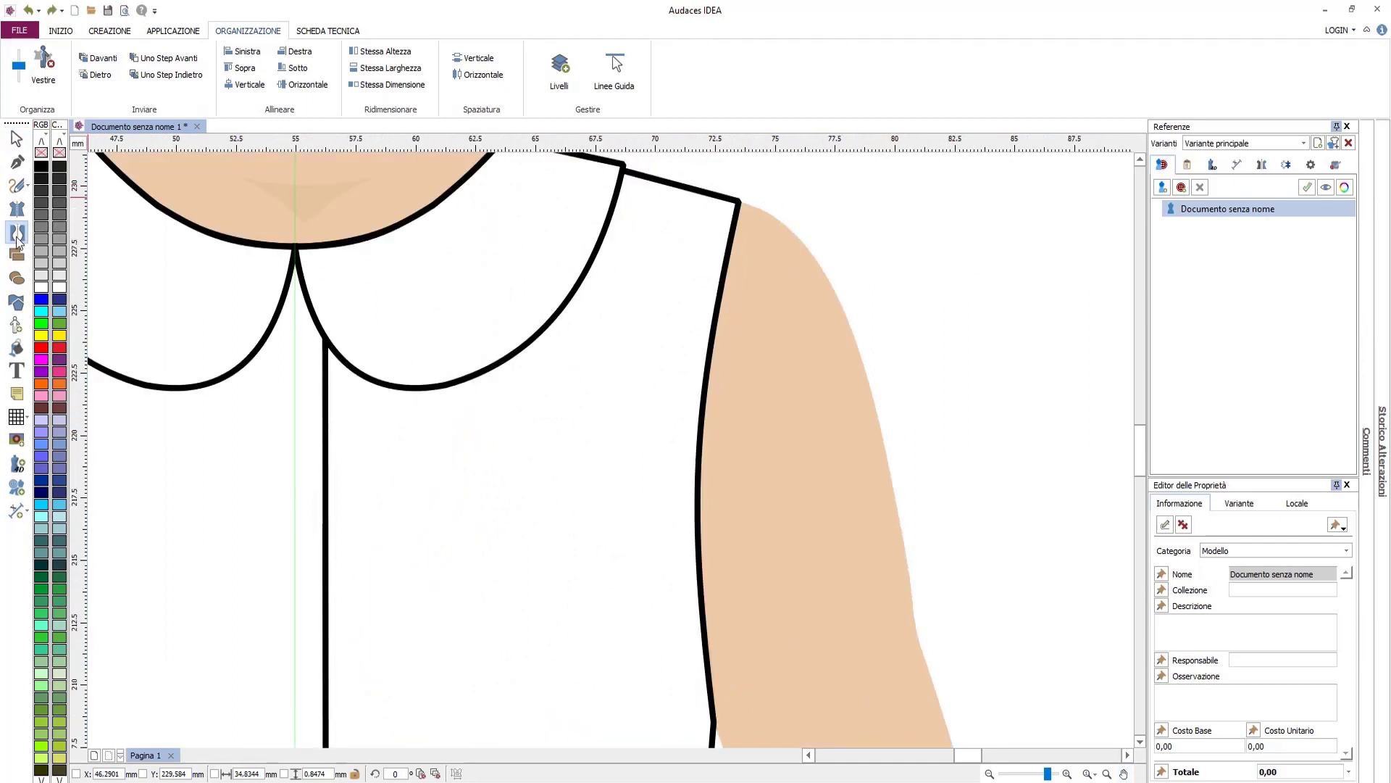
left_click(15, 239)
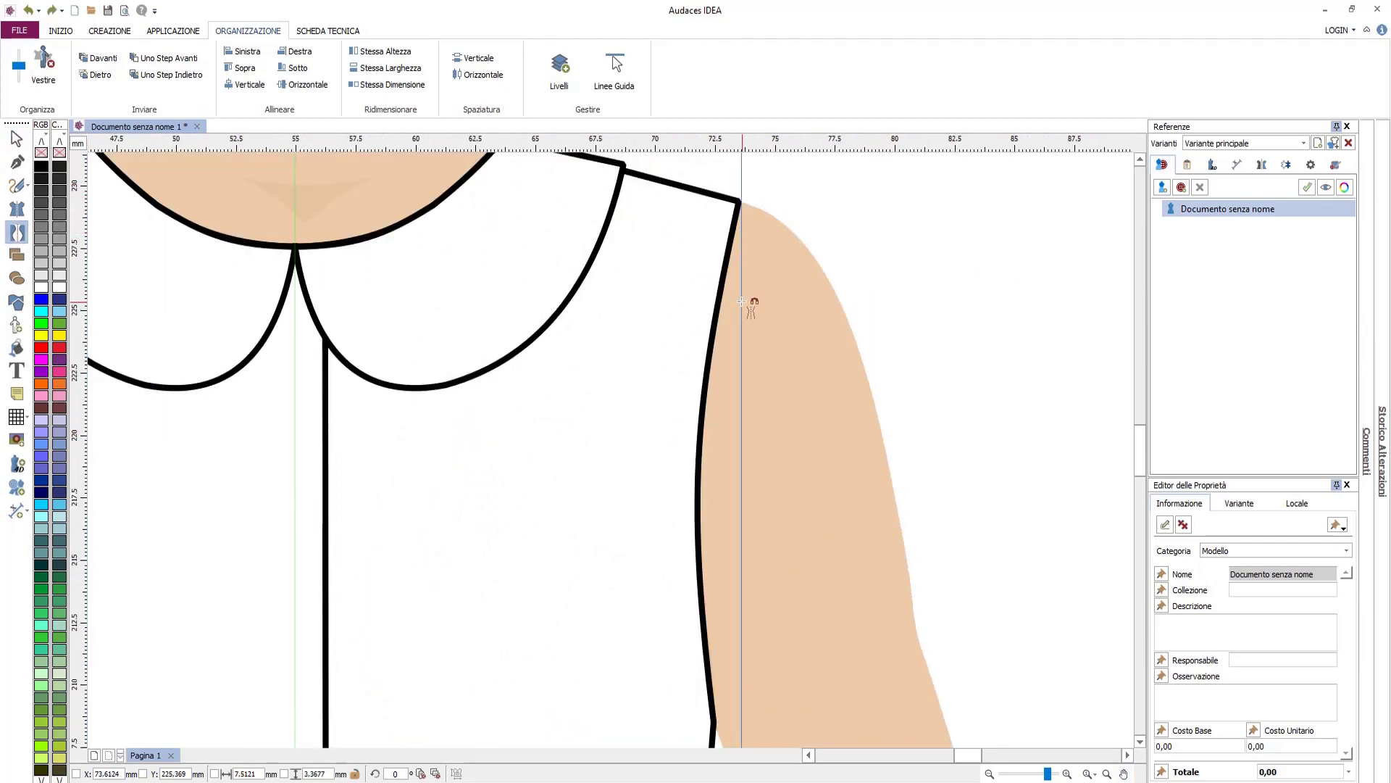
left_click(300, 369)
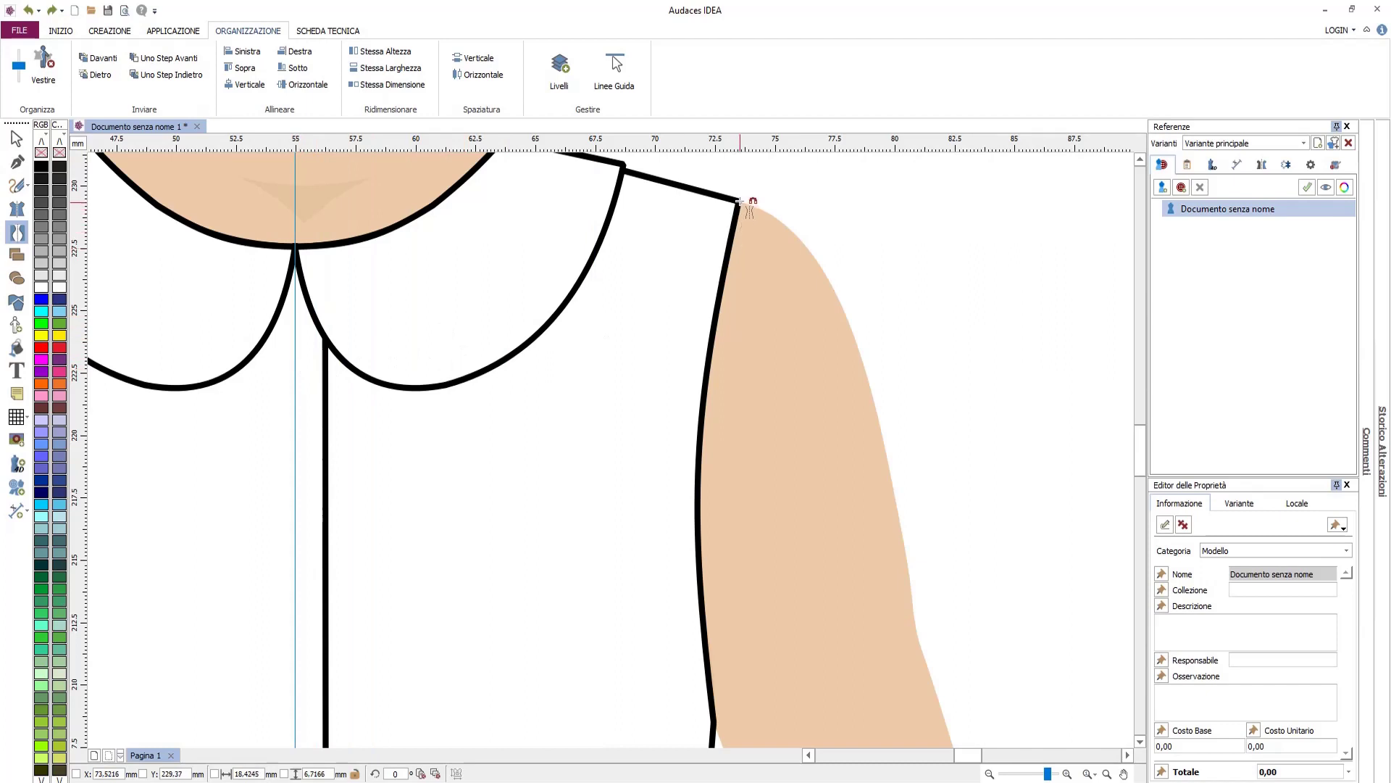
left_click(739, 201)
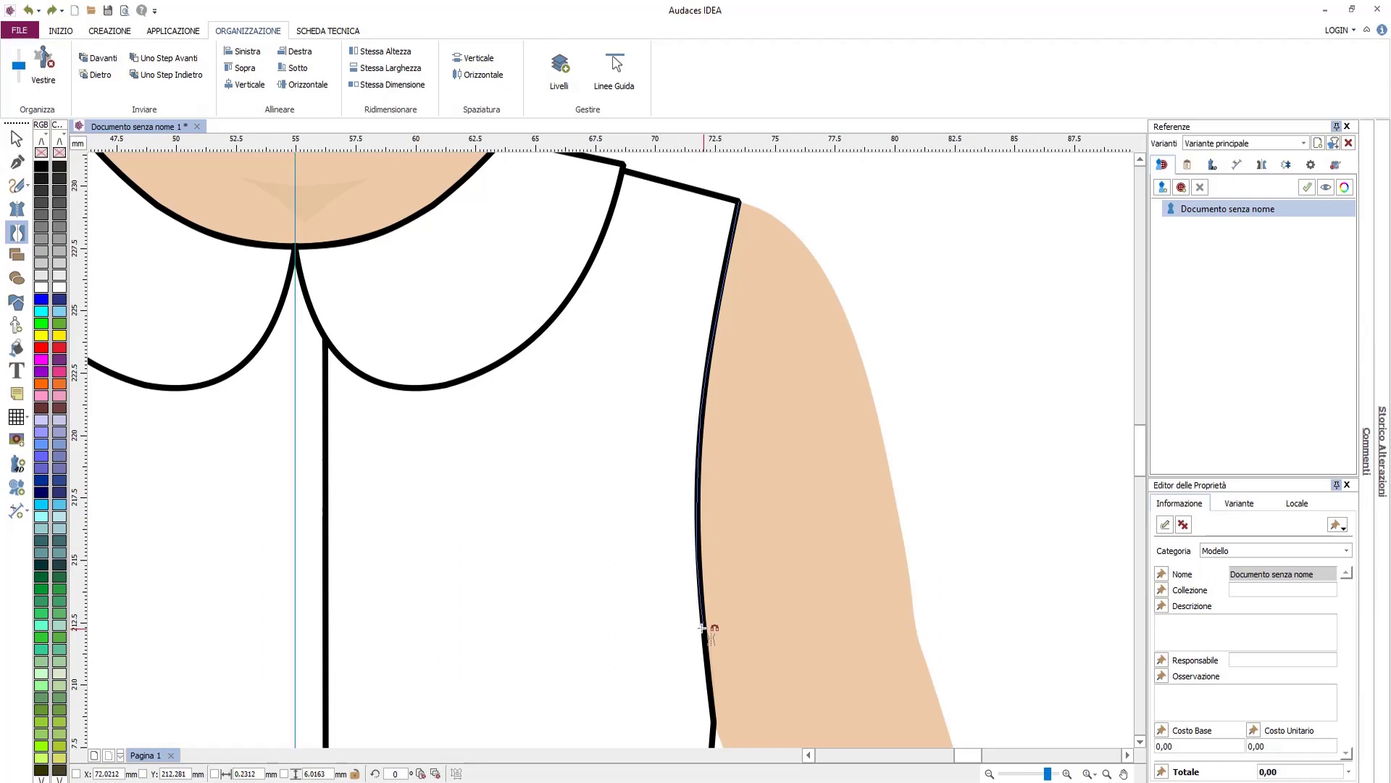
left_click_drag(809, 663, 757, 436)
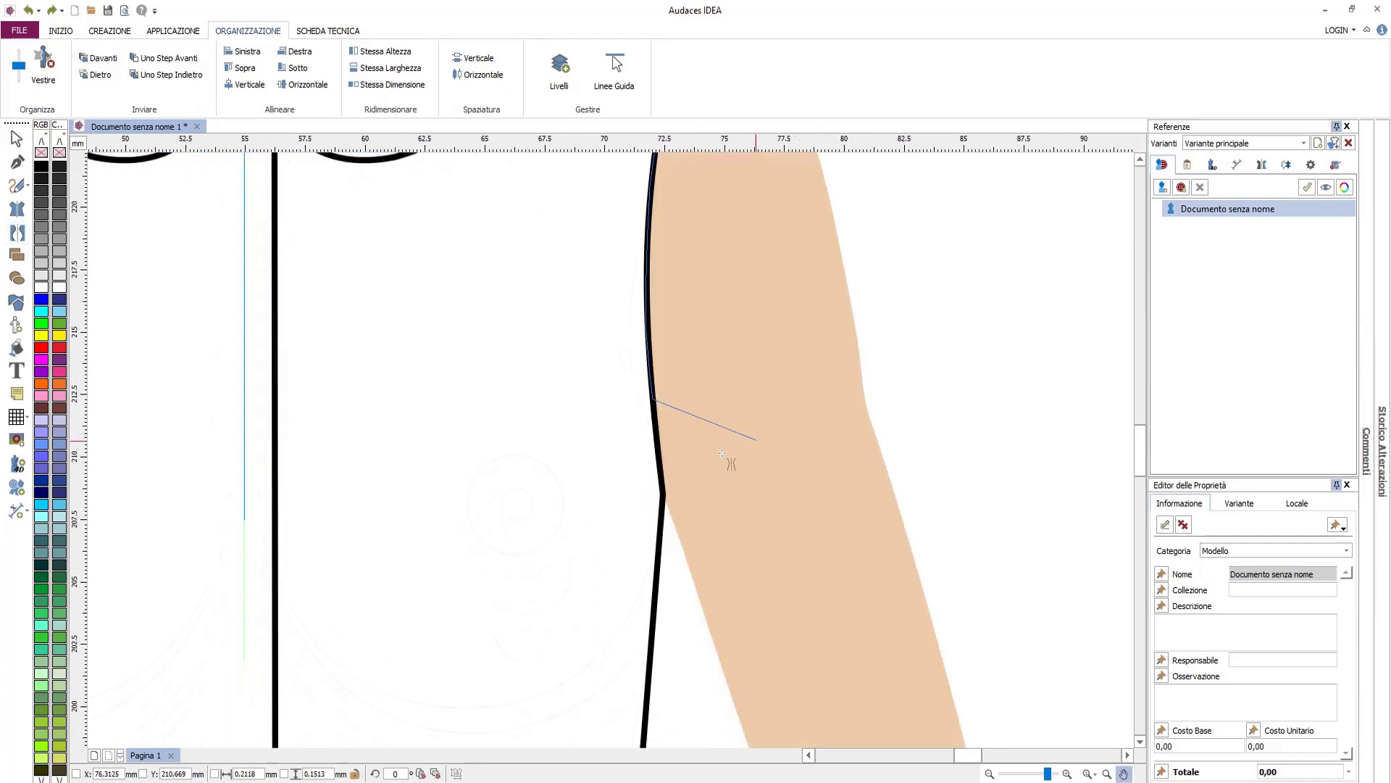
left_click(663, 500)
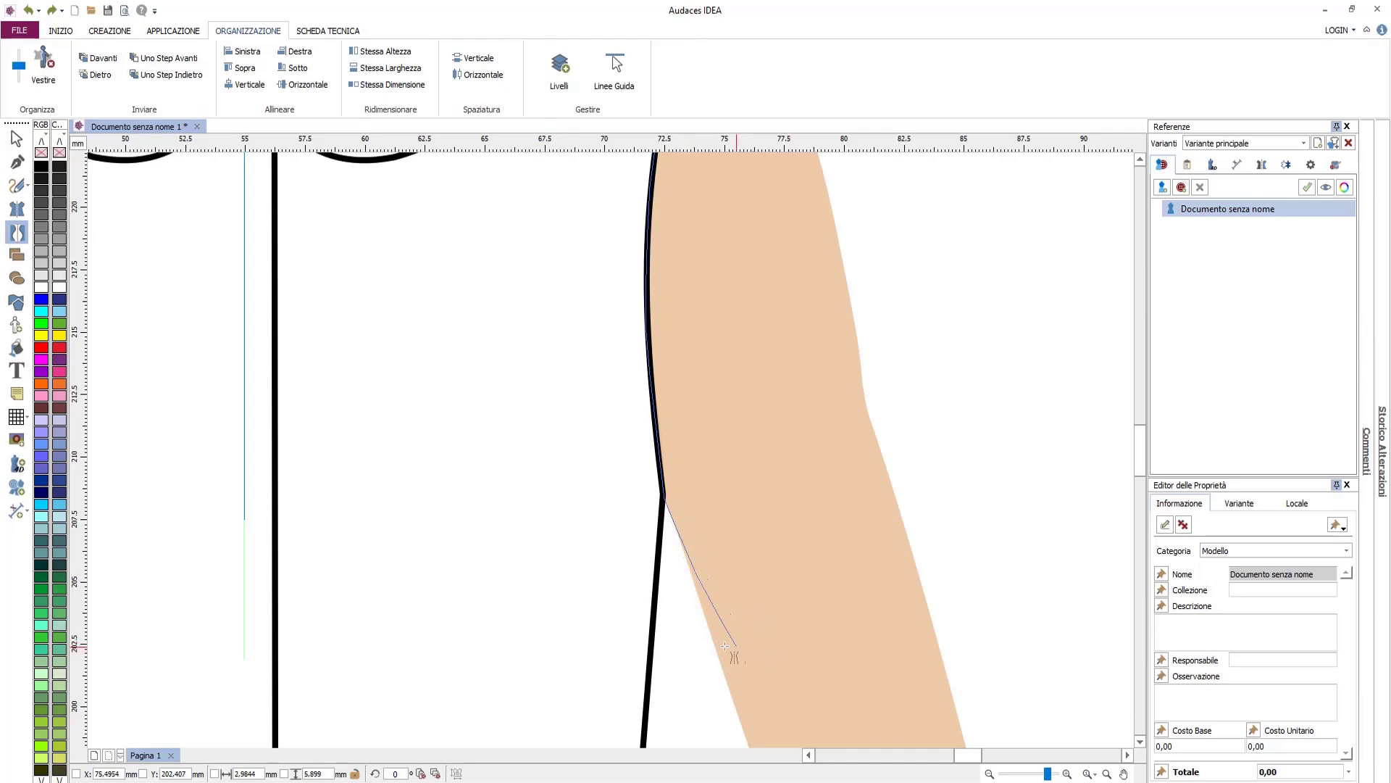
Complete the mirrored long sleeves with curved undersides, slanted wrist openings and outer edges closing at the shoulder tips
scroll(706, 657, "up", 3)
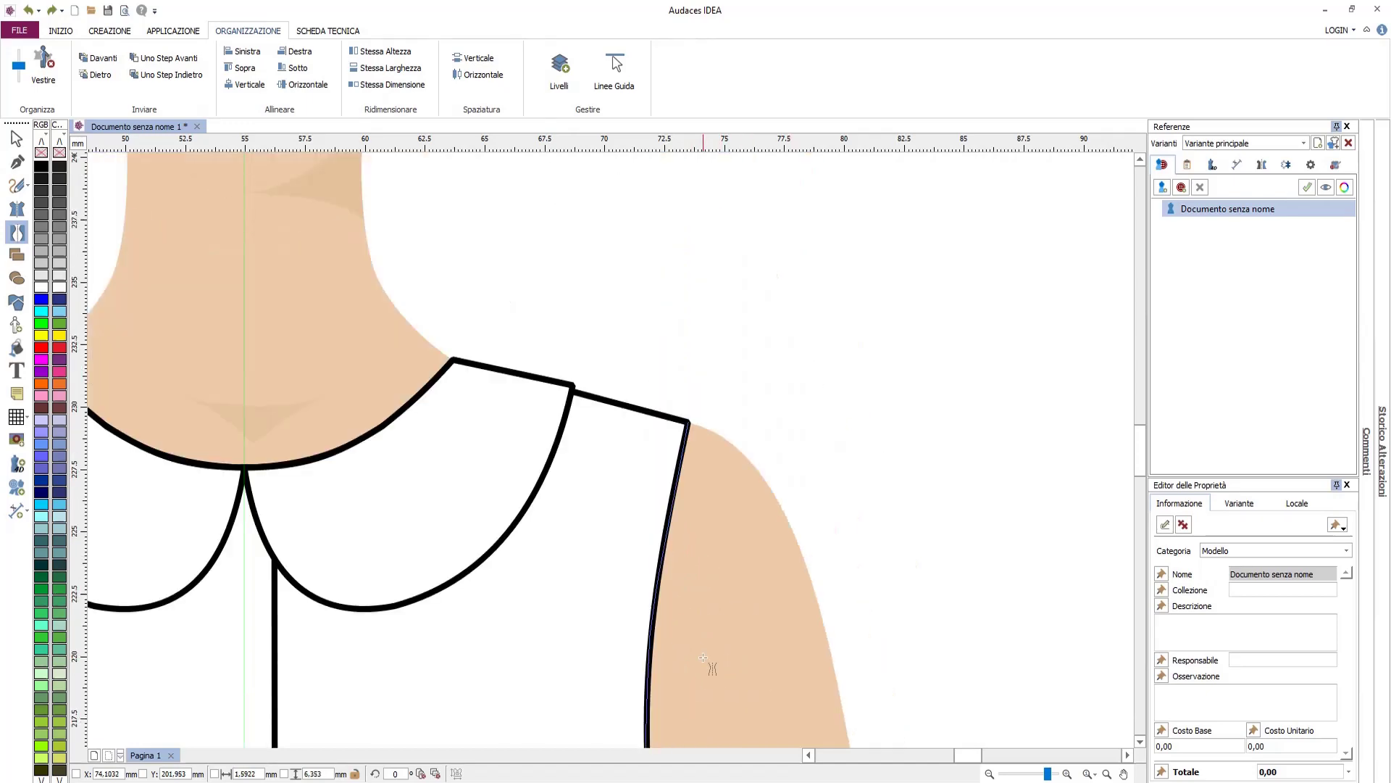
left_click_drag(703, 657, 711, 336)
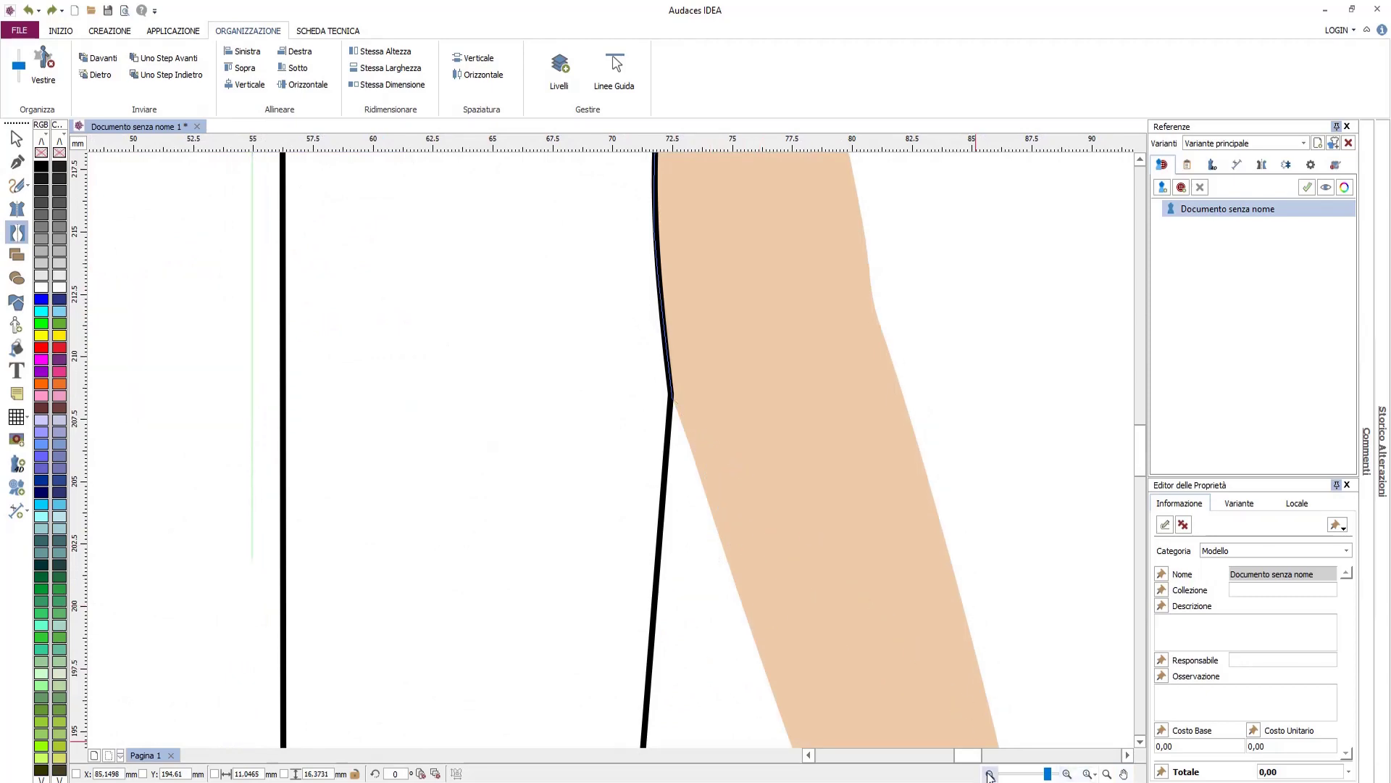
left_click(989, 774)
left_click(988, 773)
left_click_drag(1043, 774, 1041, 773)
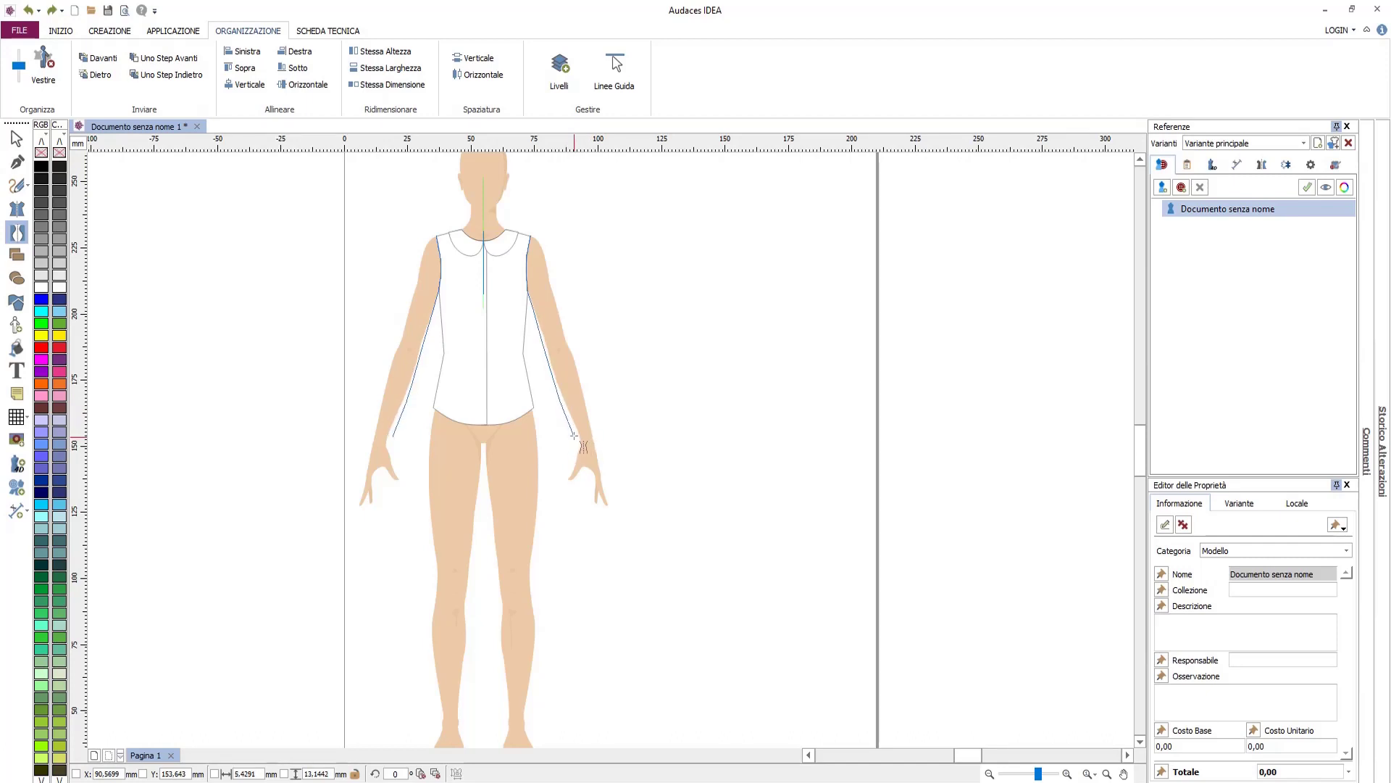
left_click(575, 434)
left_click(596, 420)
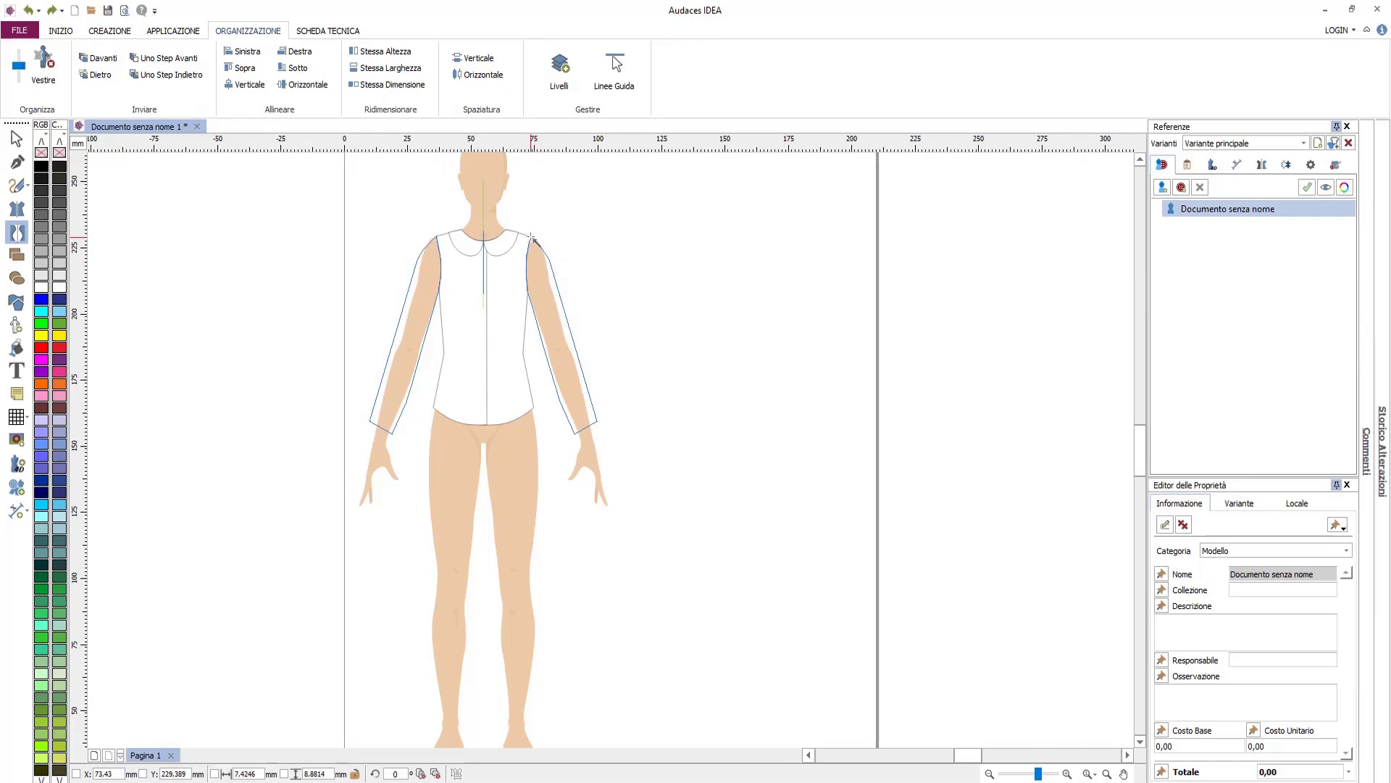
left_click(531, 237)
key("Escape")
Reshape the sleeve caps into a fuller curve that covers the mannequin's shoulders
scroll(537, 276, "up", 3)
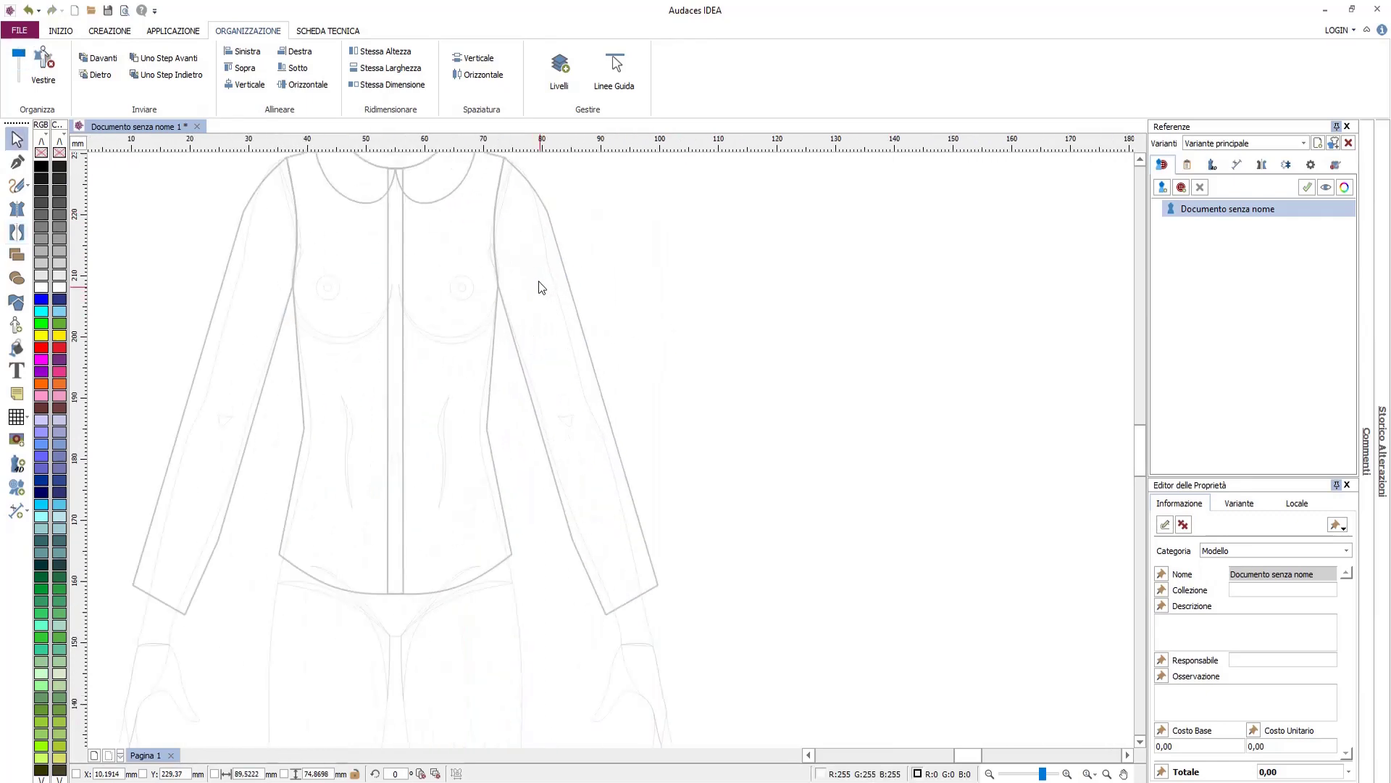
scroll(536, 275, "up", 3)
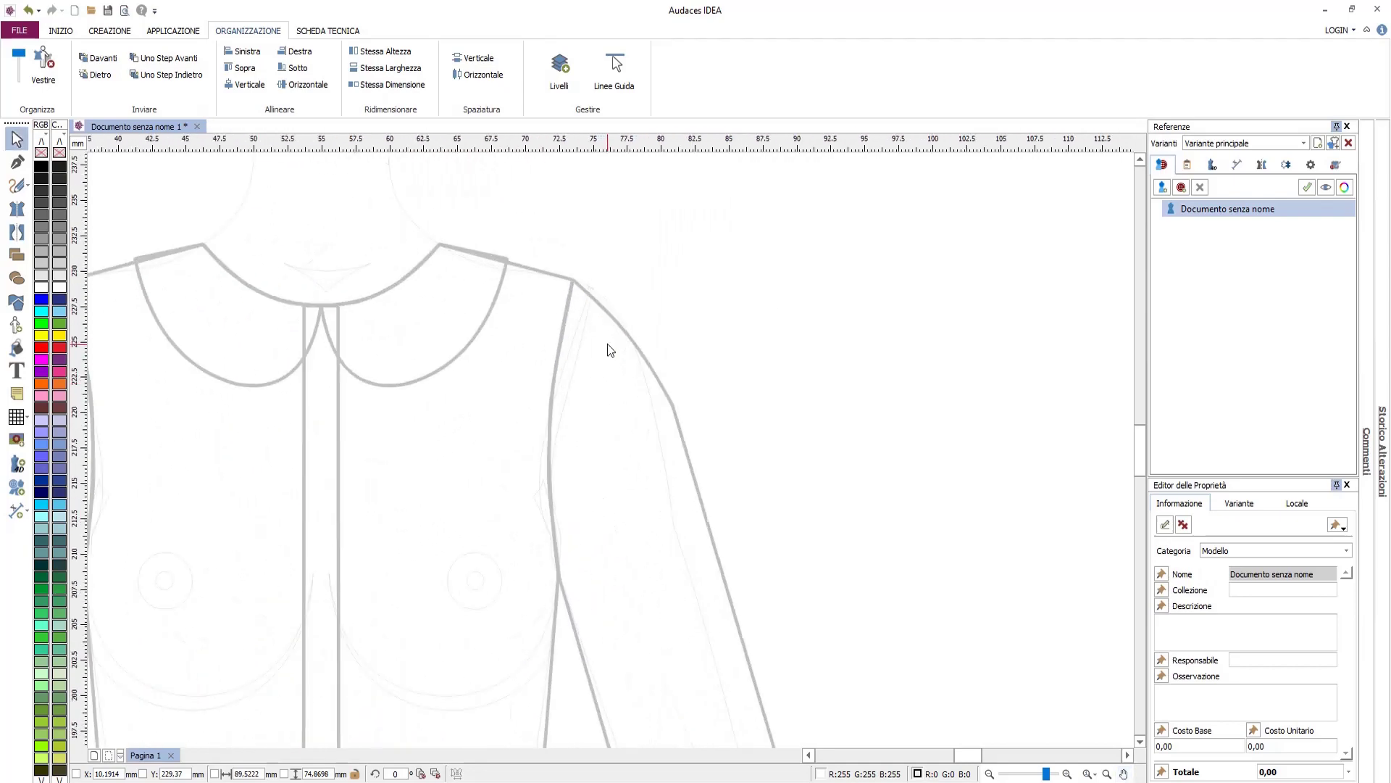
scroll(608, 343, "up", 5)
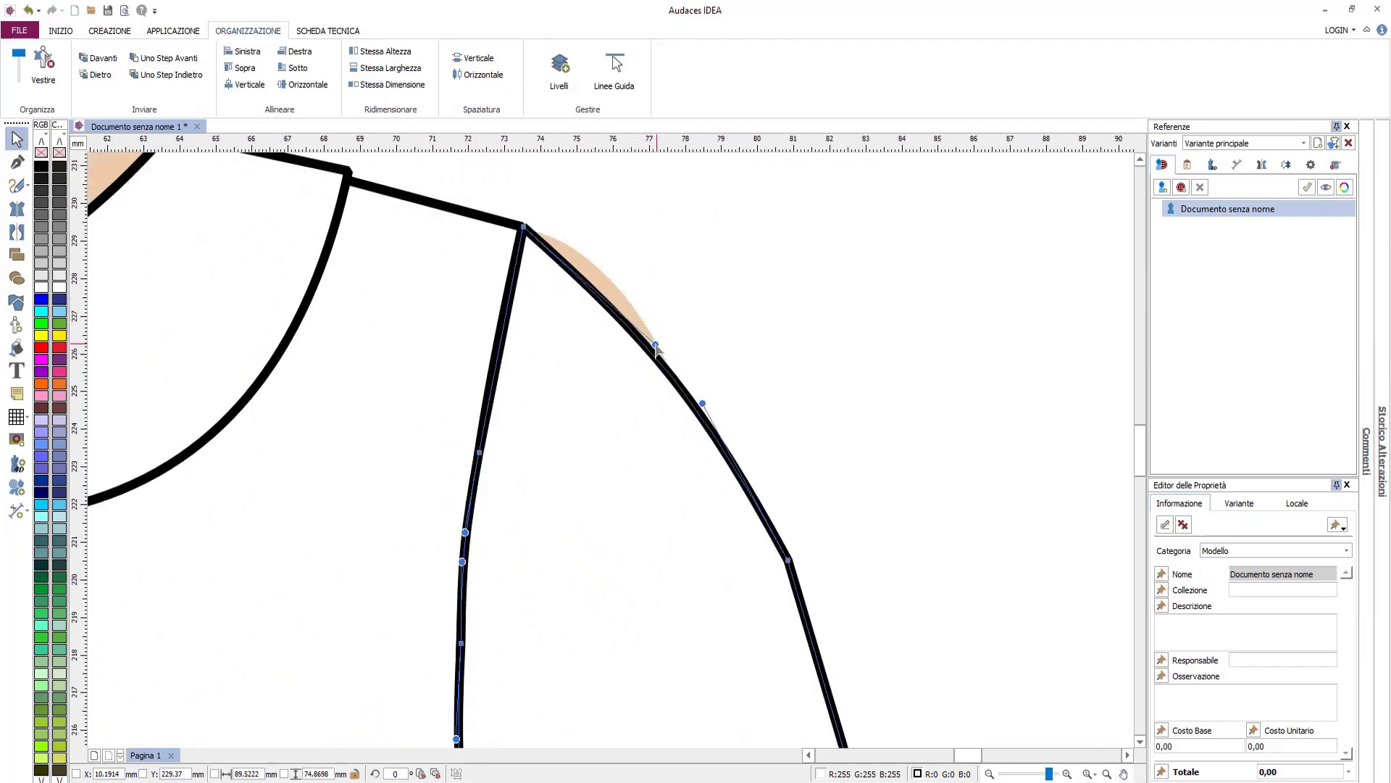
left_click_drag(656, 346, 671, 274)
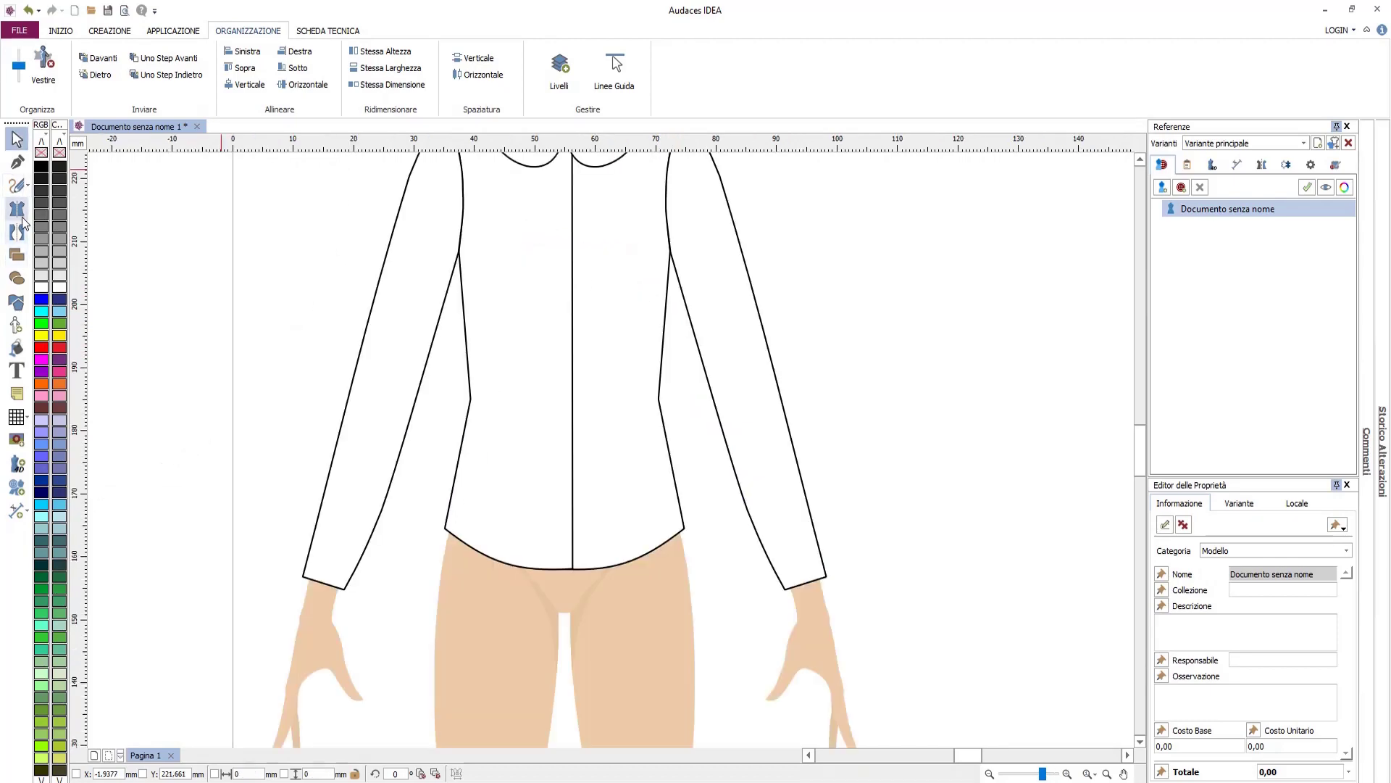
Draw mirrored cuffs about 3.7 mm deep below the wrist edges of both sleeves
left_click(17, 232)
left_click(564, 500)
scroll(811, 617, "up", 3)
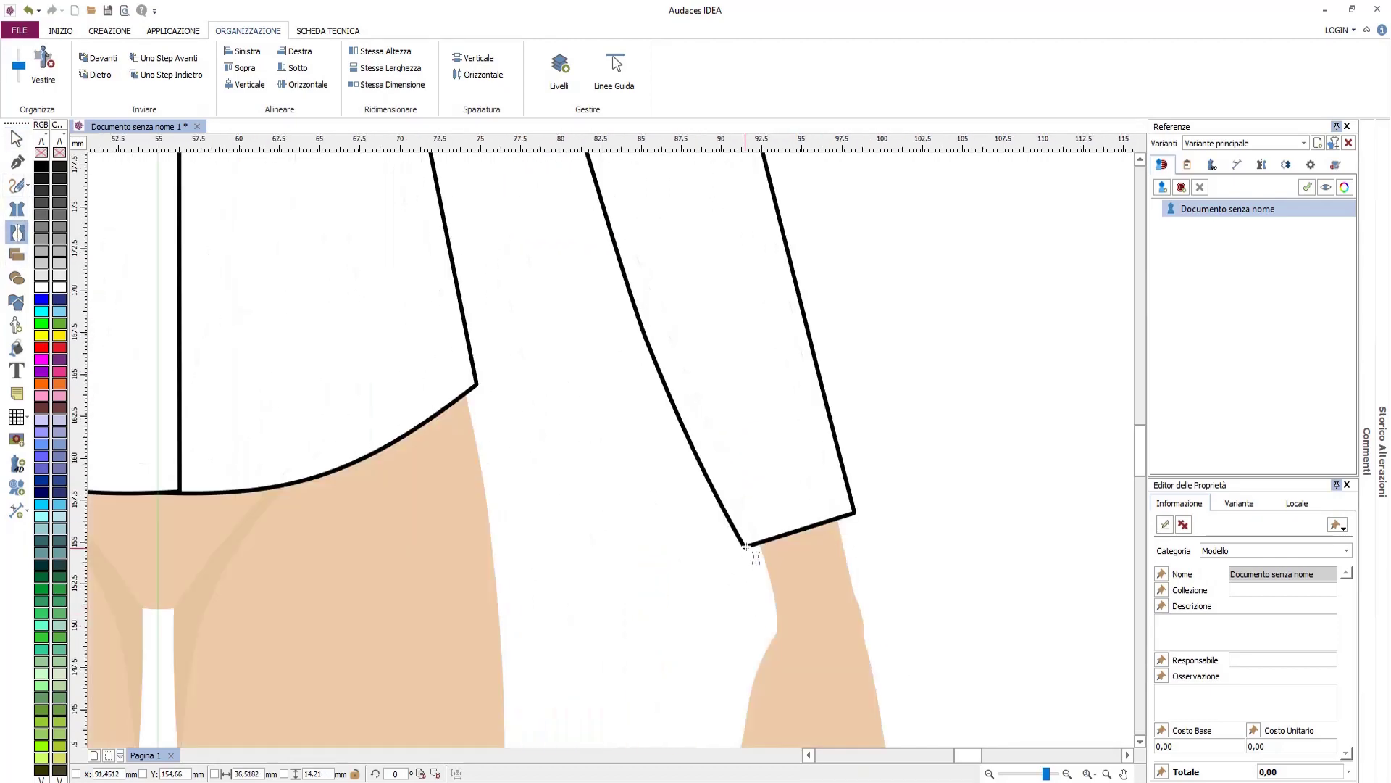
left_click(744, 547)
left_click(855, 513)
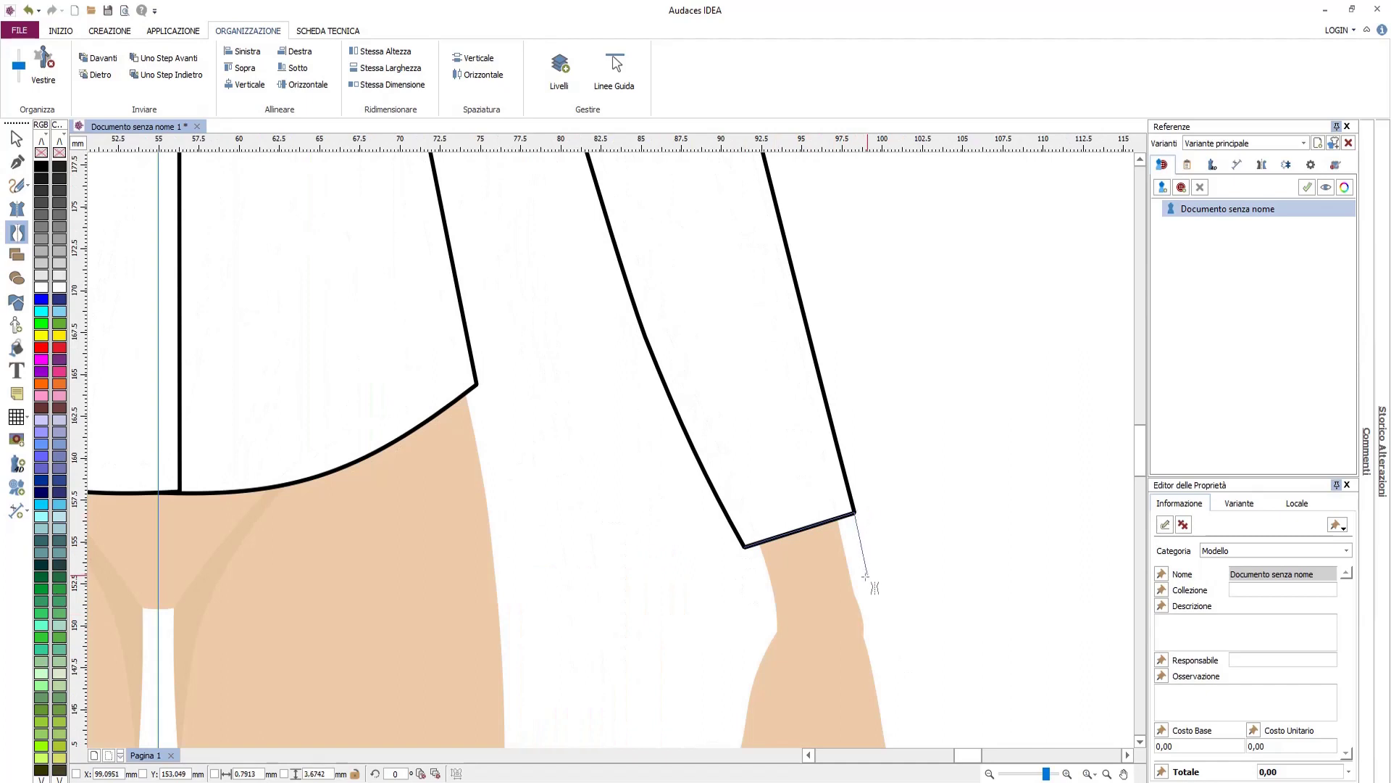
left_click(868, 574)
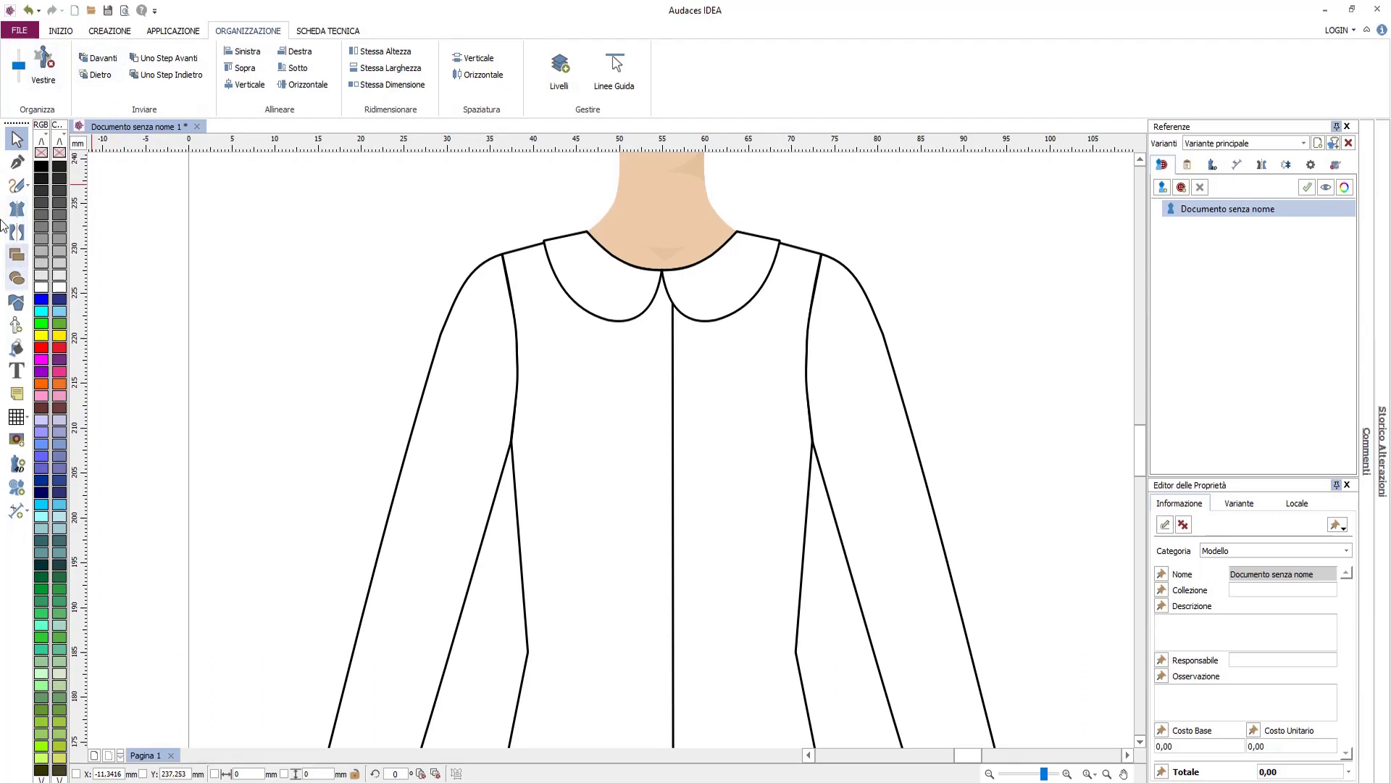
left_click(16, 162)
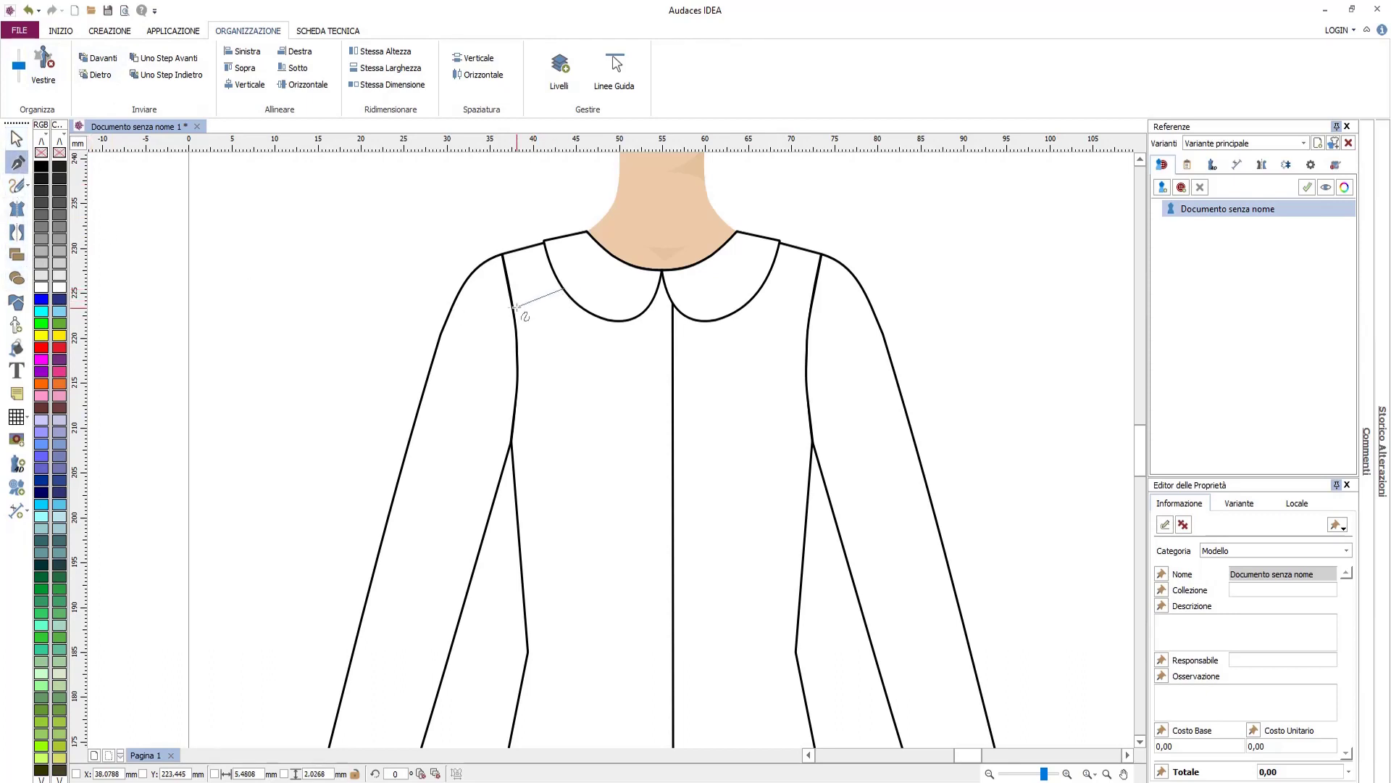
mouse_move(471, 369)
left_mouse_down()
mouse_move(450, 544)
mouse_move(413, 605)
left_mouse_up()
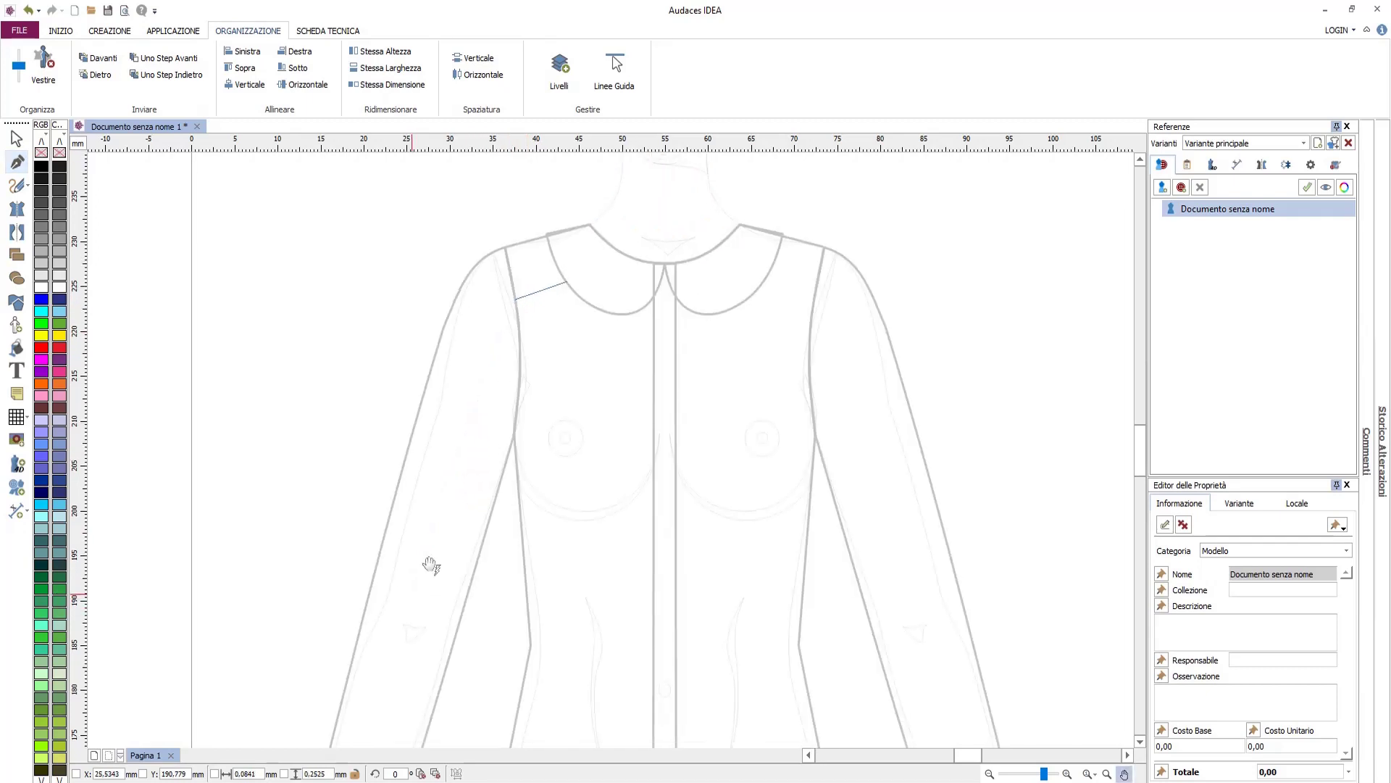
left_click_drag(429, 562, 521, 244)
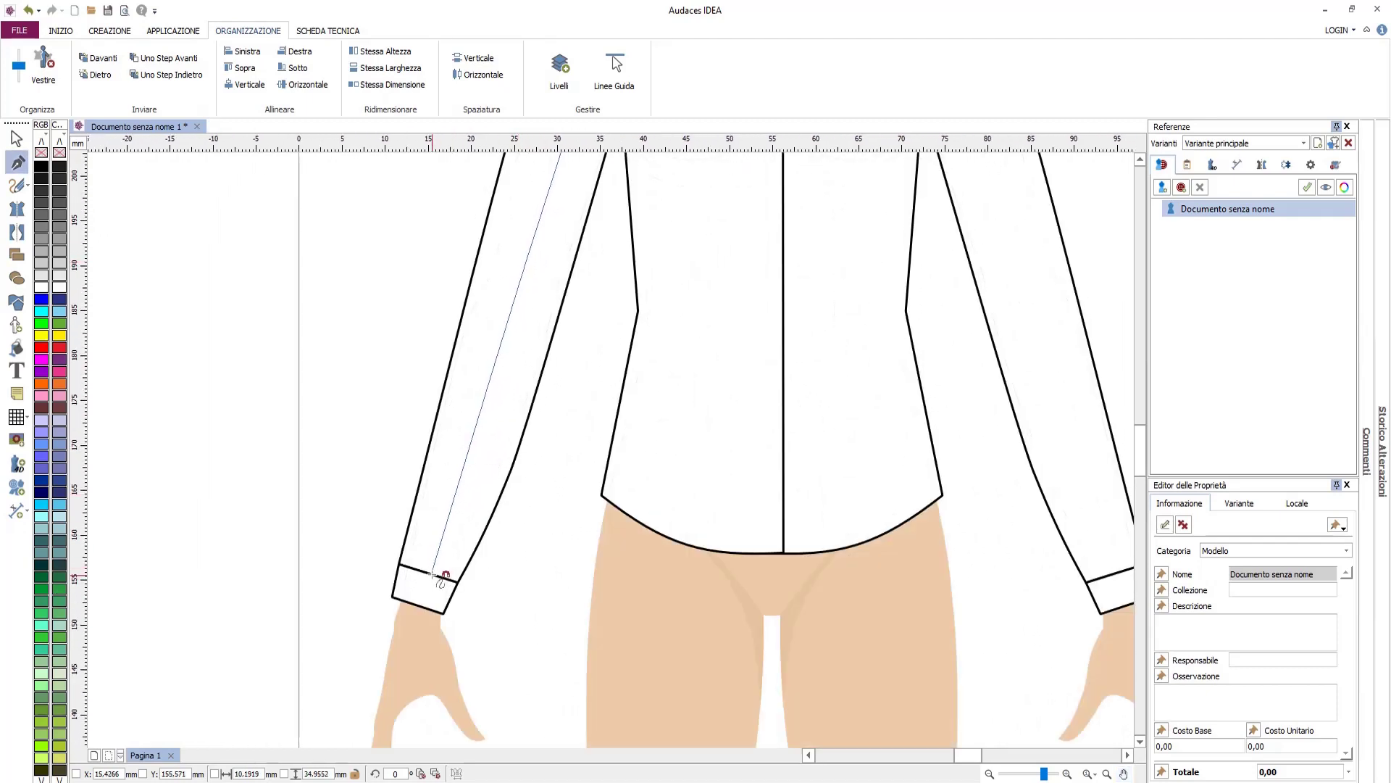
key("Escape")
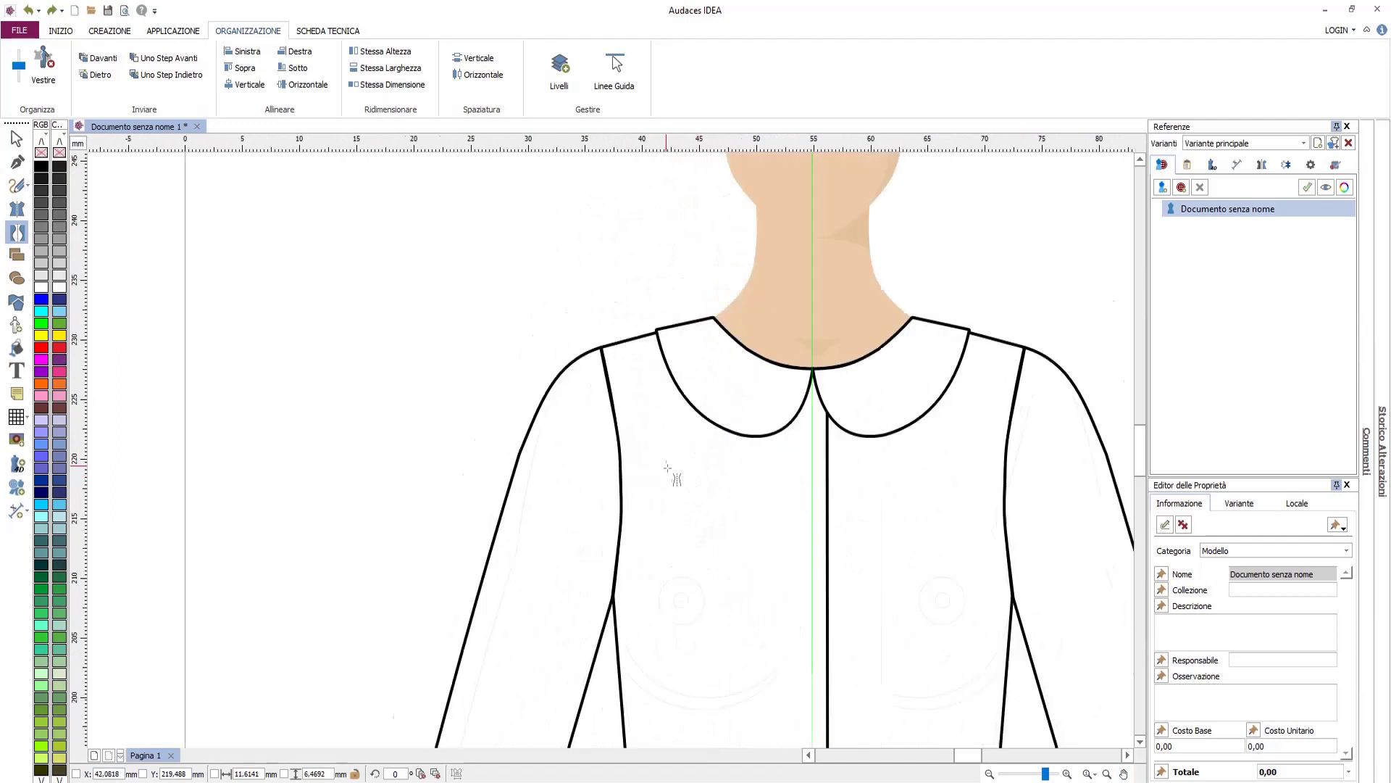
Draw mirrored closed shoulder yokes following the armhole, shoulder line and collar edge, with a slanted lower seam from collar to armhole
scroll(668, 468, "up", 2)
left_click(703, 353)
left_click(583, 413)
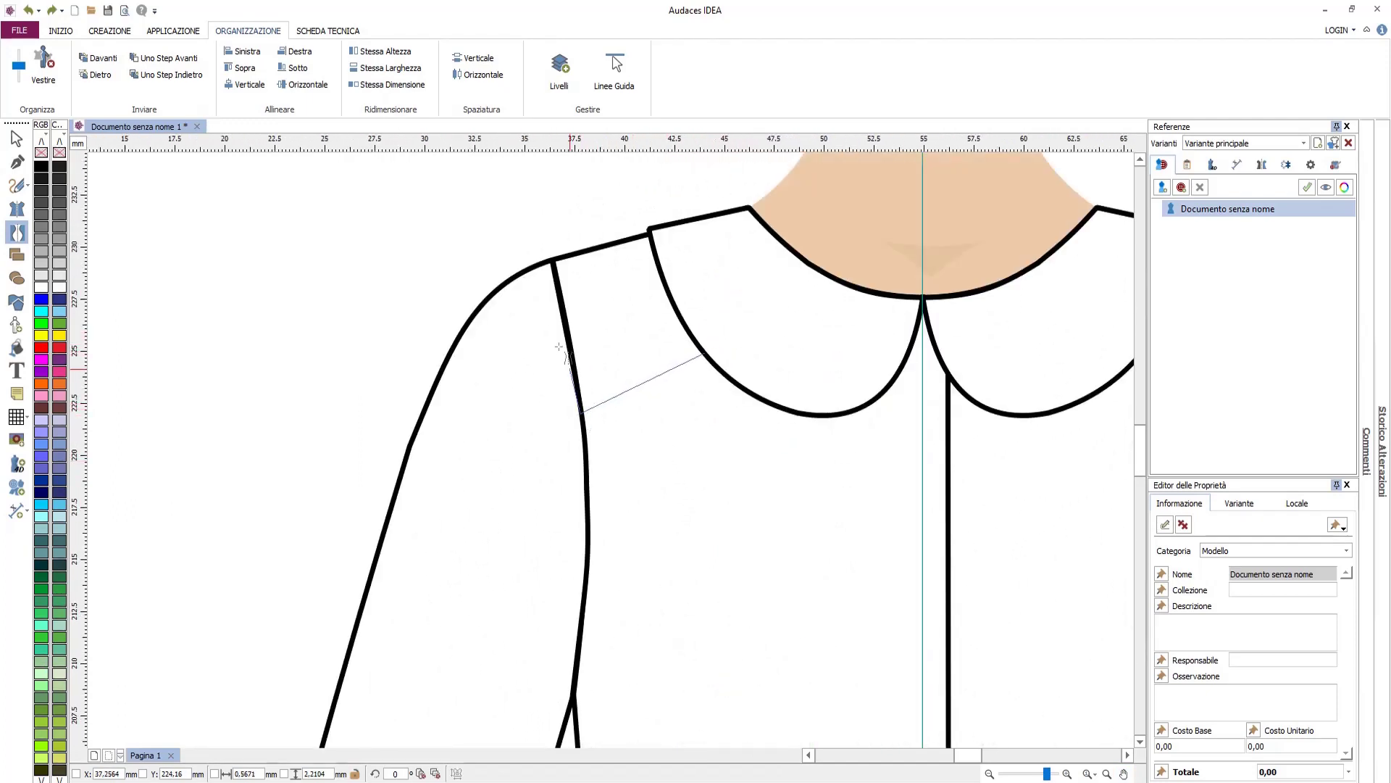
left_click(554, 259)
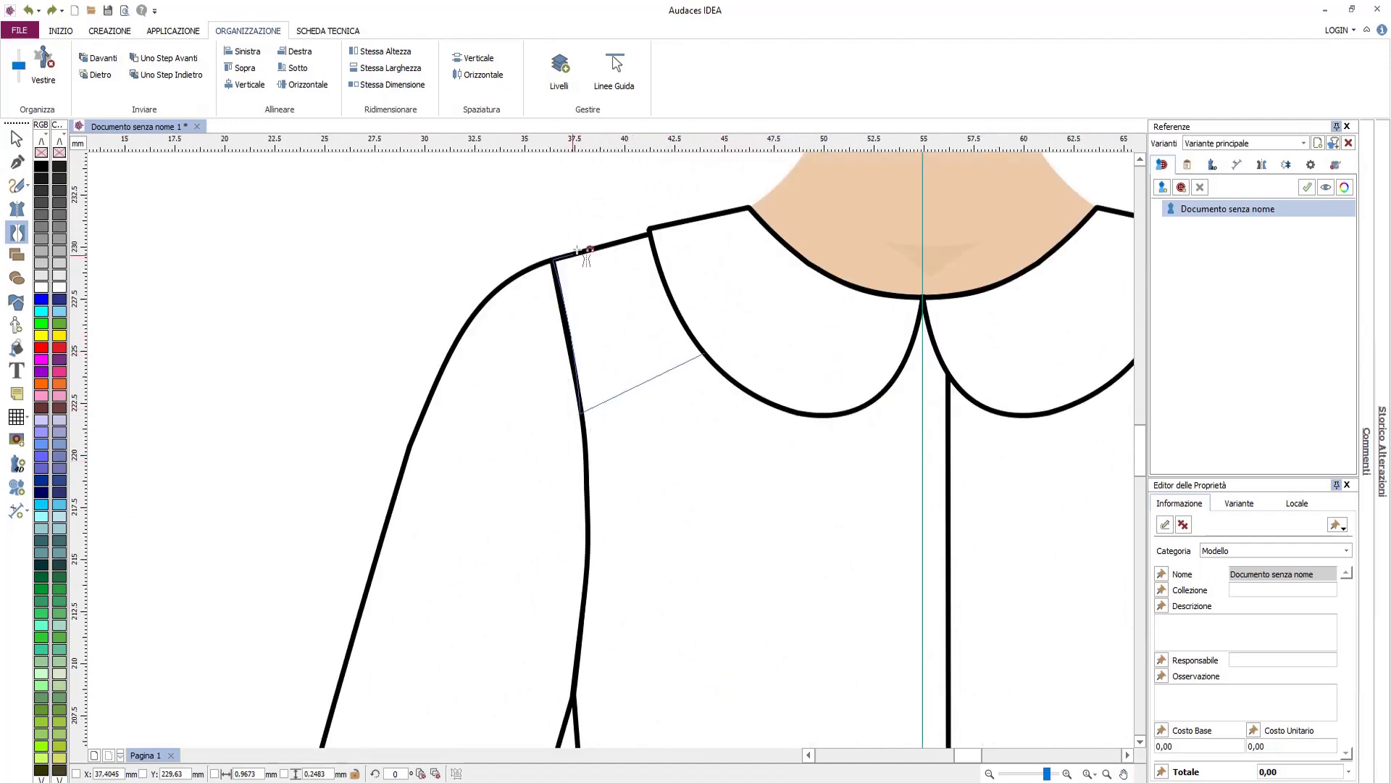
left_click(650, 234)
left_click(706, 354)
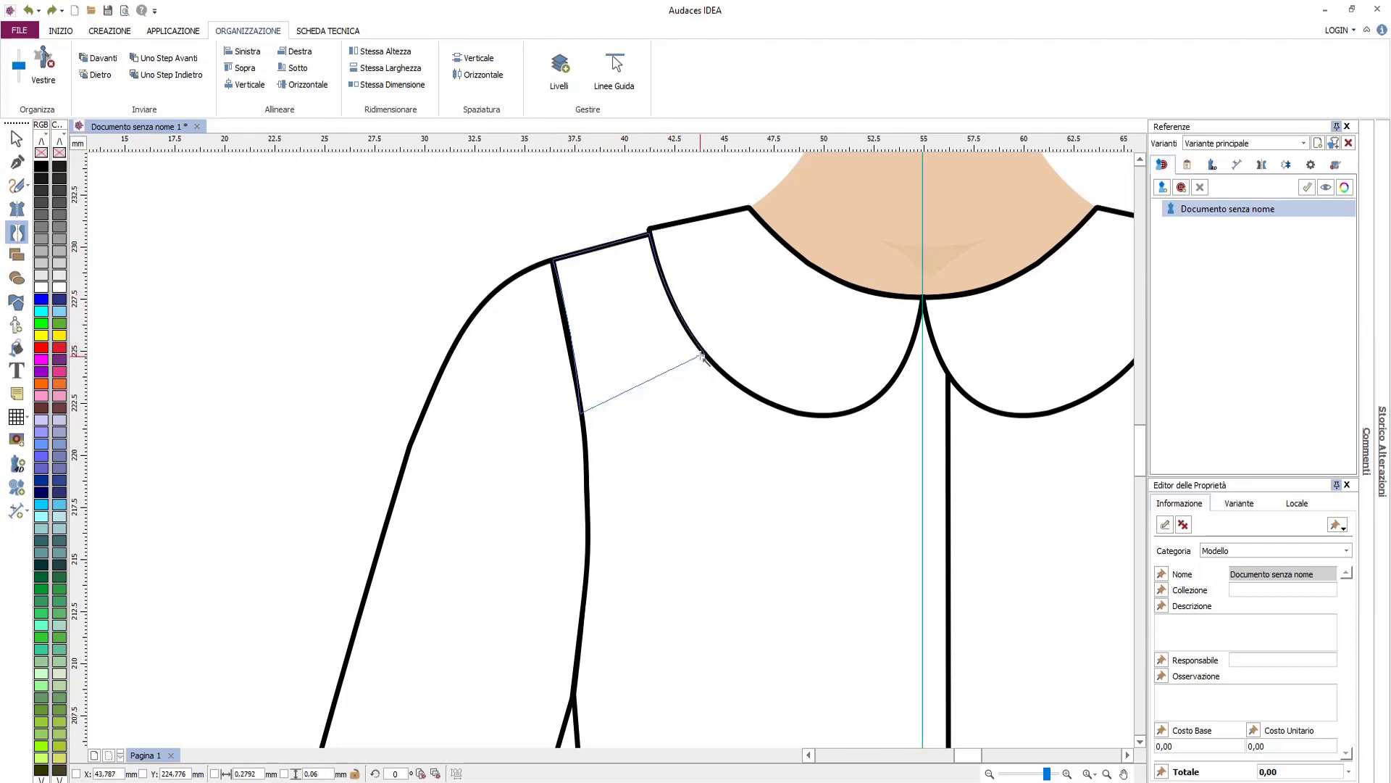
left_click(581, 413)
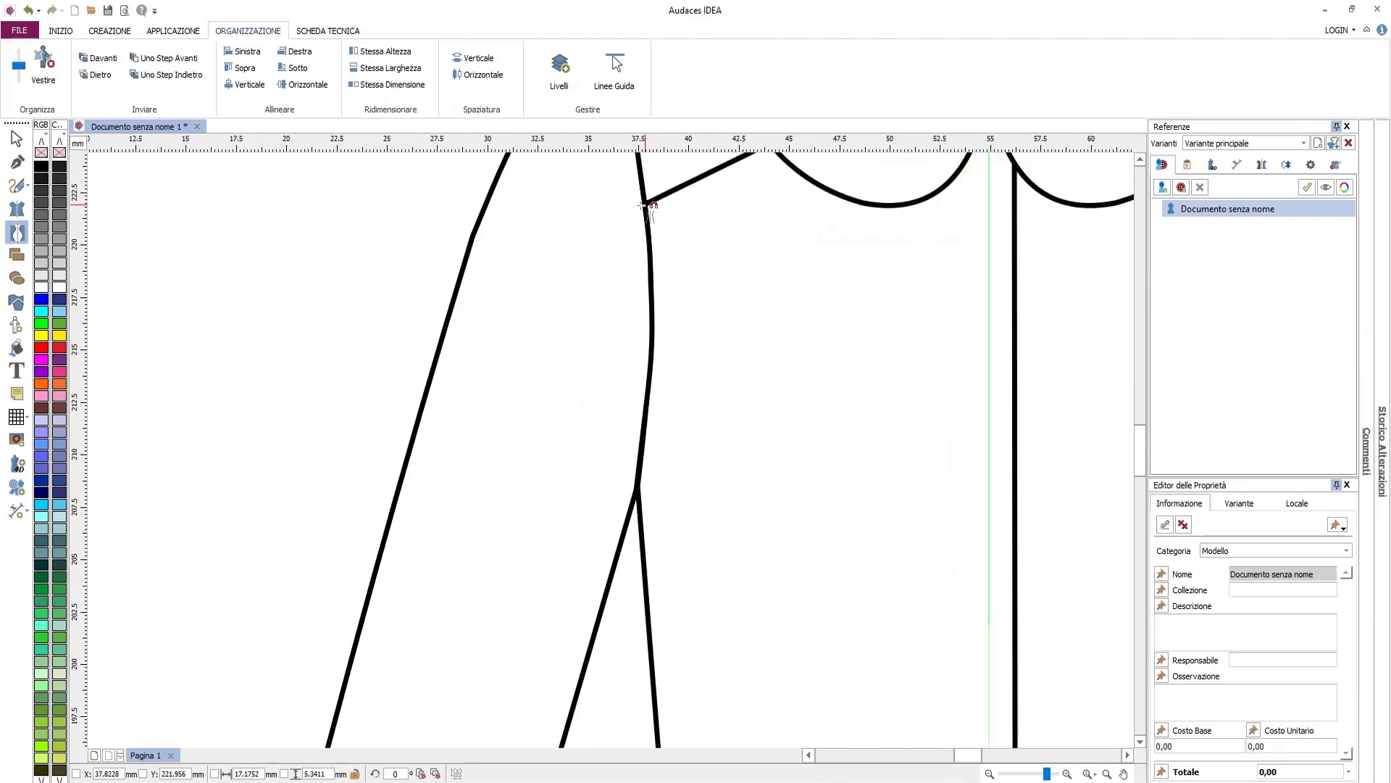
Draw mirrored curved seam lines down both sleeves, from the yoke's lower armhole corner to the upper edge of the cuff
left_click(645, 205)
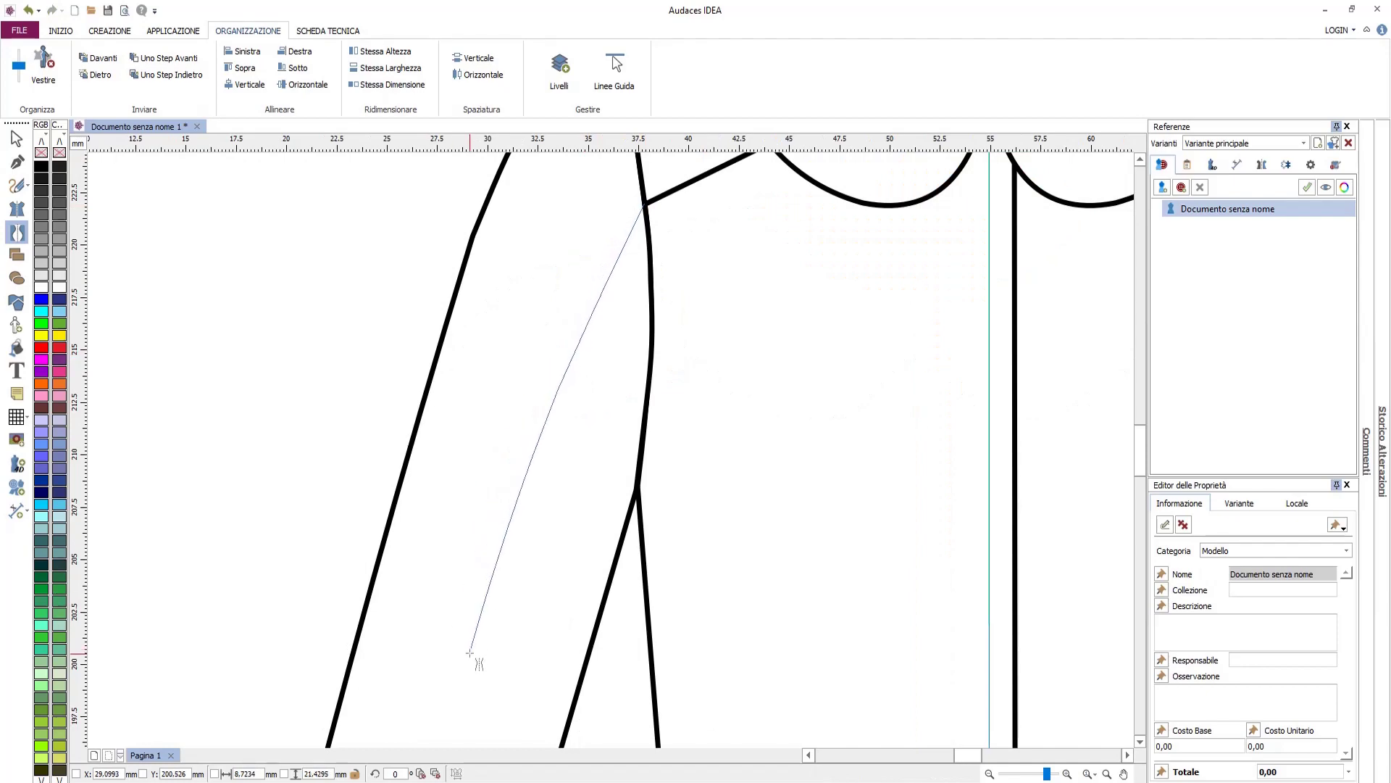
left_click_drag(493, 658, 768, 54)
left_click(581, 585)
left_click_drag(596, 554, 780, 162)
left_click(665, 542)
right_click(669, 543)
scroll(844, 544, "down", 4)
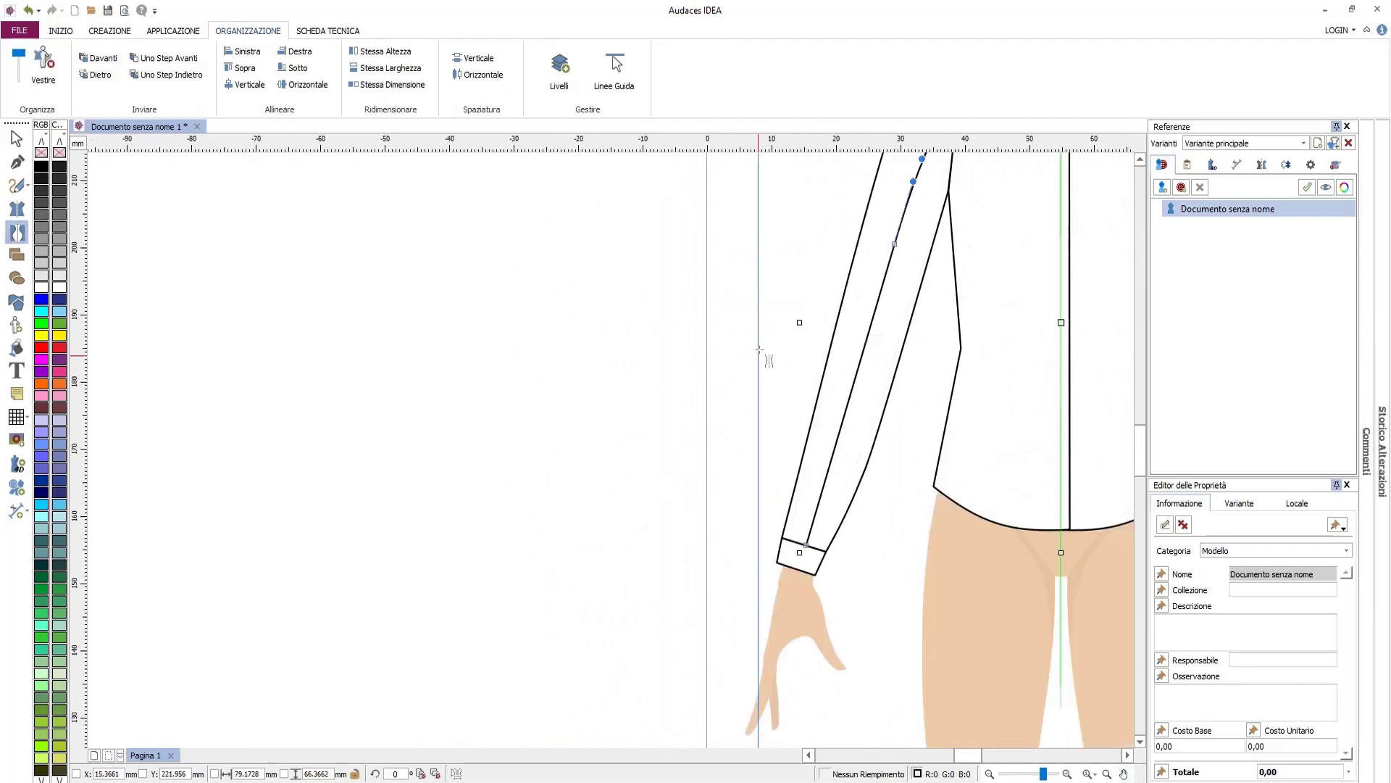
scroll(802, 208, "down", 1)
right_click(802, 210)
Draw mirrored angled waist darts between bust and hem, and short slanted bust darts starting at the armholes
left_click_drag(782, 227, 503, 395)
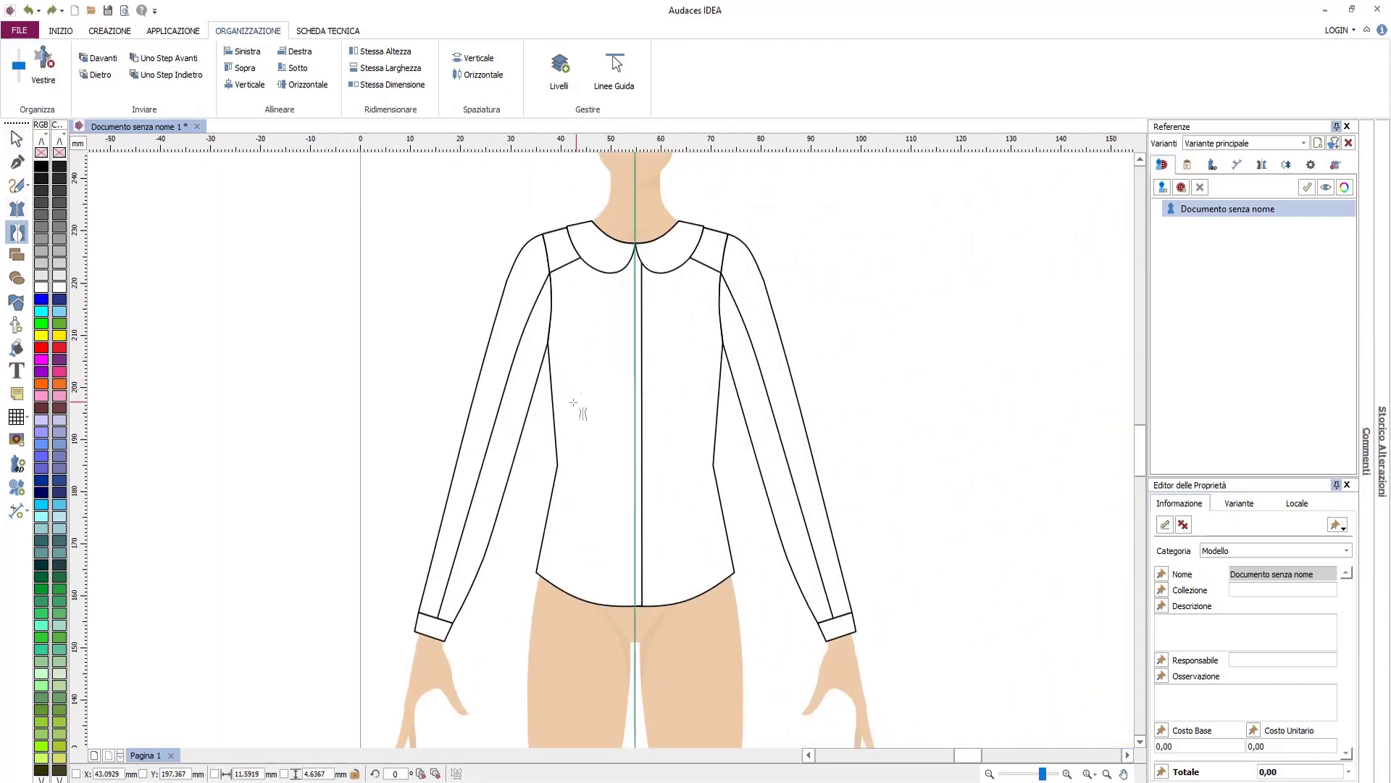
left_click(592, 413)
left_click(599, 467)
left_click(581, 557)
right_click(579, 558)
left_click(553, 320)
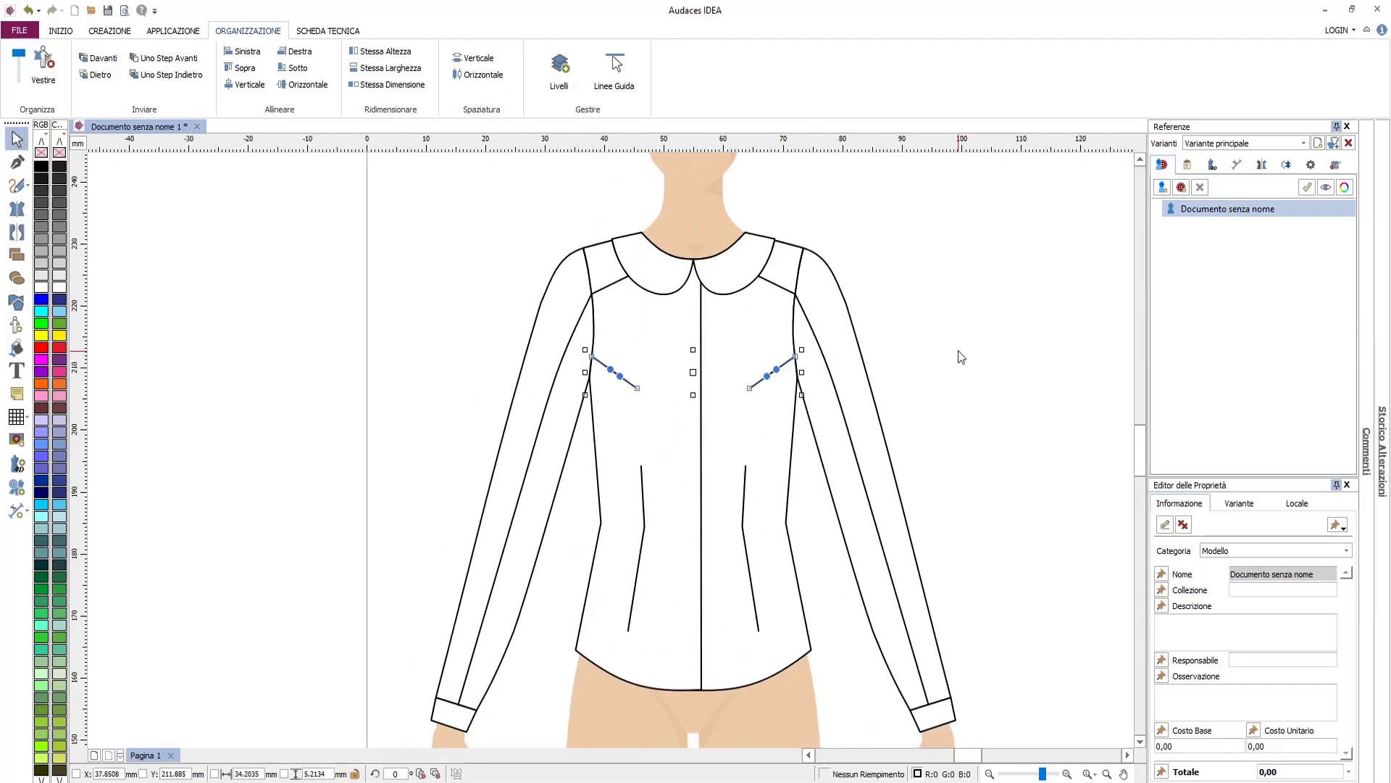
left_click(958, 350)
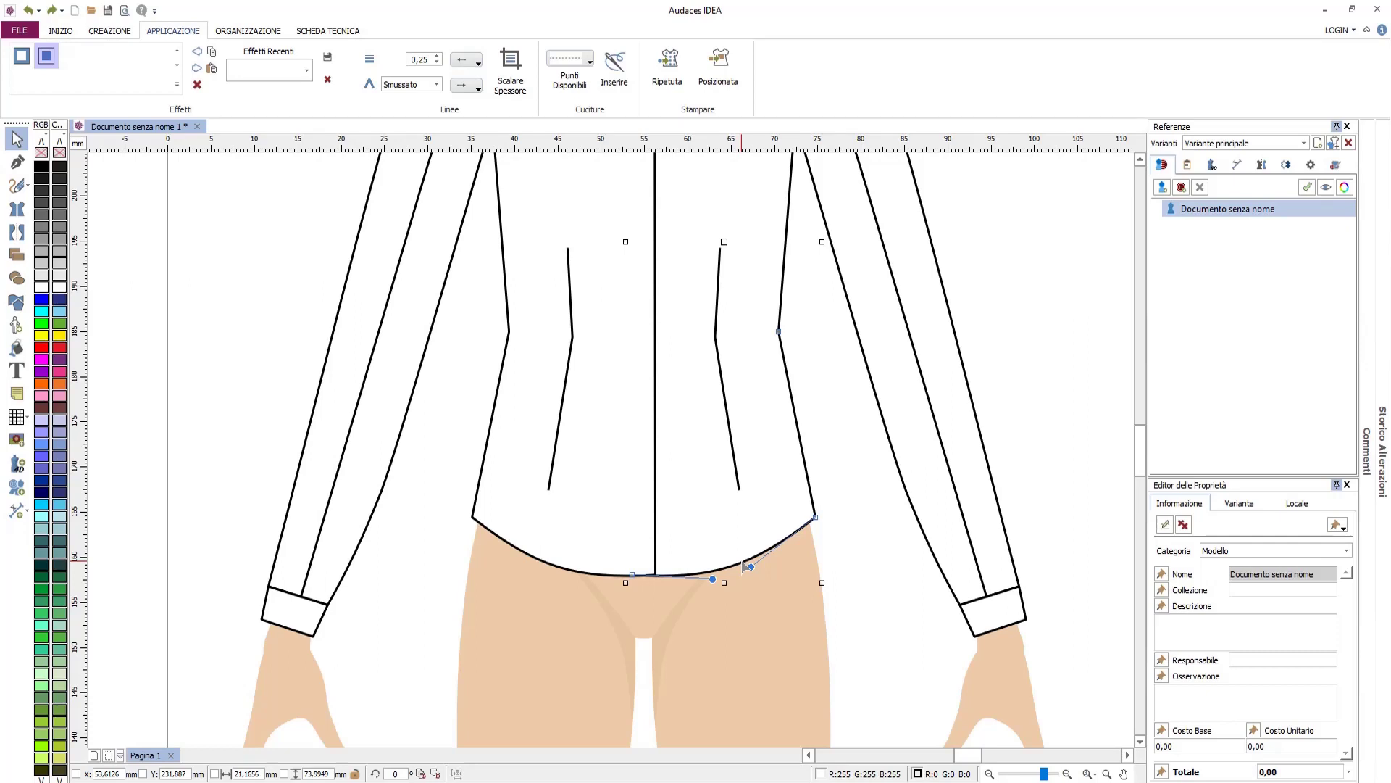
Apply the CT001 dashed stitch to the curved hem edge of the overlapping front panel
left_click(742, 562)
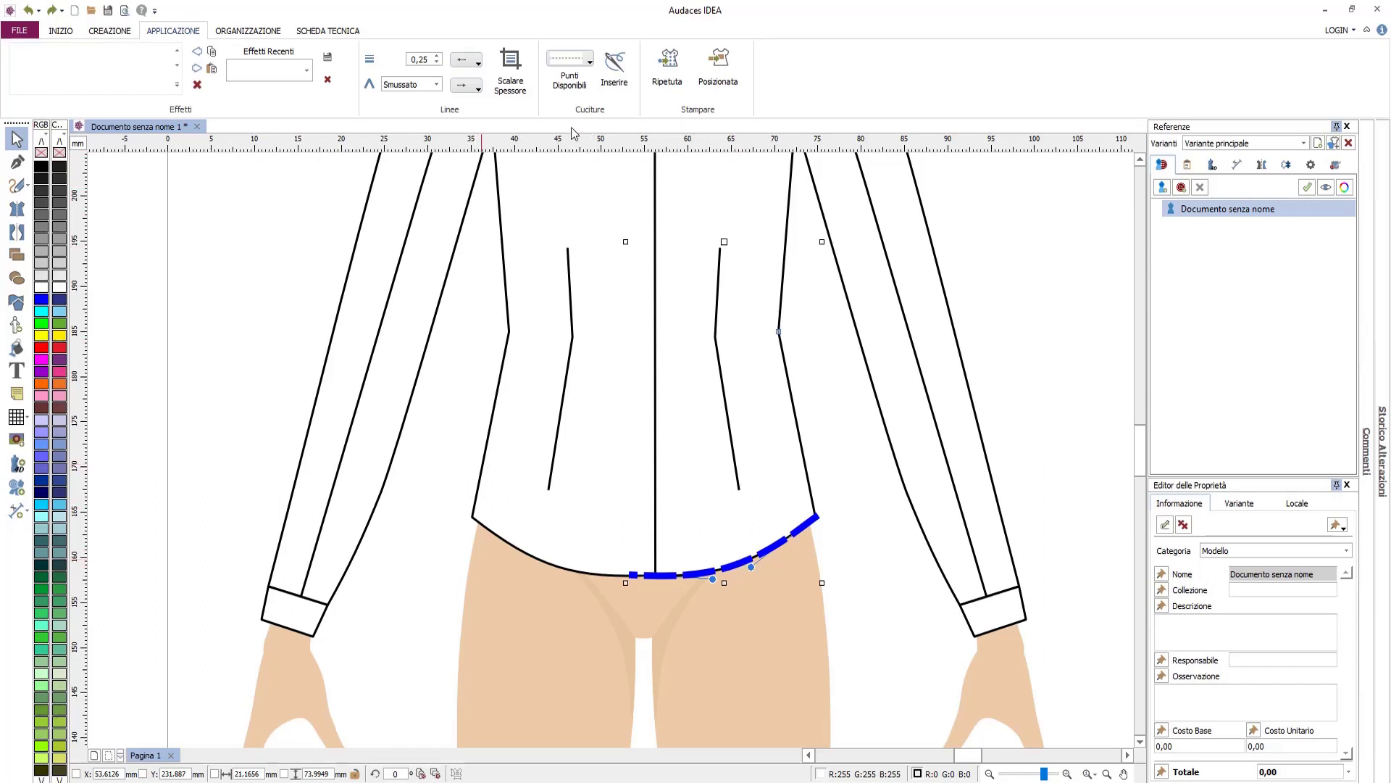
left_click(555, 67)
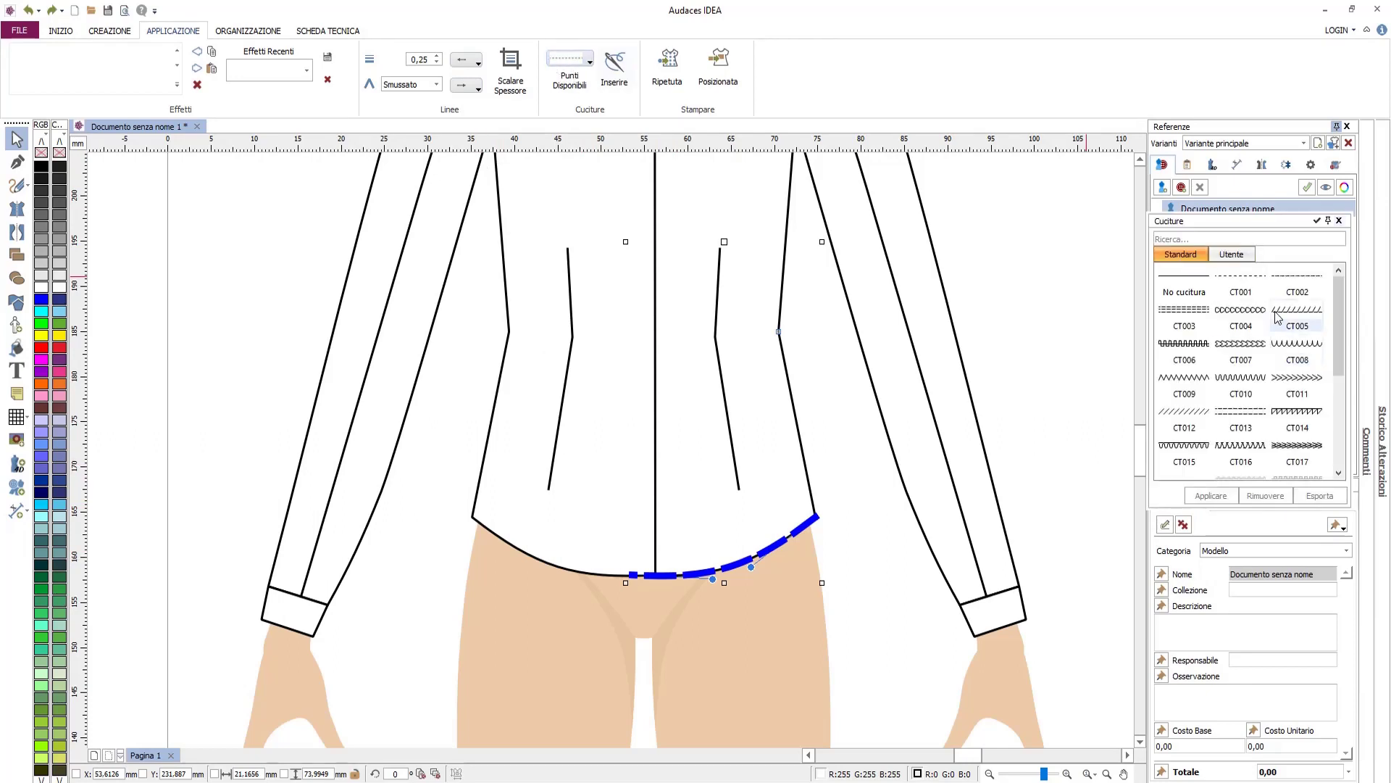
left_click(1249, 286)
left_click(1224, 498)
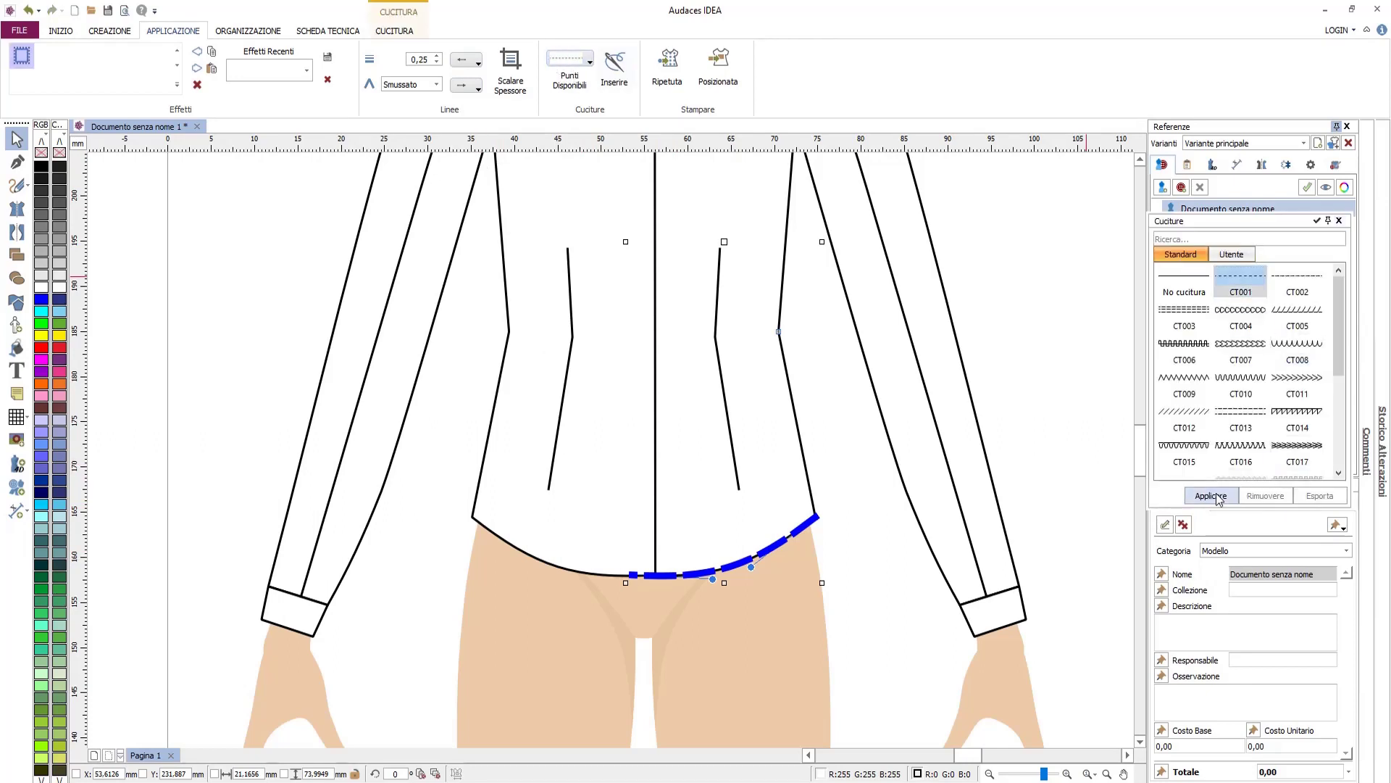
Set the hem stitching's offset to -1.00 and line thickness to 0.20, and shorten its stitch length
left_click(377, 31)
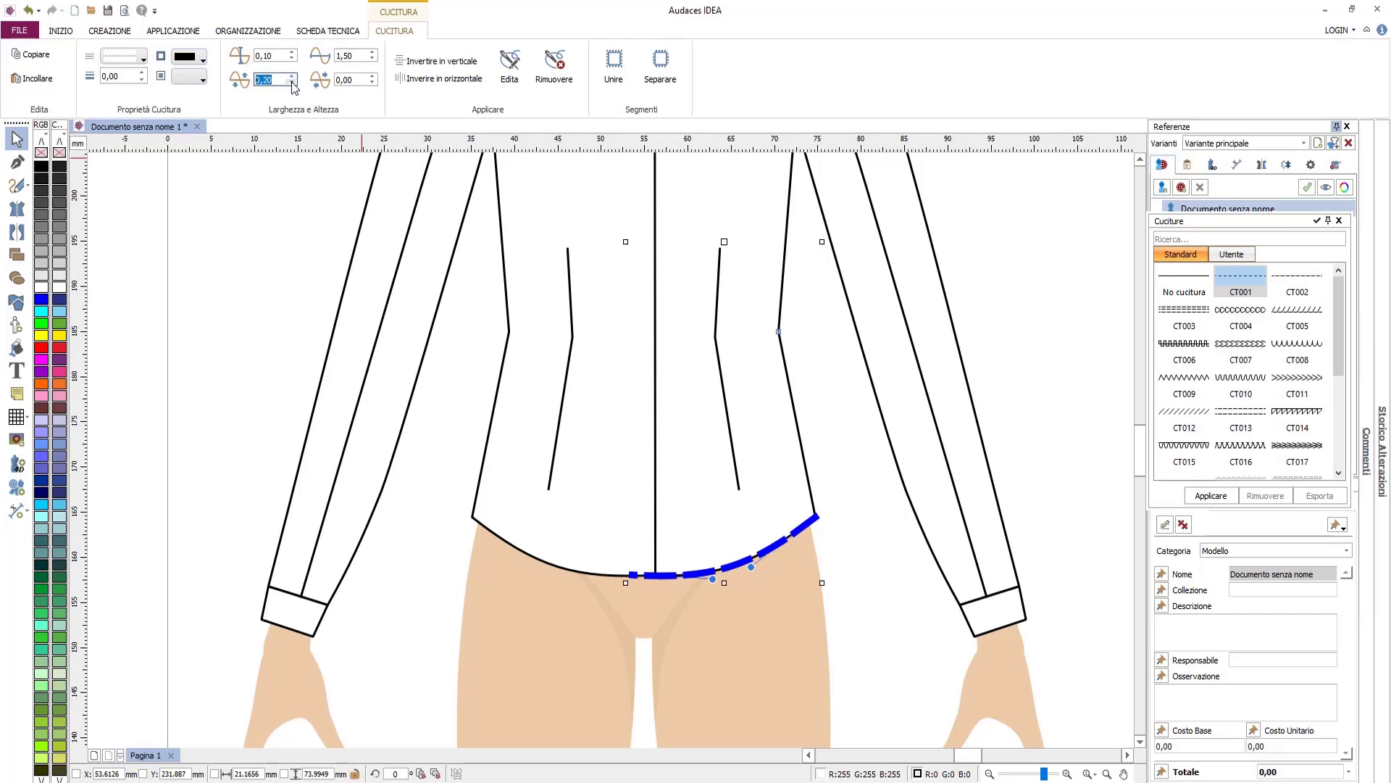
left_click(142, 73)
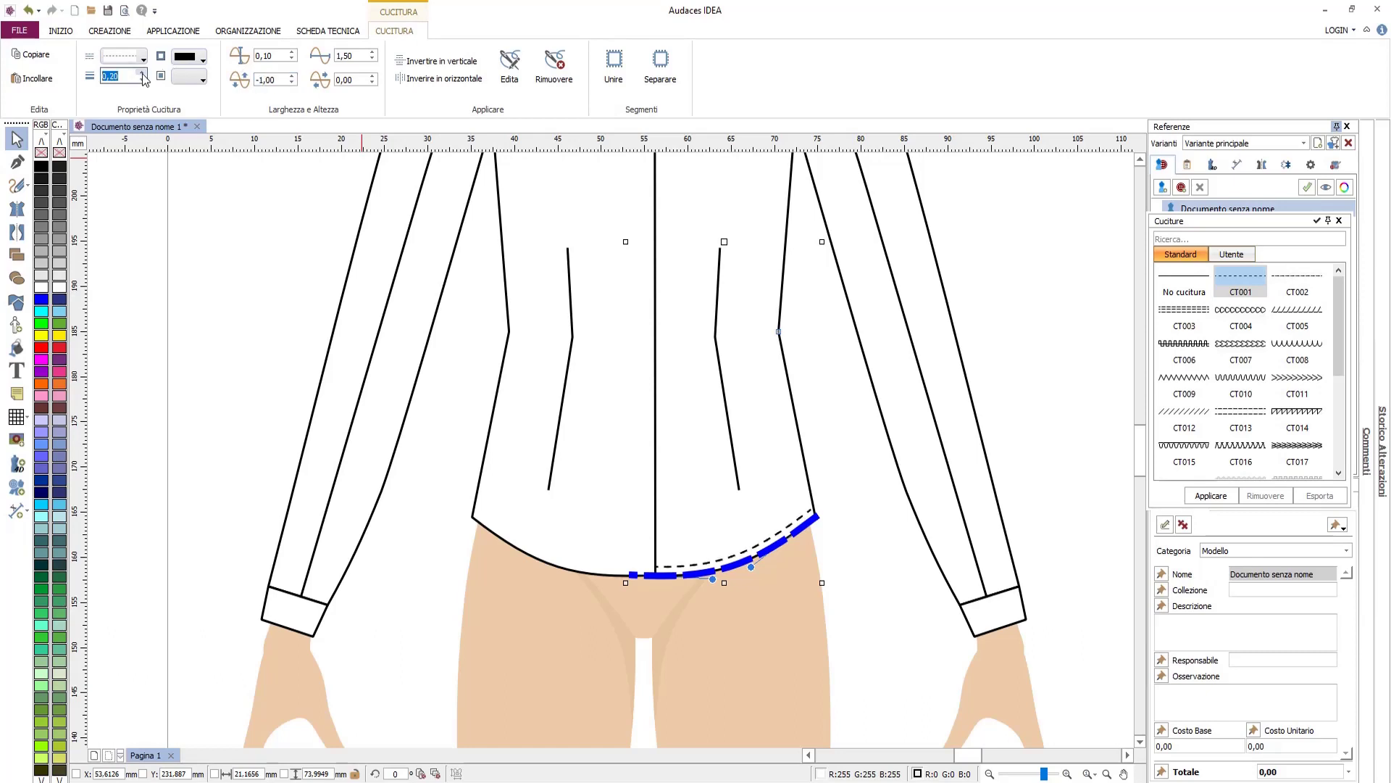
left_click(372, 60)
left_click(372, 60)
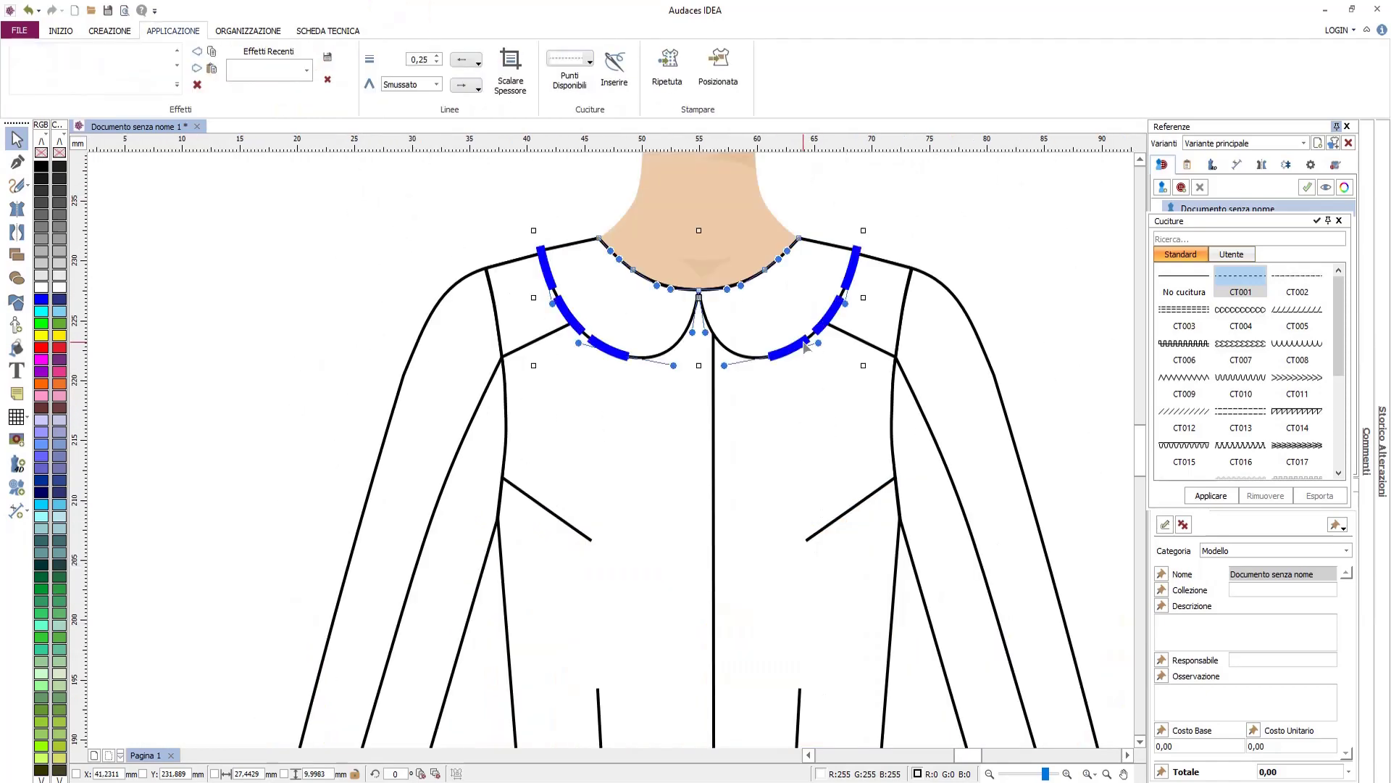
Stitch both rounded collar edges with CT001 at thickness 0.20 and offset -0.40, reducing the stitch length to 1.20
left_click(373, 61)
left_click(373, 61)
left_click(373, 61)
left_click(373, 53)
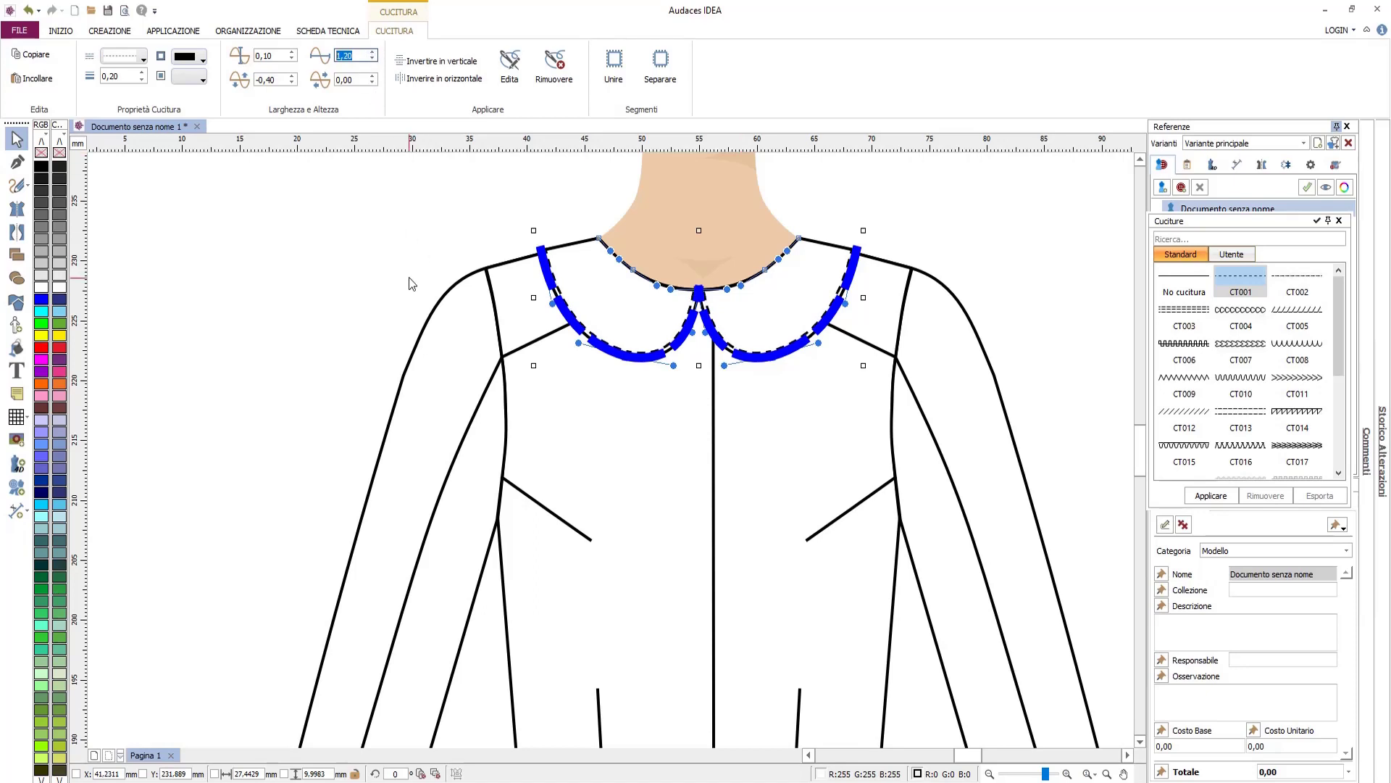
left_click(360, 291)
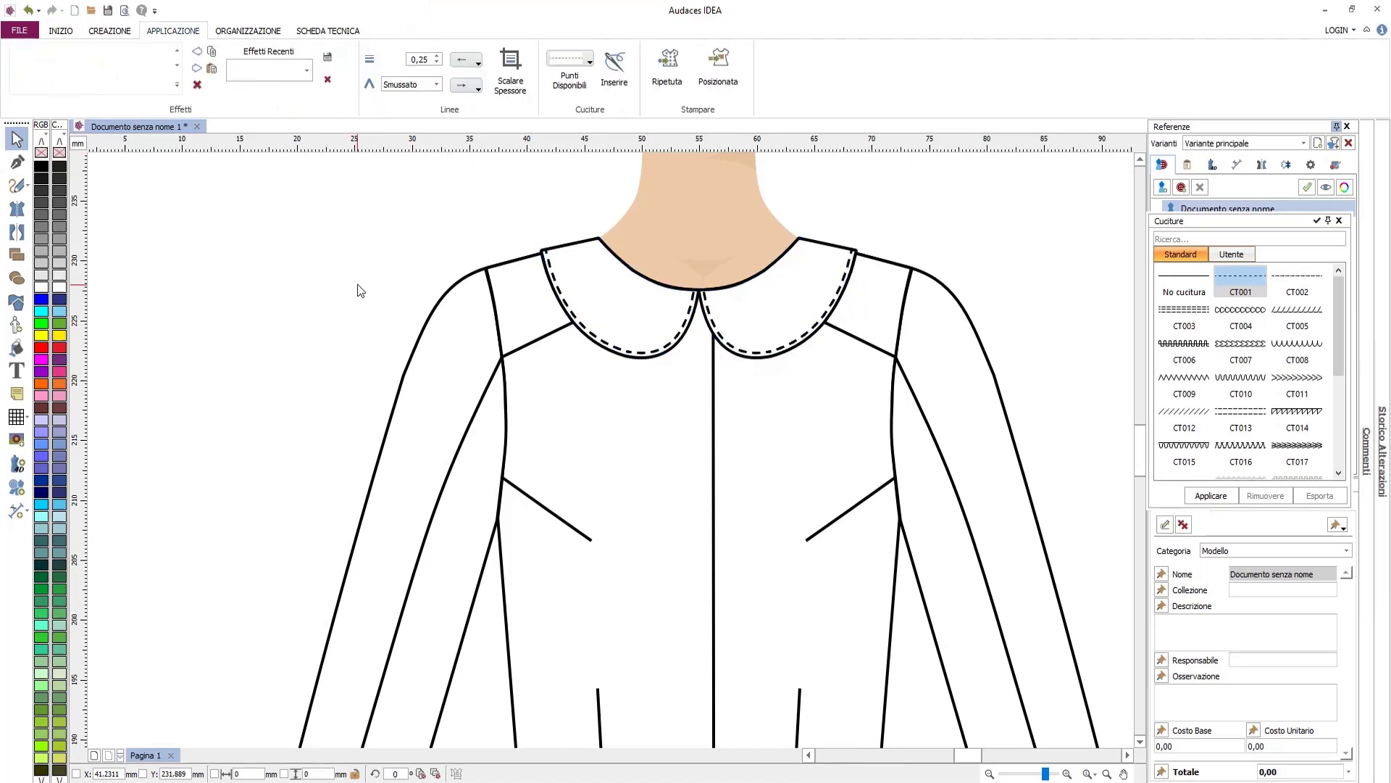
Copy the stitching effect from the outer edge of the collar
scroll(357, 285, "down", 2)
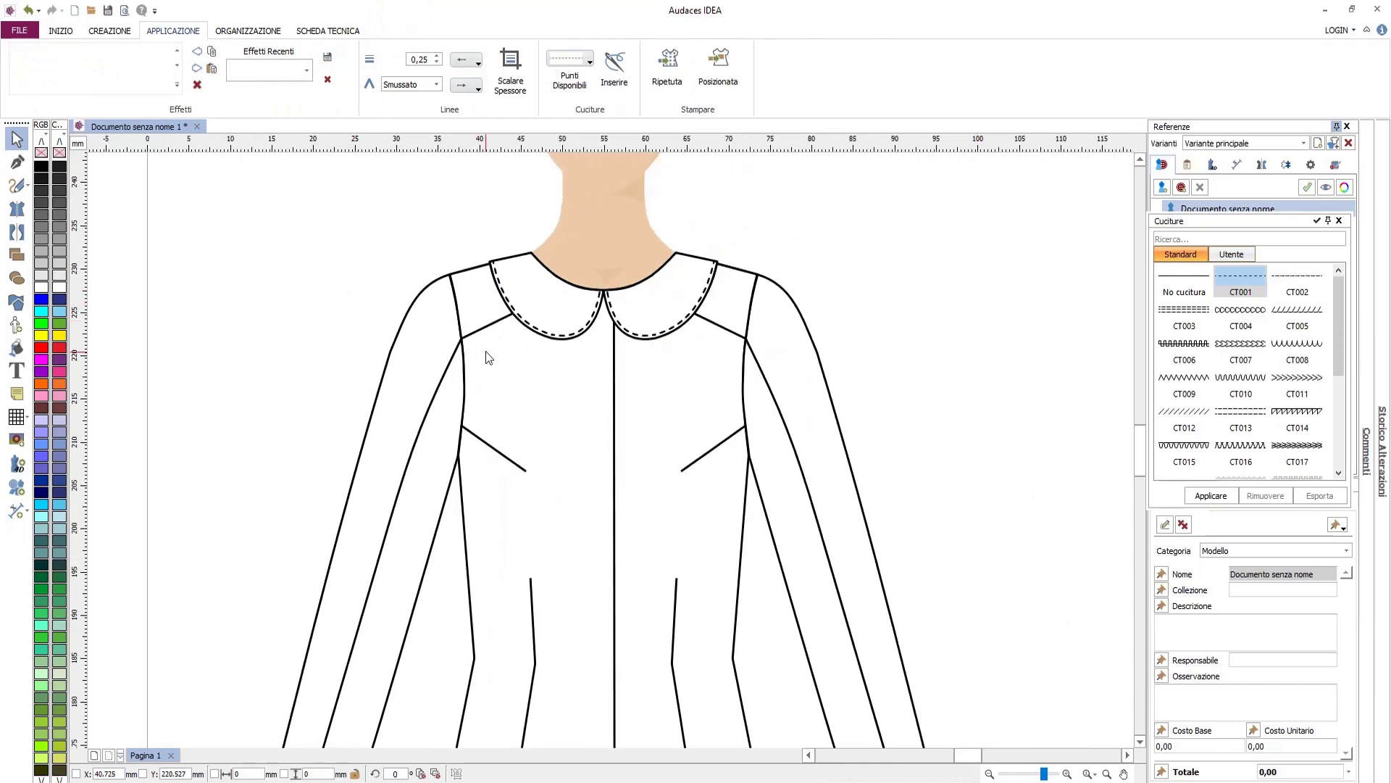
scroll(588, 439, "down", 1)
scroll(455, 384, "up", 4)
left_click(655, 286)
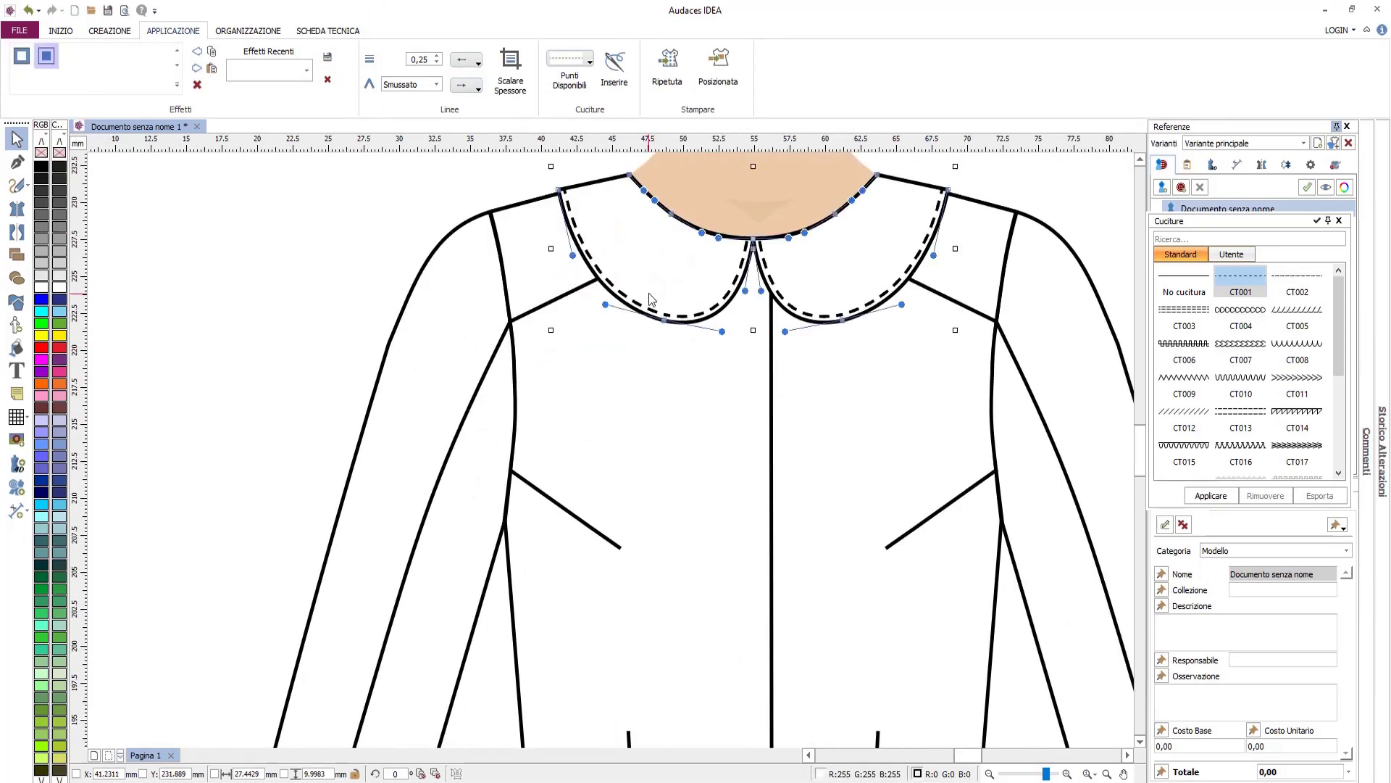
left_click(636, 314)
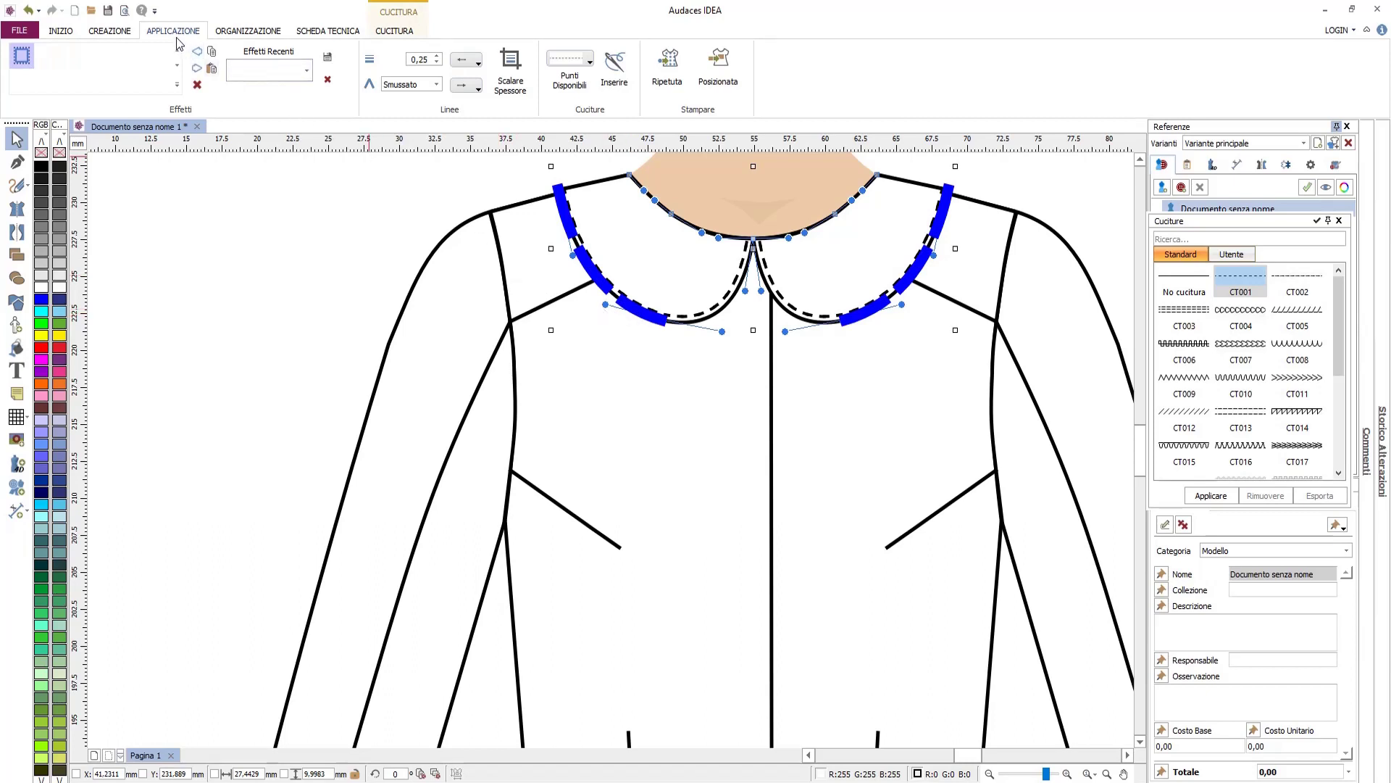
left_click(211, 55)
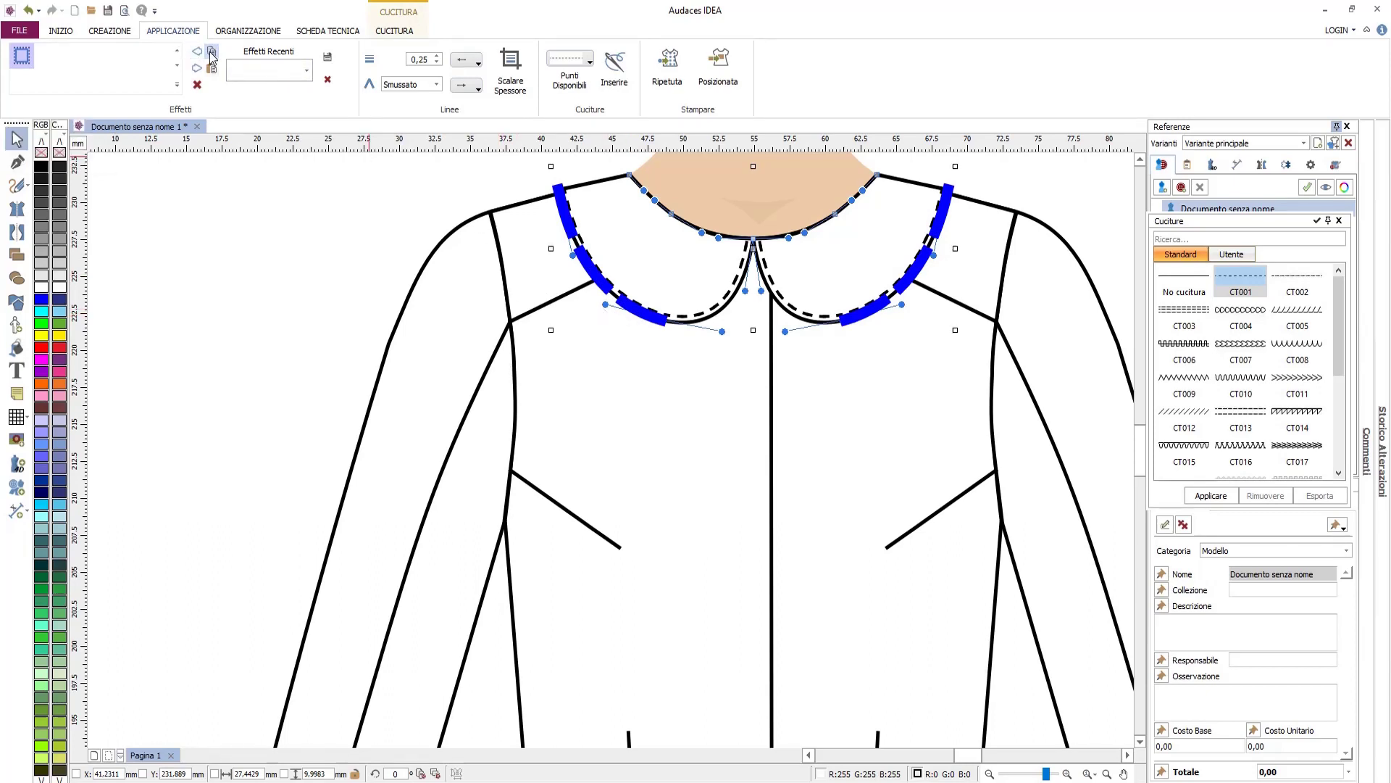
Paste the copied collar stitching onto the slanted lower edges of both shoulder yokes
left_click(560, 294)
scroll(560, 300, "up", 1)
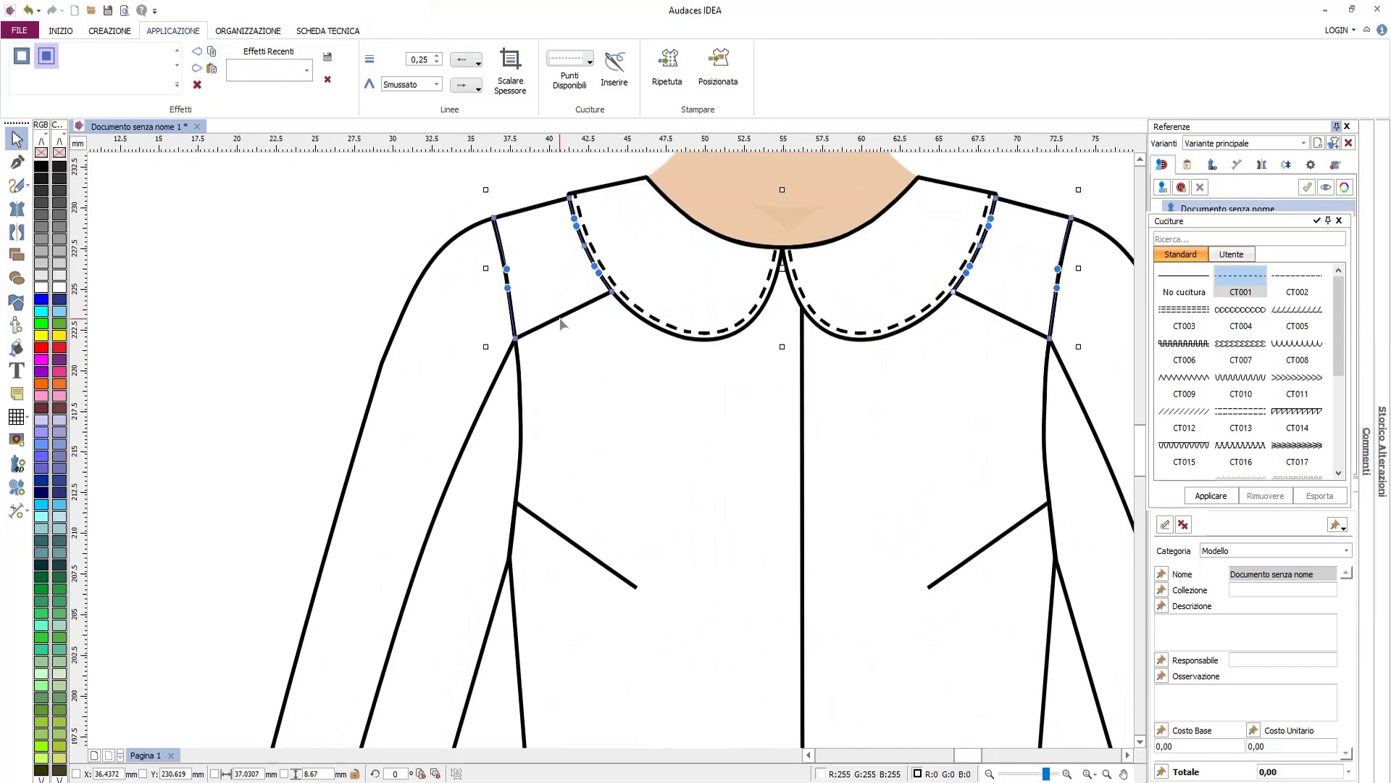
left_click(559, 318)
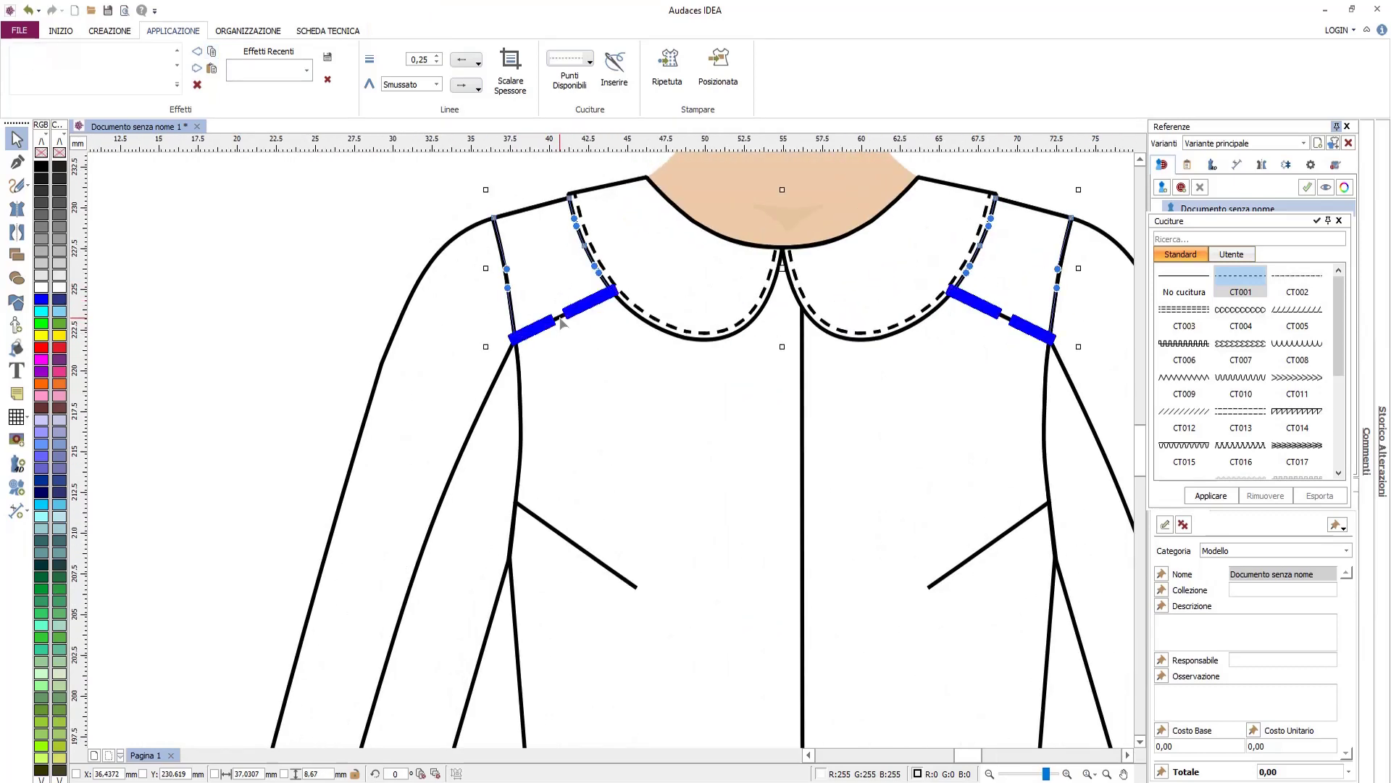
left_click(211, 68)
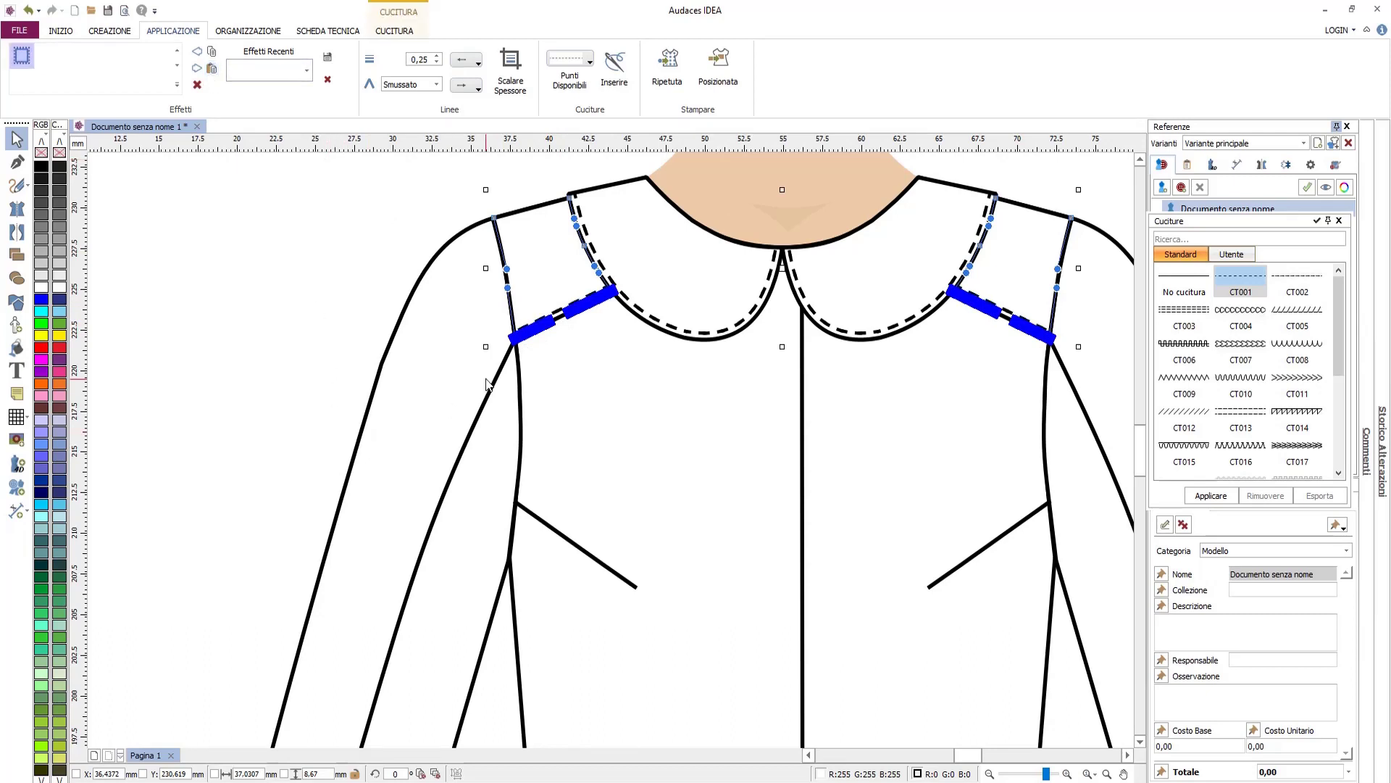
Paste the copied stitching onto the lengthwise seam lines of both sleeves
left_click(480, 411)
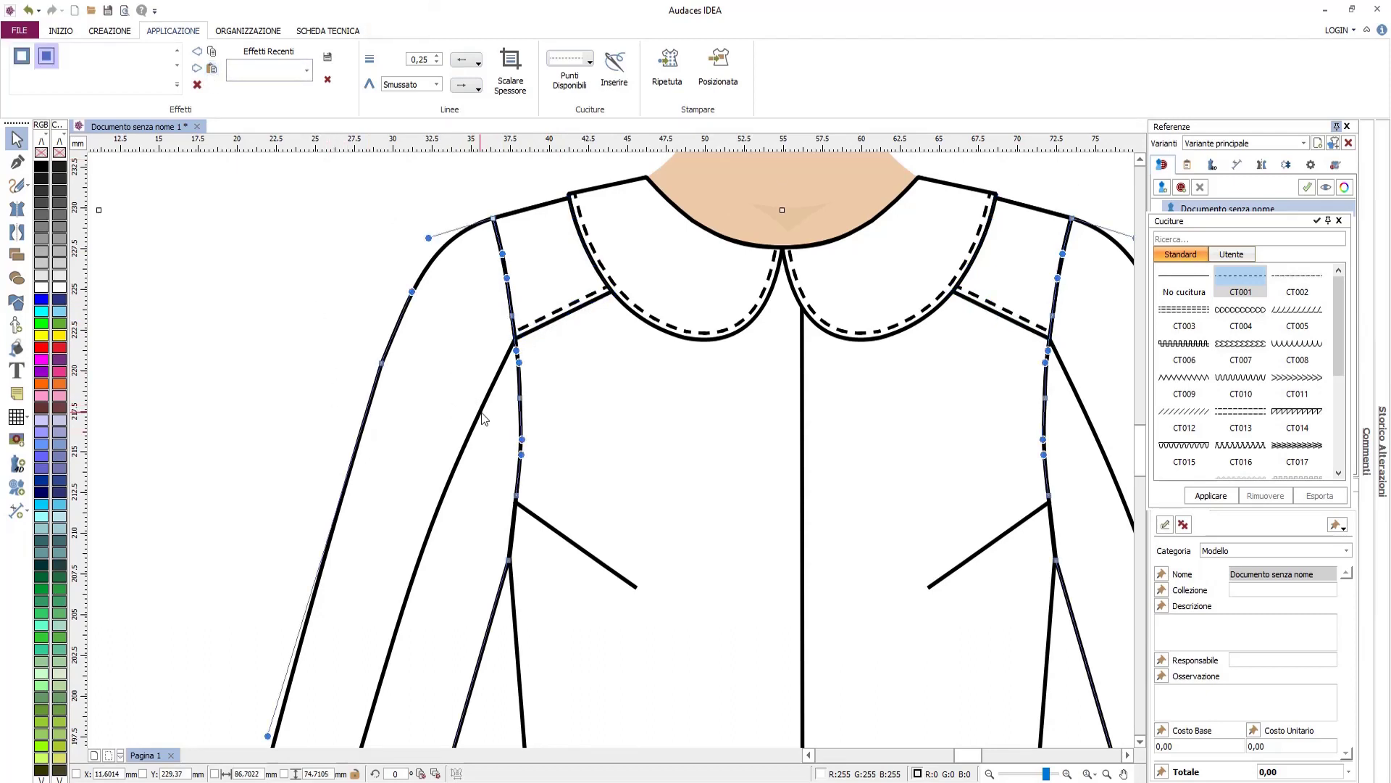
left_click(484, 417)
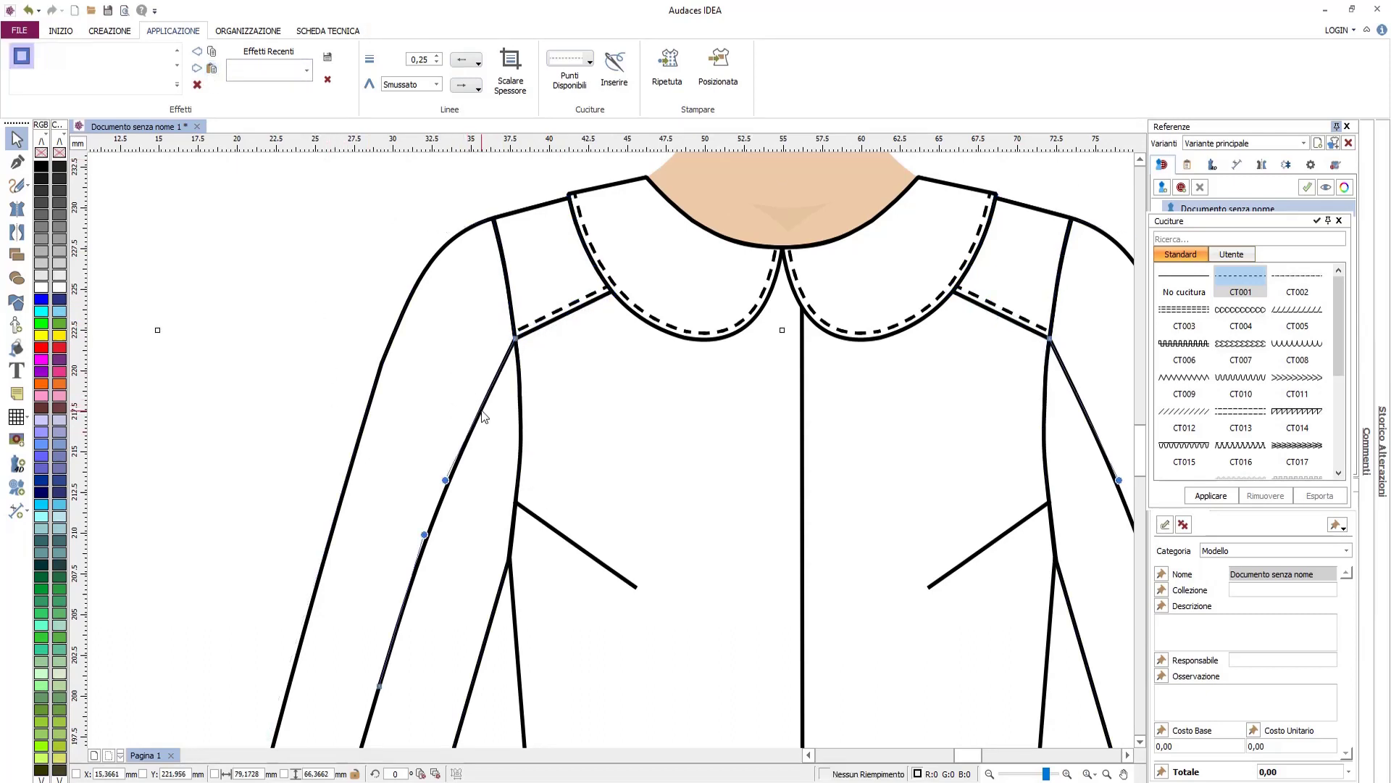
left_click(211, 68)
Add the copied stitching to the upper and lower edges of both cuffs
scroll(474, 481, "down", 3)
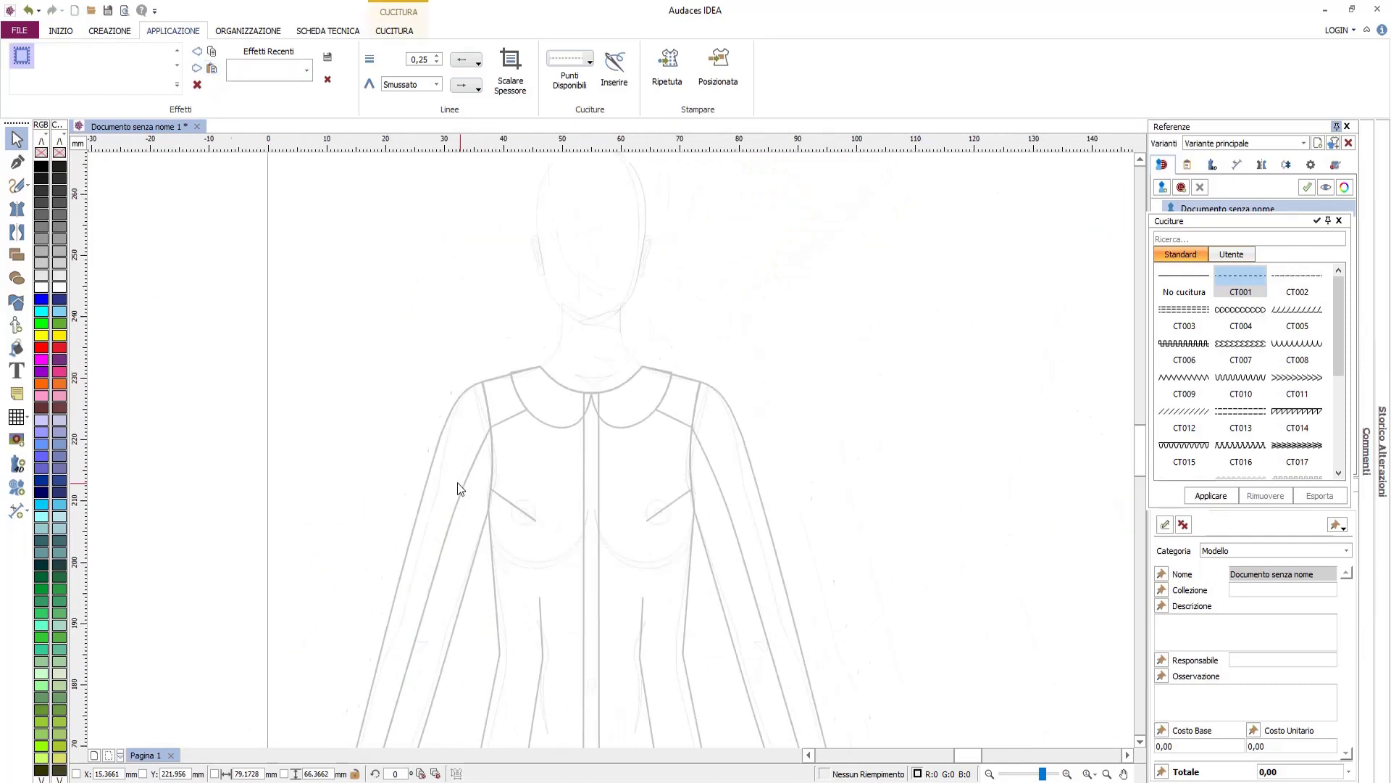
scroll(453, 487, "up", 4)
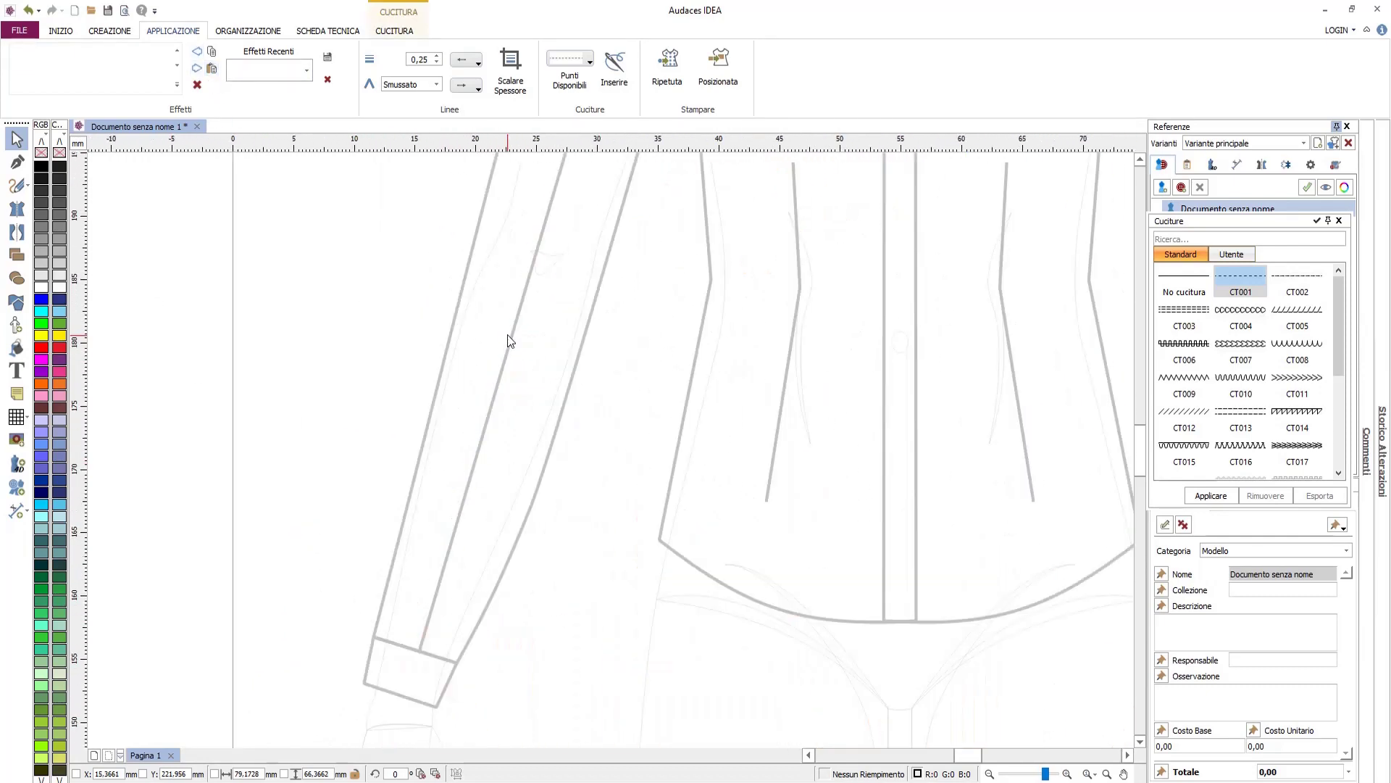
scroll(505, 364, "down", 3)
scroll(794, 536, "up", 3)
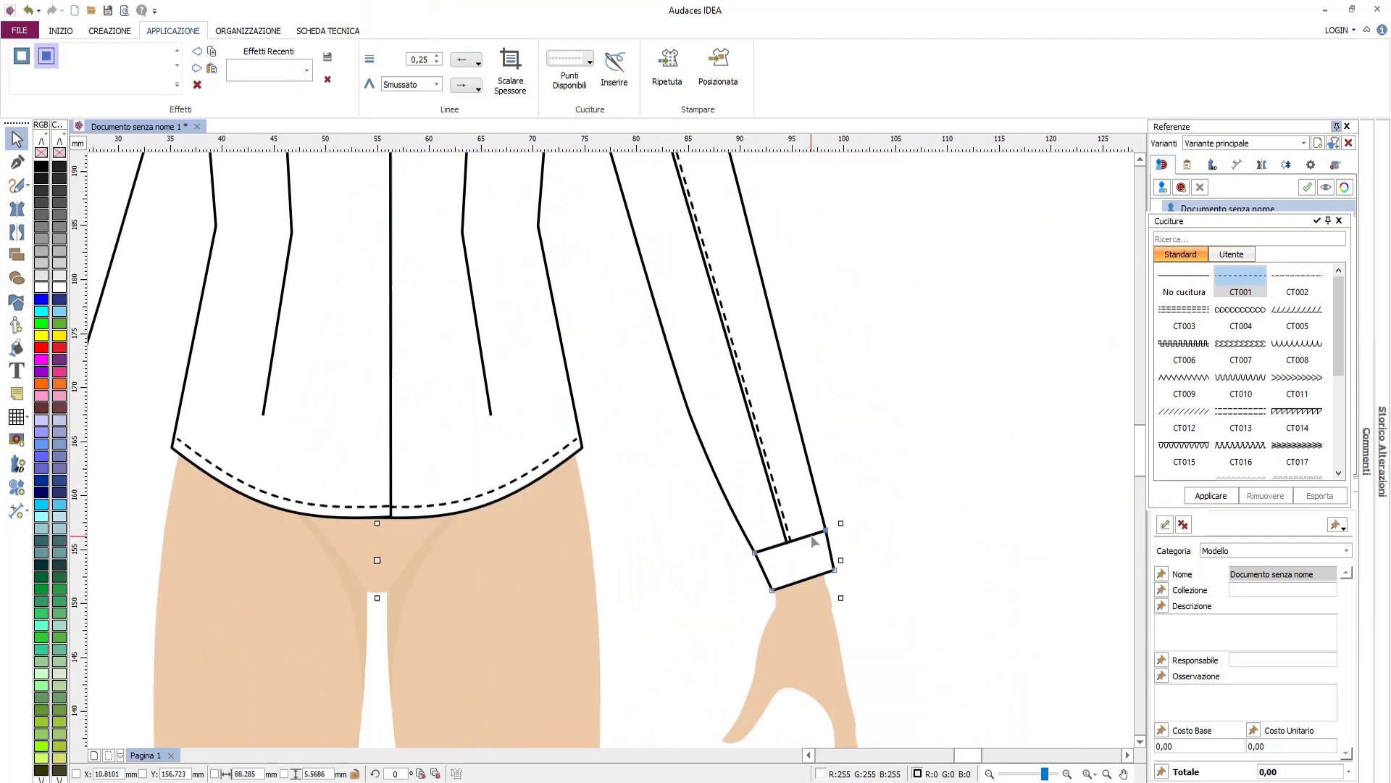
left_click(813, 578, "shift")
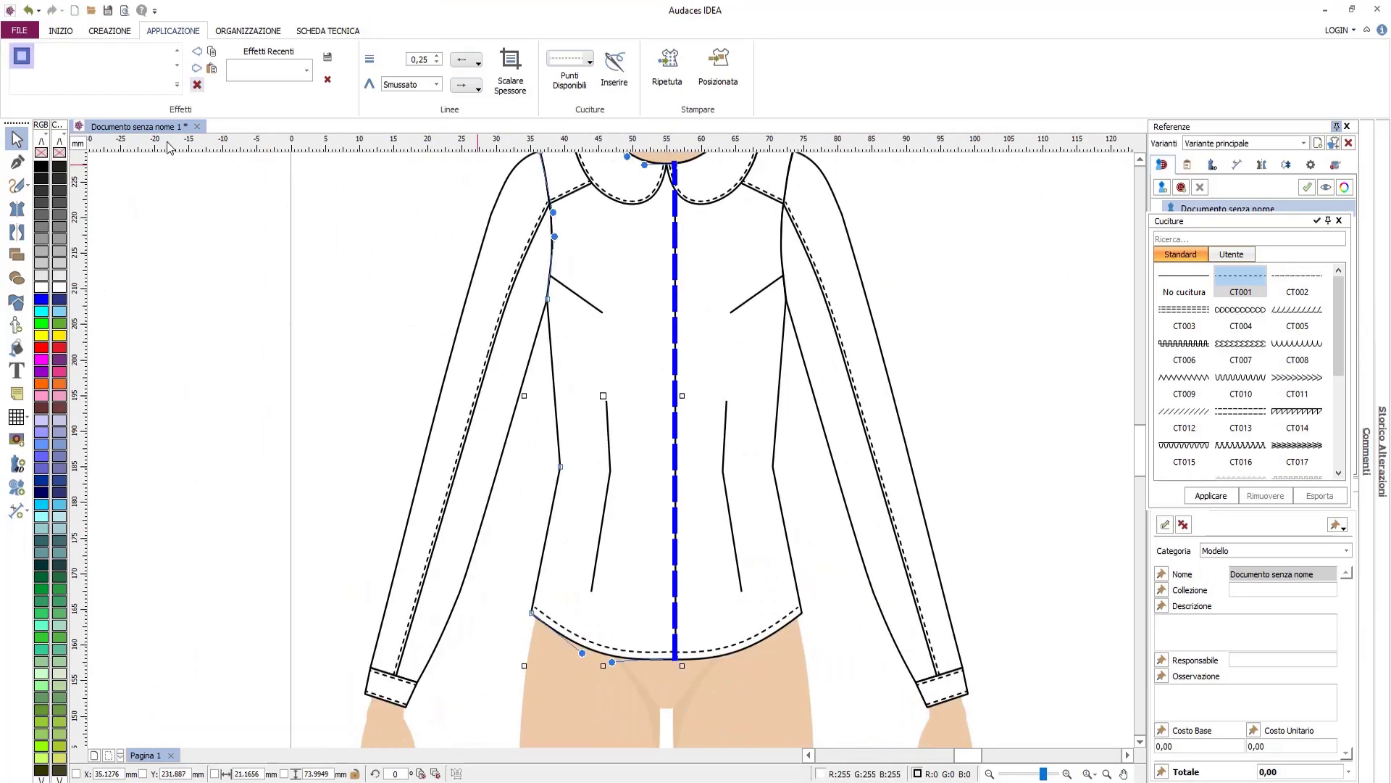
Apply the CT013 double stitch to the centre front line, widen it to span the placket, and close the stitch library
left_click(1240, 417)
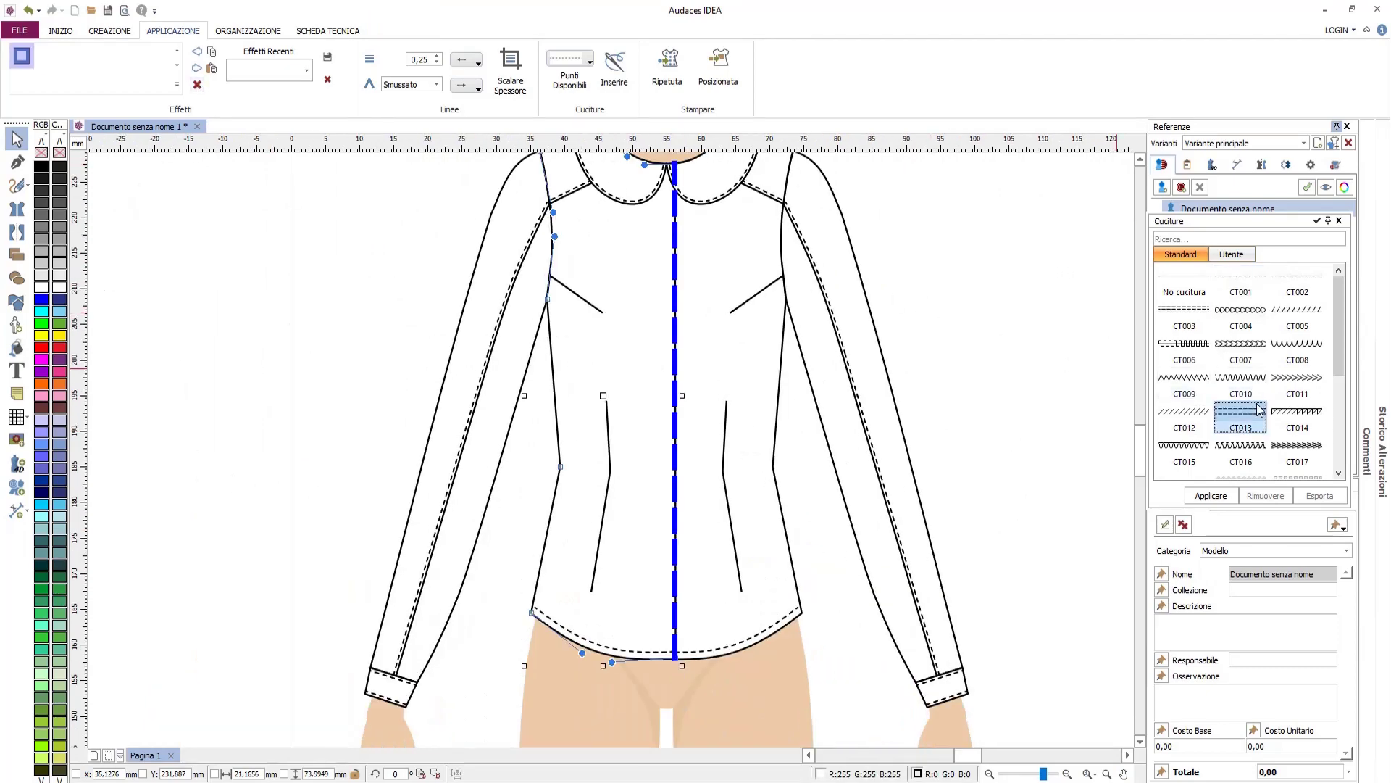
left_click(1225, 497)
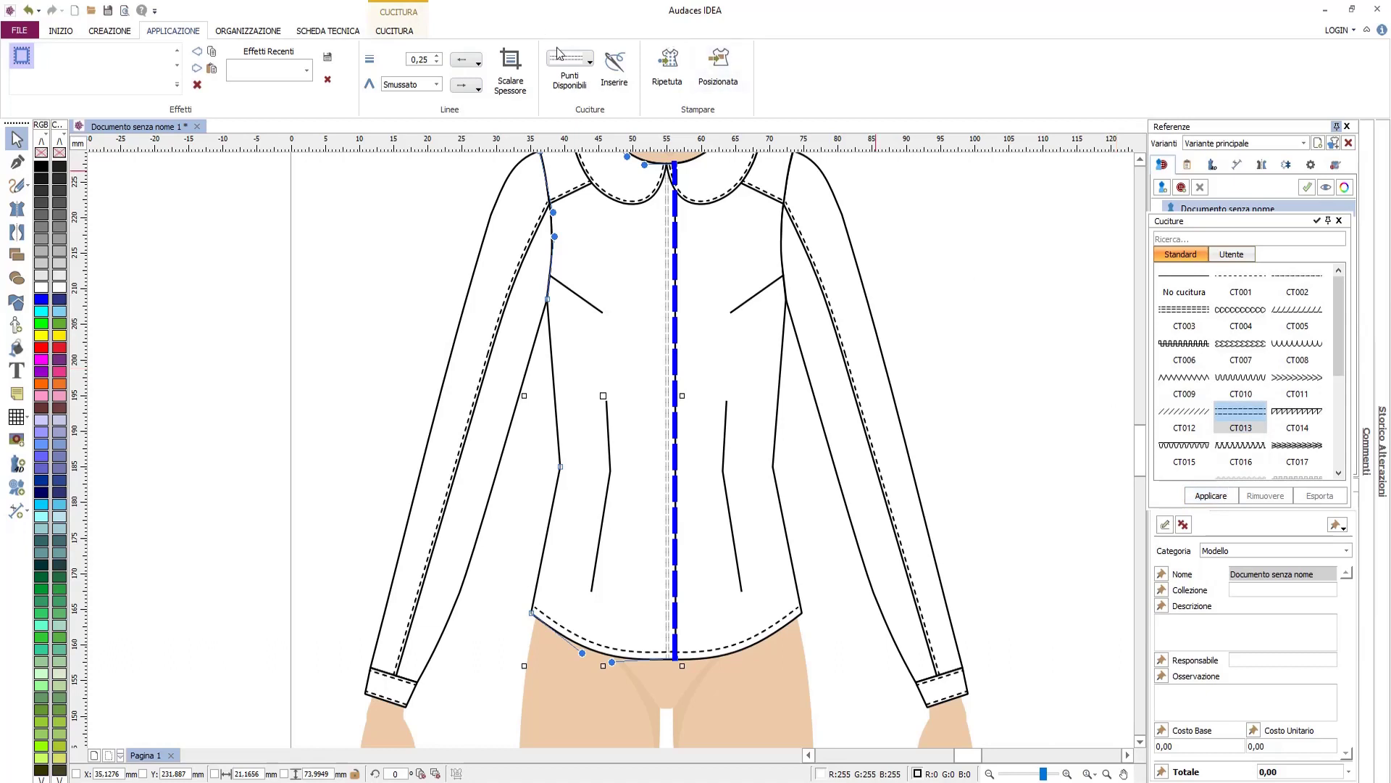
left_click(394, 31)
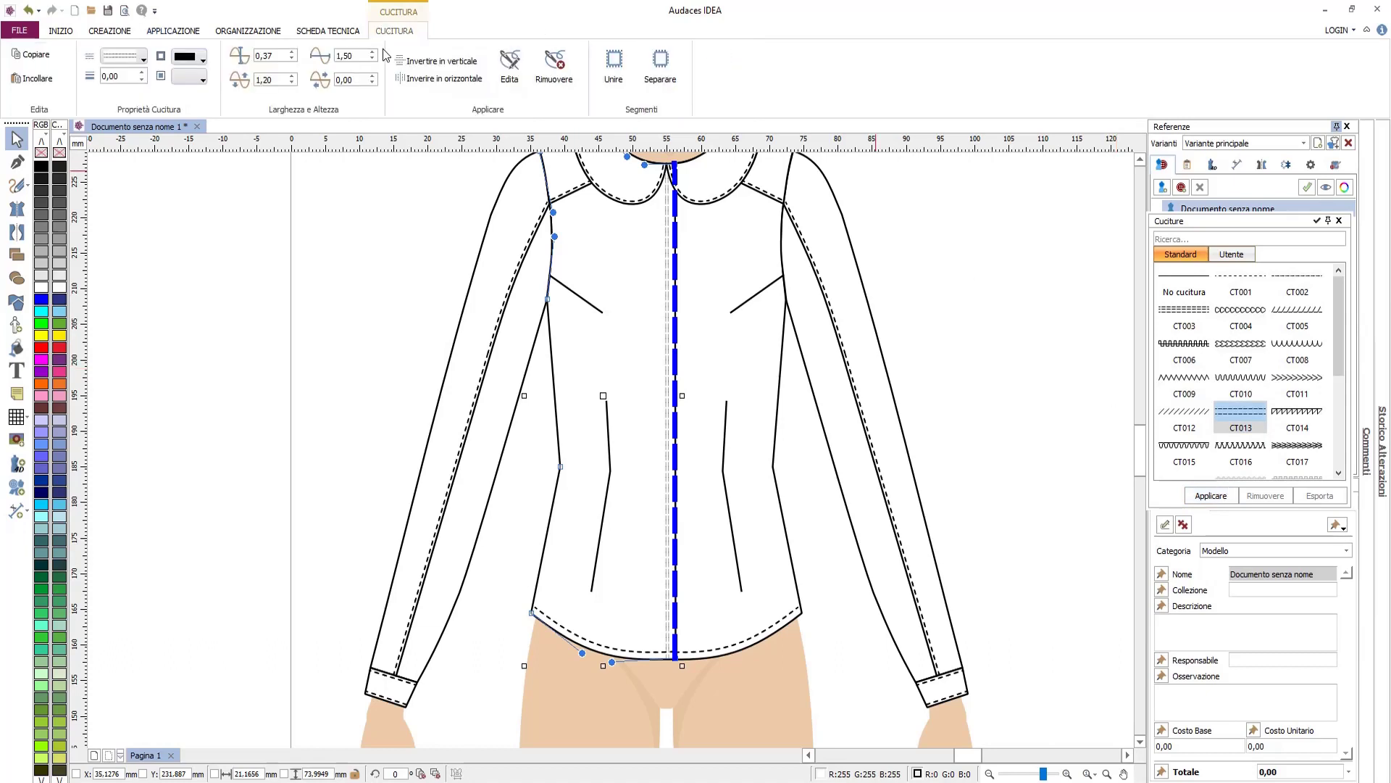
left_click(293, 53)
left_click(293, 53)
left_click(293, 52)
left_click(293, 53)
left_click(294, 53)
left_click(293, 53)
left_click(293, 53)
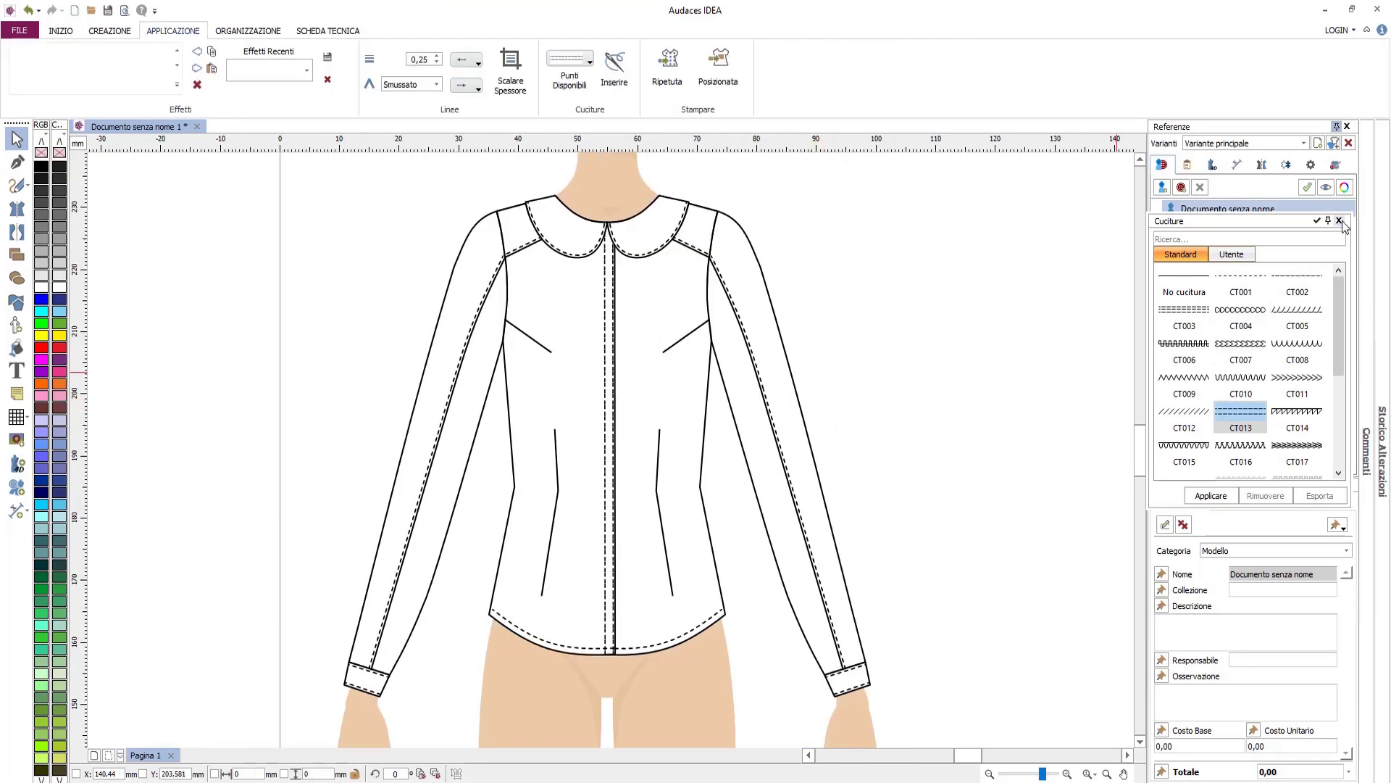
left_click(1340, 221)
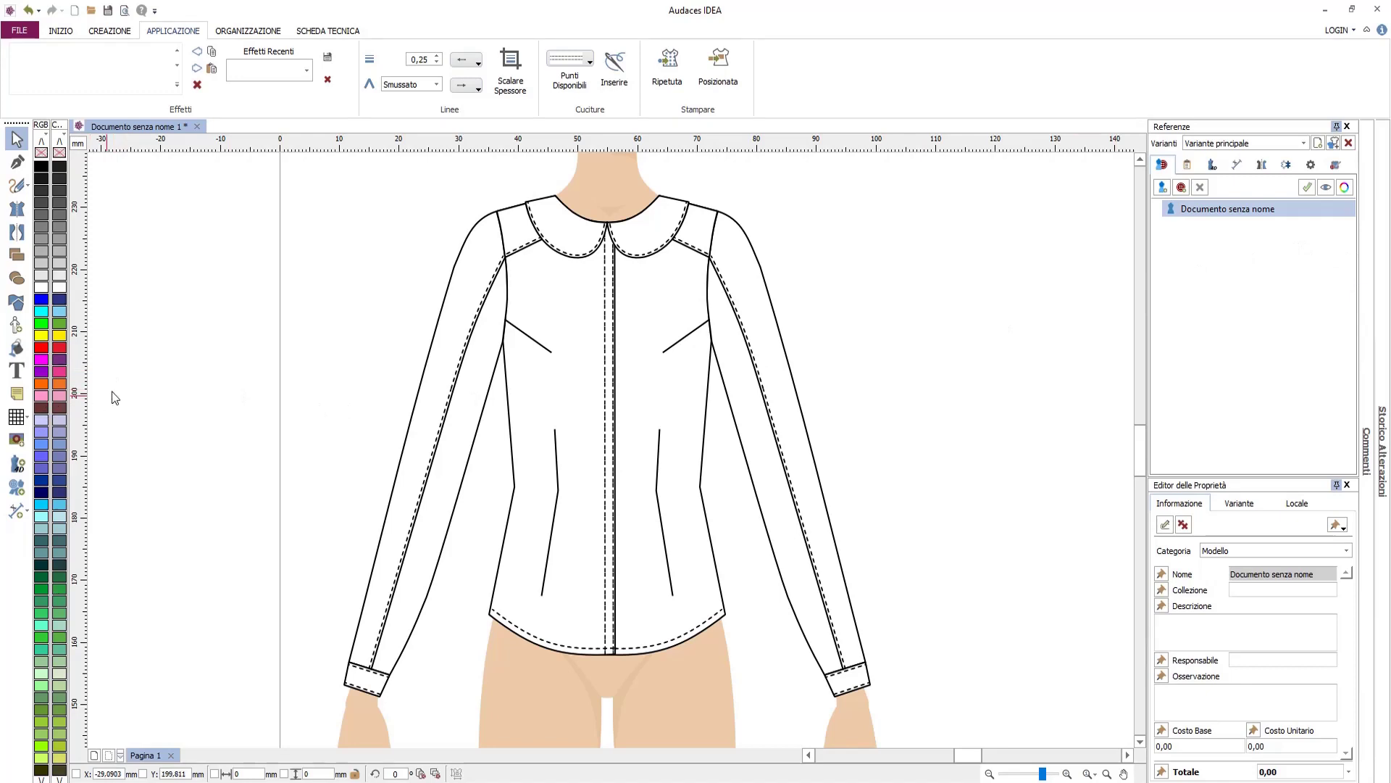
Open the custom shapes library and try placing the FP029 button shape on the bodice beside the placket
left_click(15, 303)
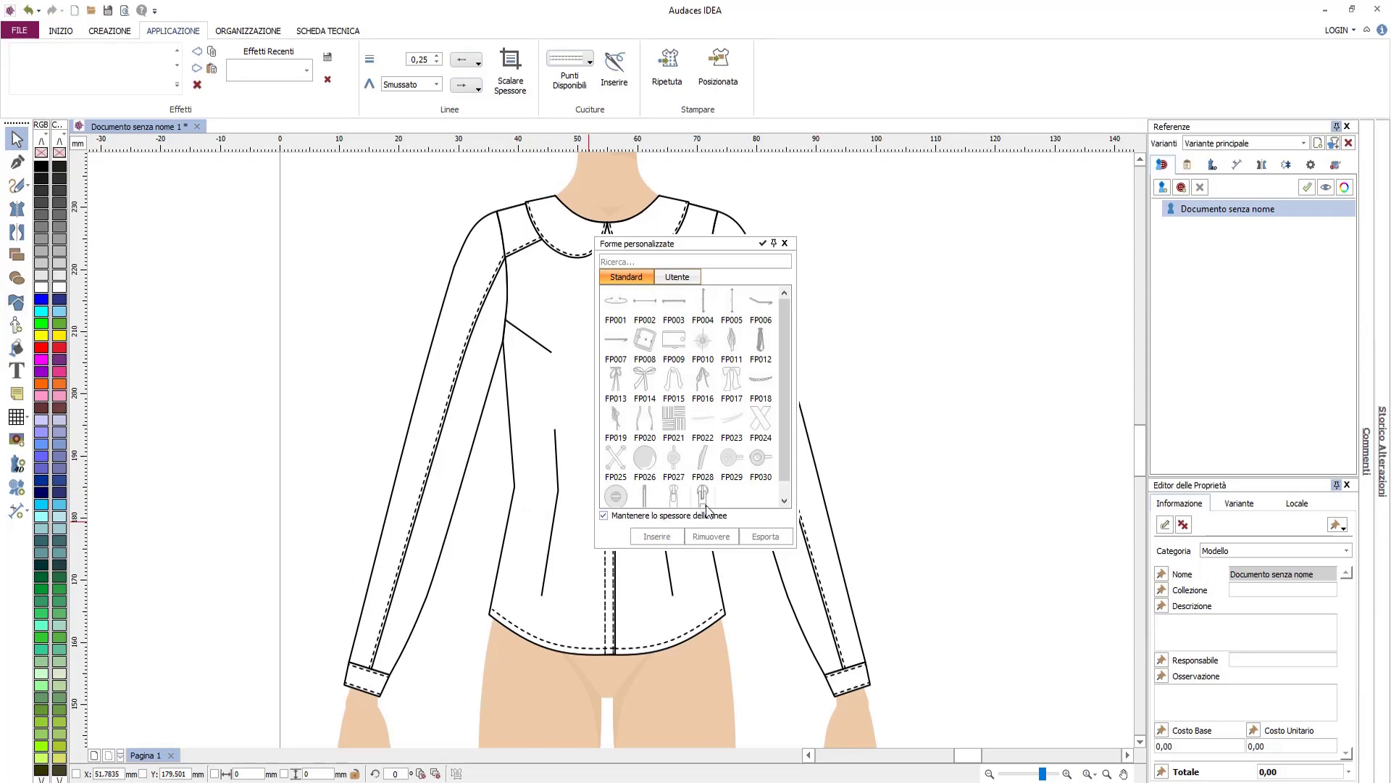
left_click(731, 464)
left_click(656, 537)
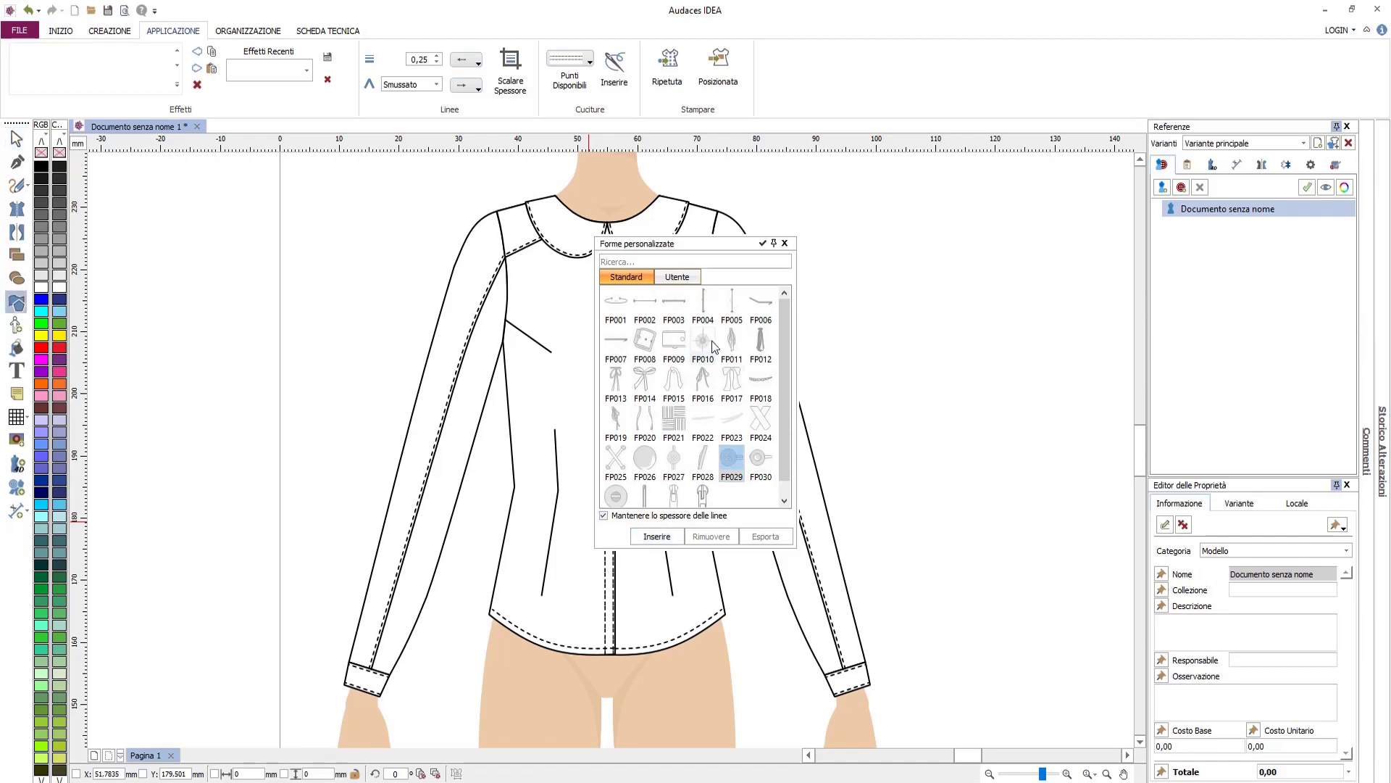
left_click_drag(701, 250, 1015, 321)
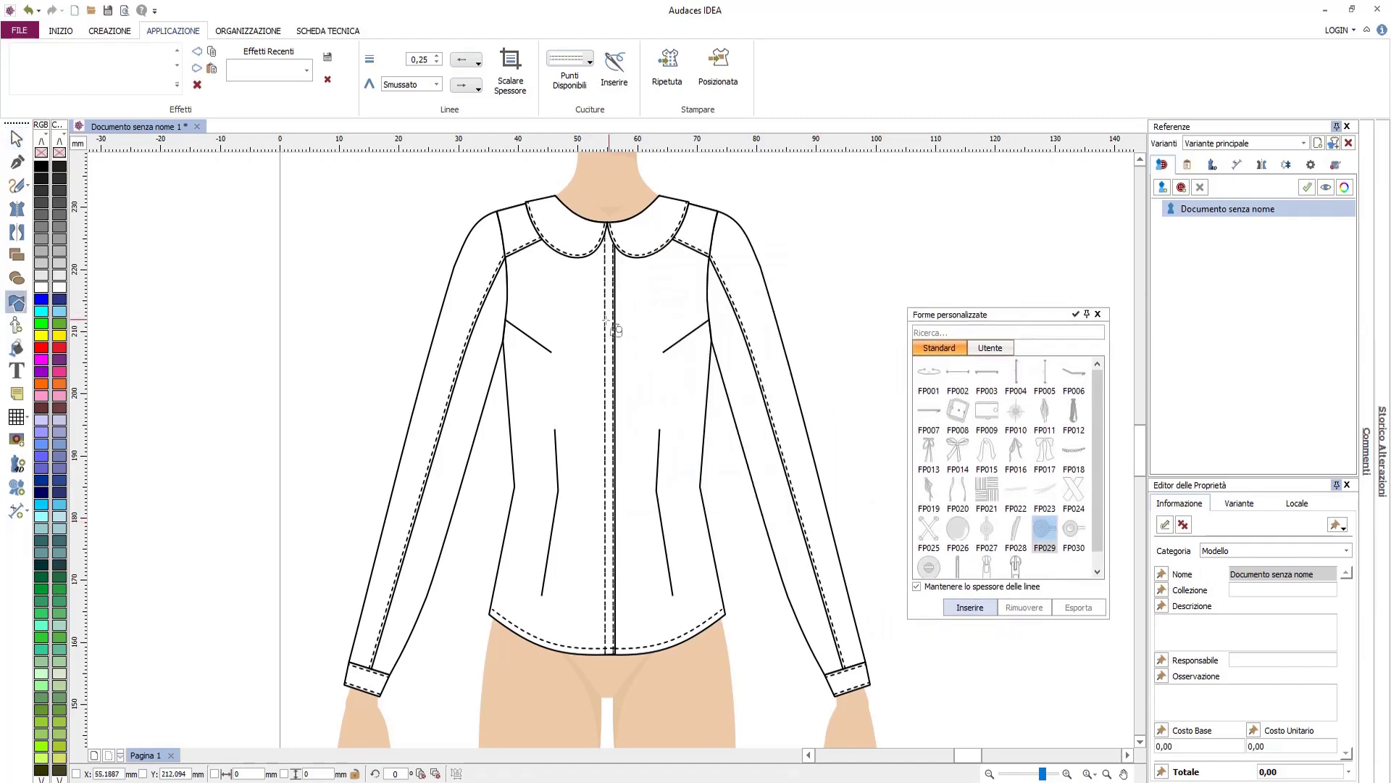
left_click(572, 298)
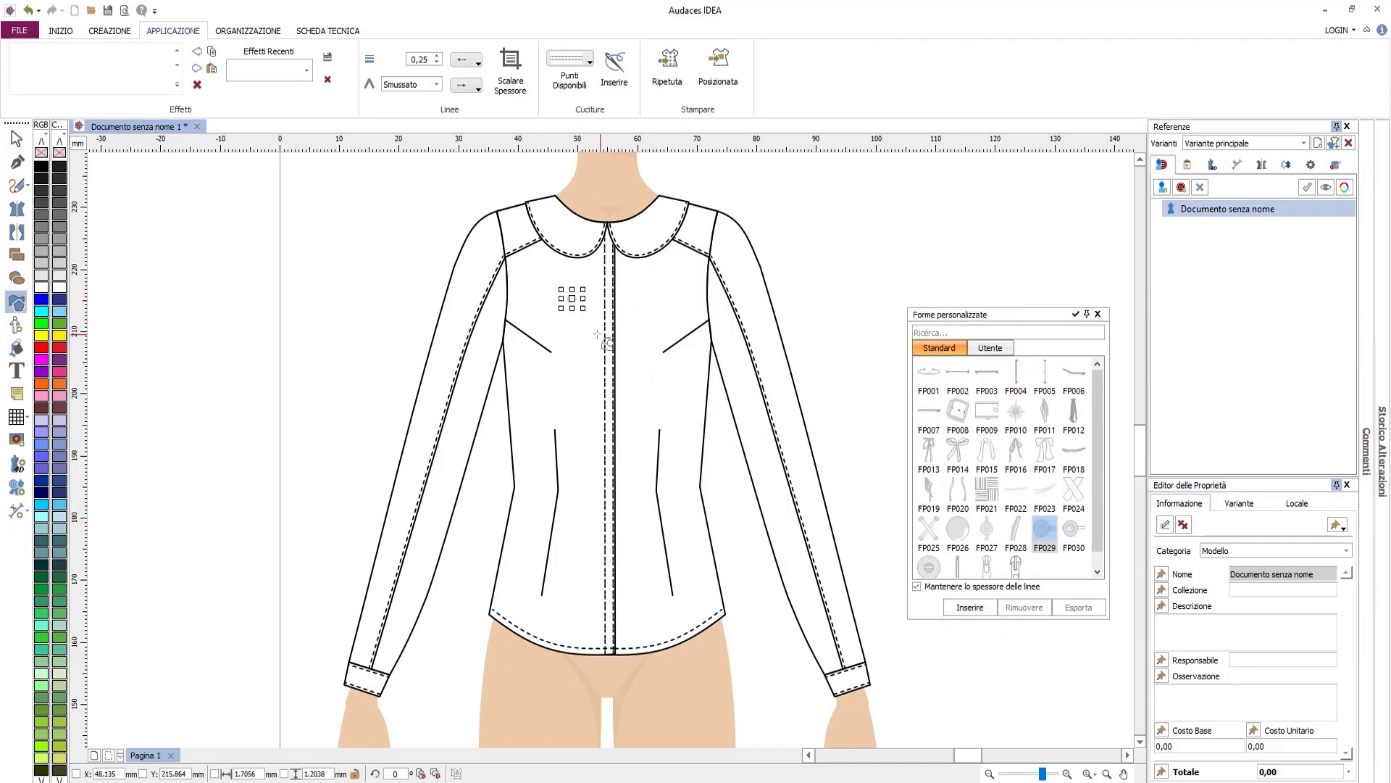
Insert the FP027 button shape beside the placket below the collar, about 1.8 by 3.4 mm
scroll(592, 335, "up", 3)
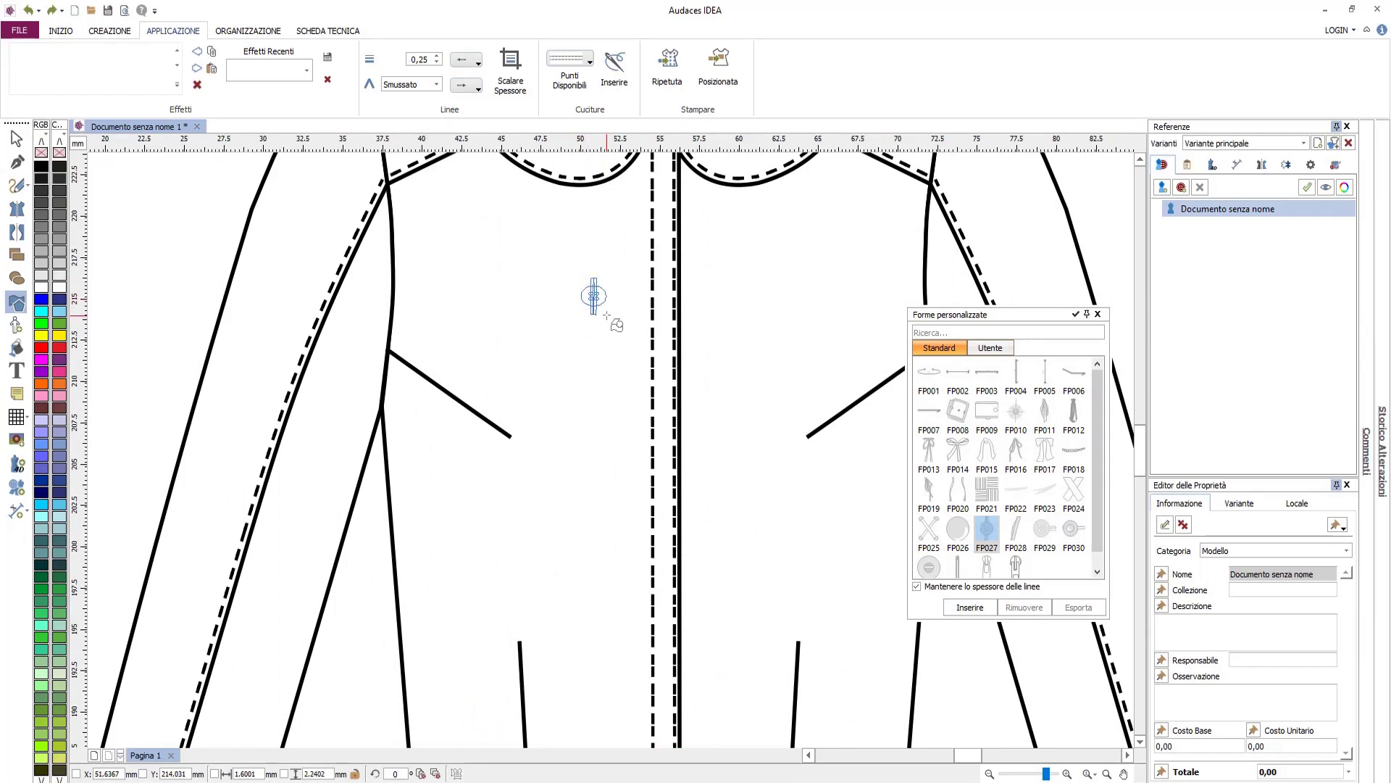
left_click_drag(604, 310, 621, 364)
left_click(550, 365)
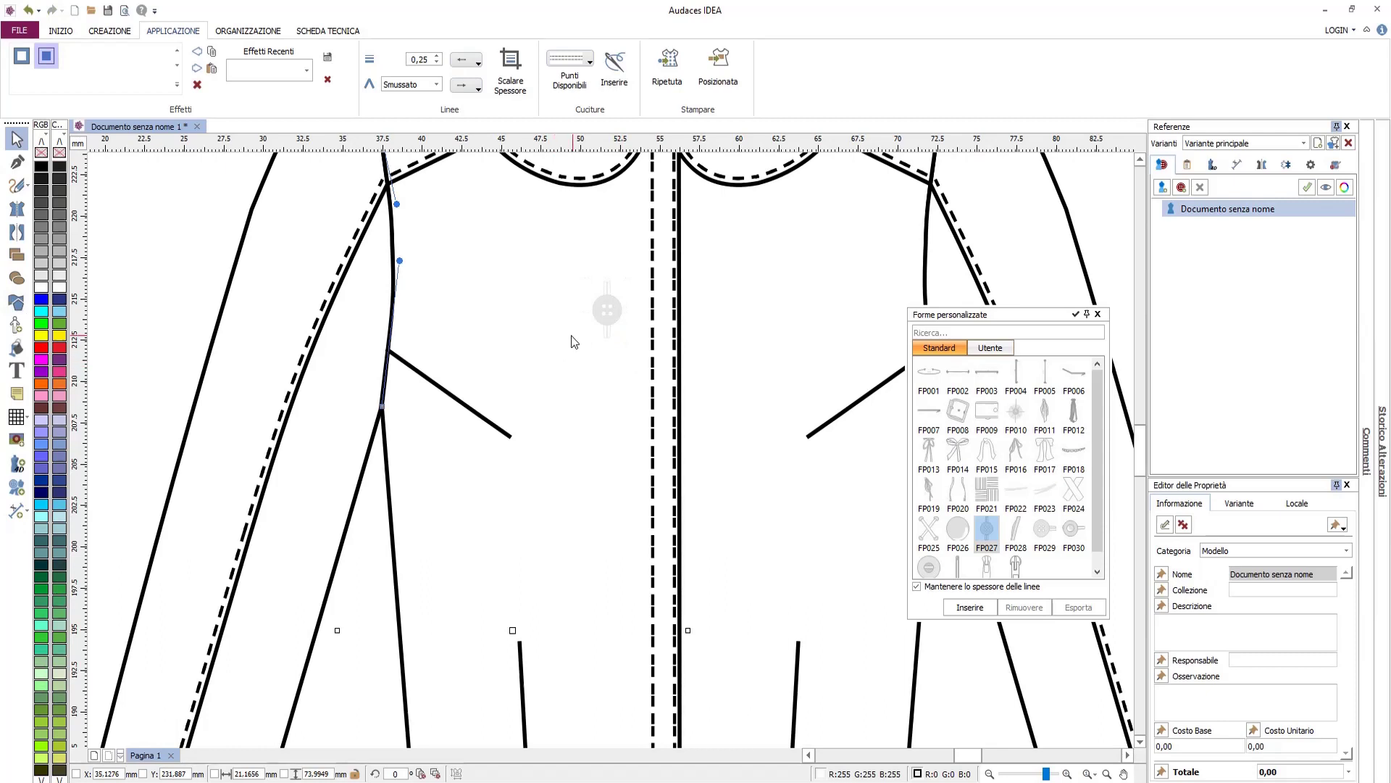
left_click(602, 314)
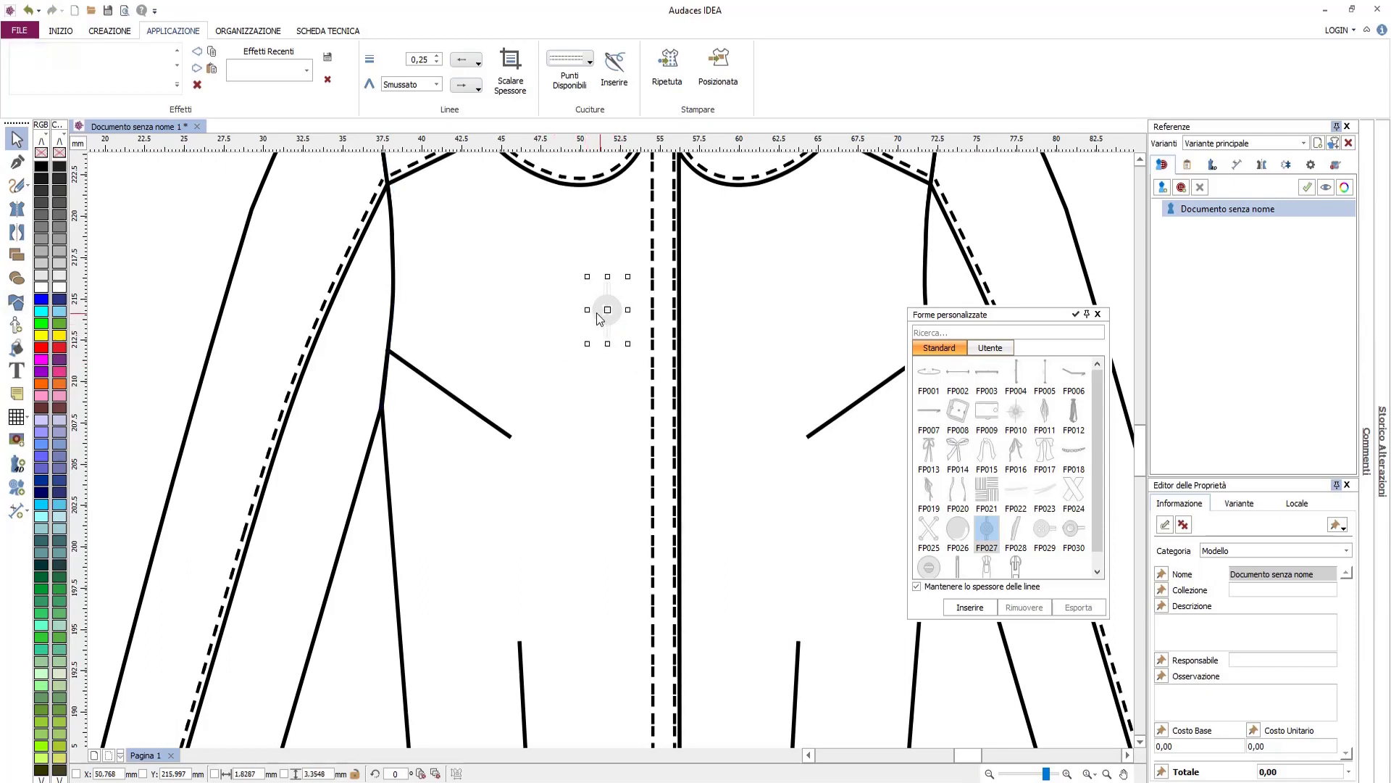
left_click(63, 181)
scroll(638, 318, "down", 2)
left_click_drag(705, 342, 686, 374)
Copy the FP027 button and distribute its copies roughly along the placket below the collar, each about 1.1 by 2.1 mm
right_click(604, 347)
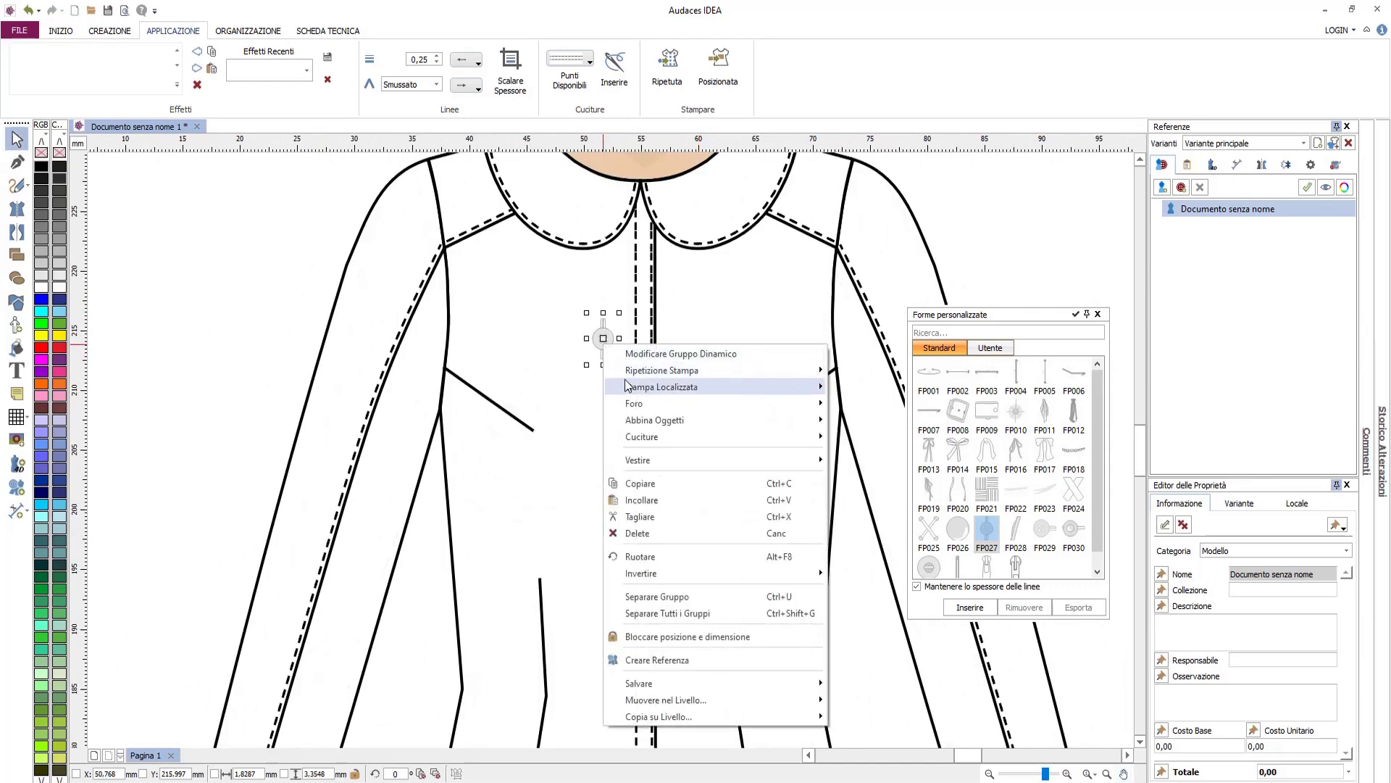
left_click(640, 483)
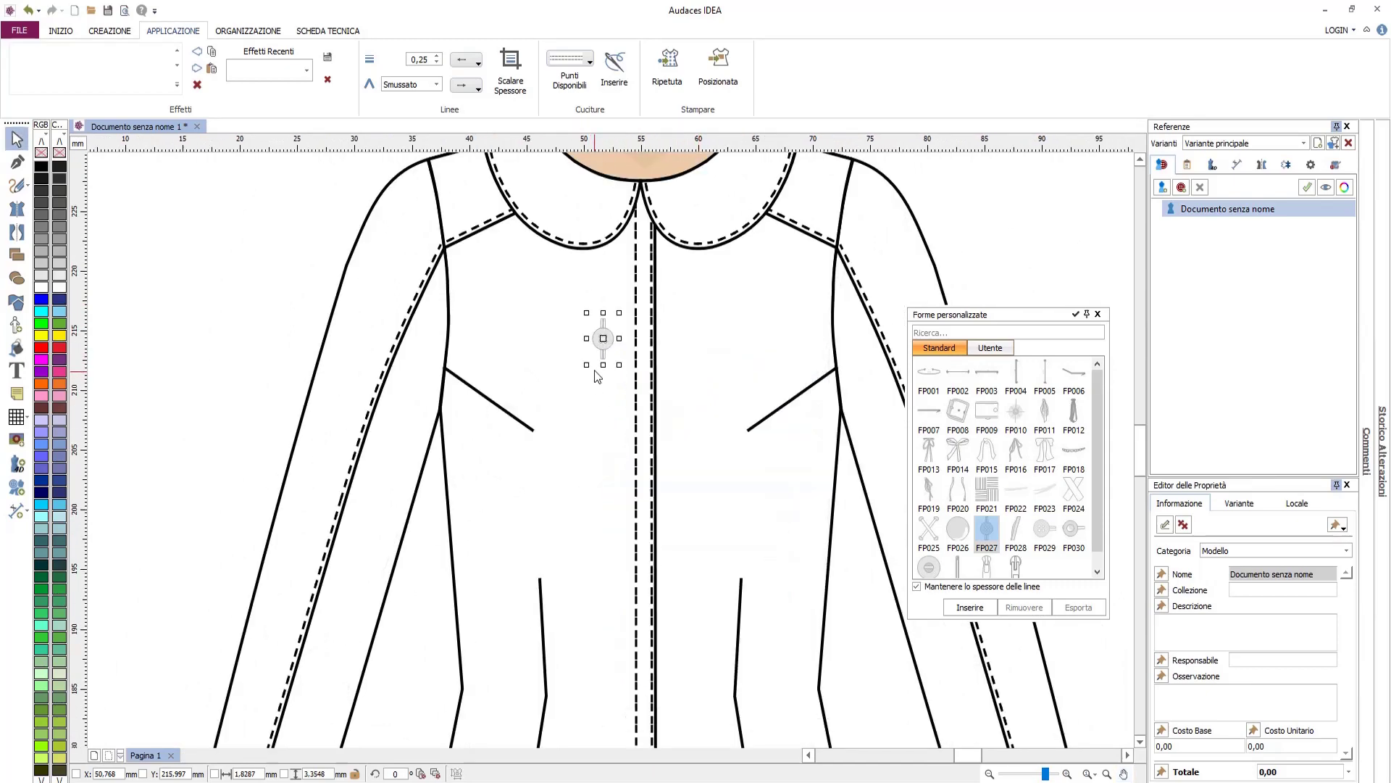
right_click(586, 323)
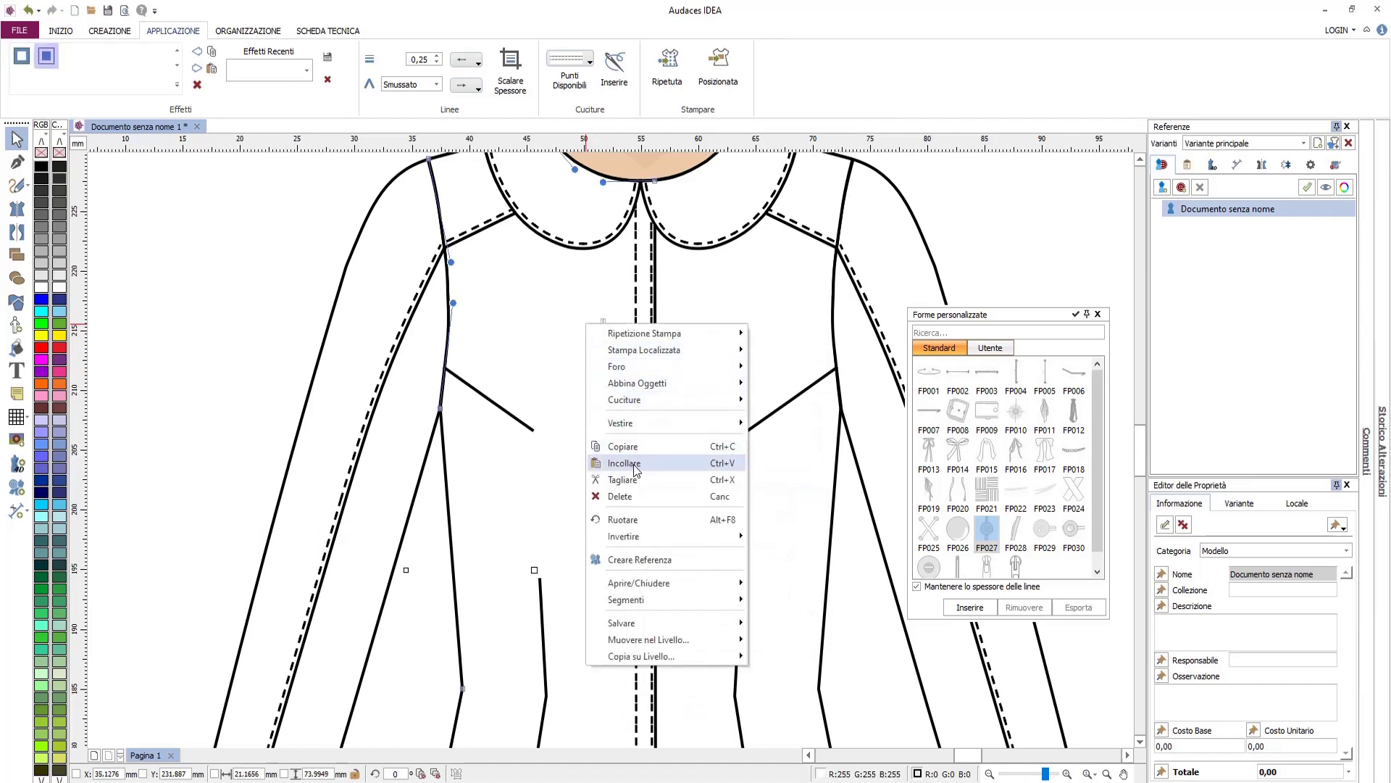
left_click(635, 464)
right_click(597, 332)
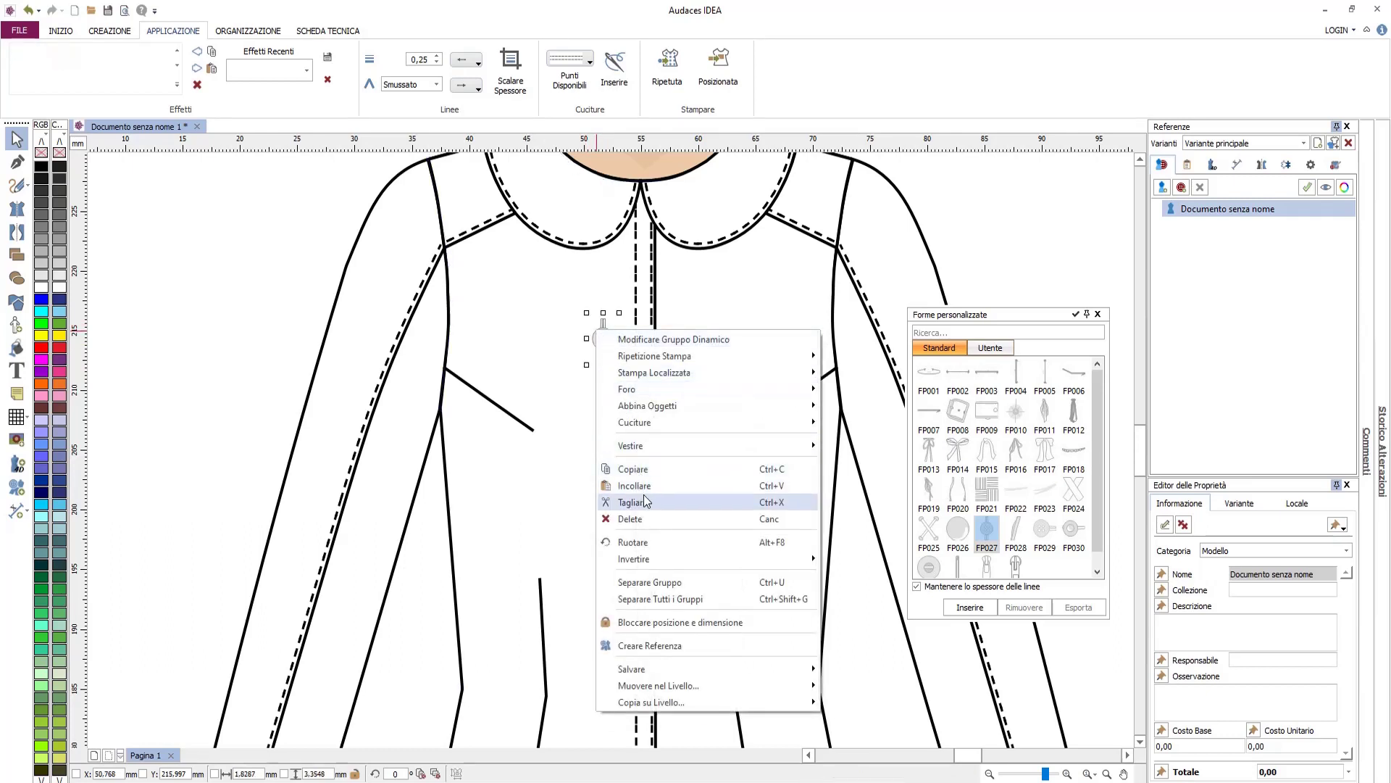
left_click(637, 502)
right_click(603, 344)
key("Escape")
left_click_drag(607, 348, 628, 307)
scroll(647, 253, "up", 2)
left_click_drag(659, 356, 634, 304)
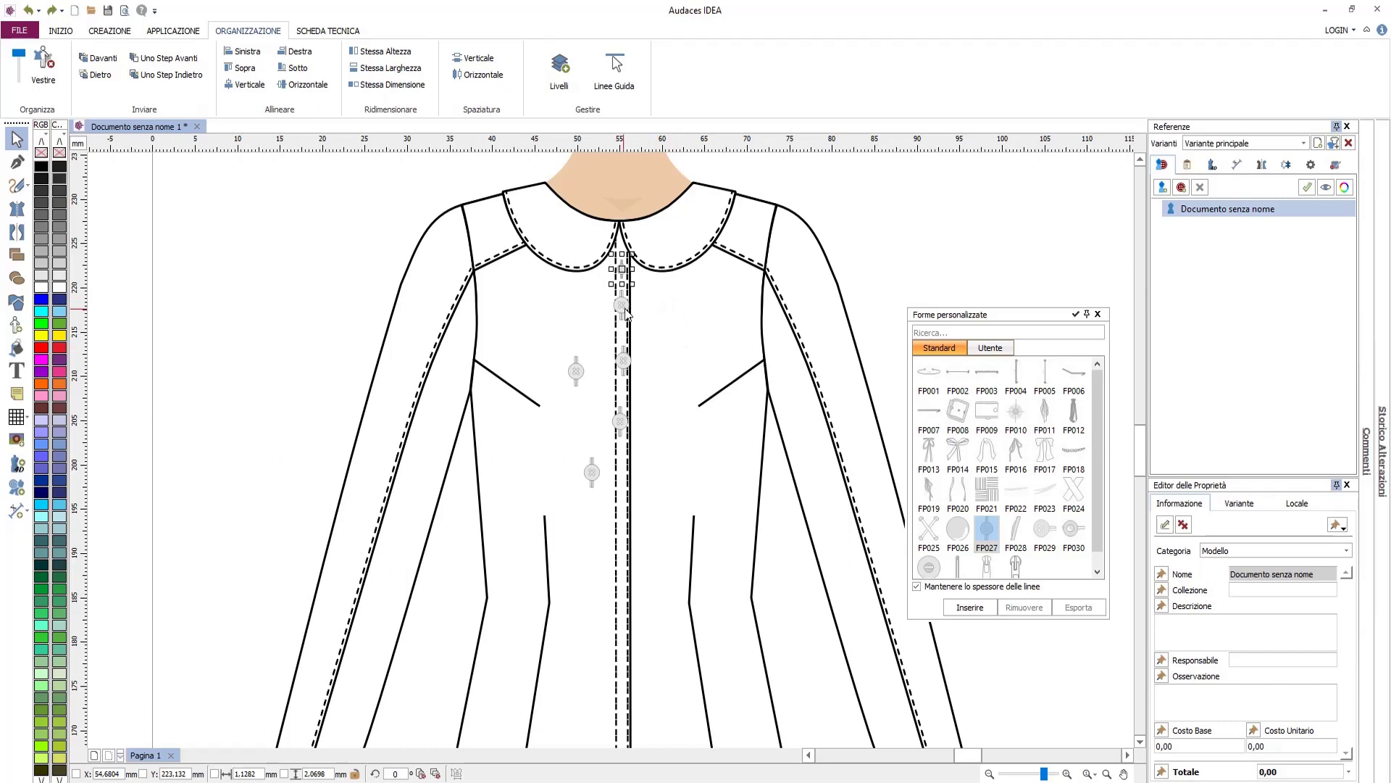
Match the dimensions of the buttons placed on and beside the upper placket
left_click(623, 309, "shift")
left_click(626, 360, "shift")
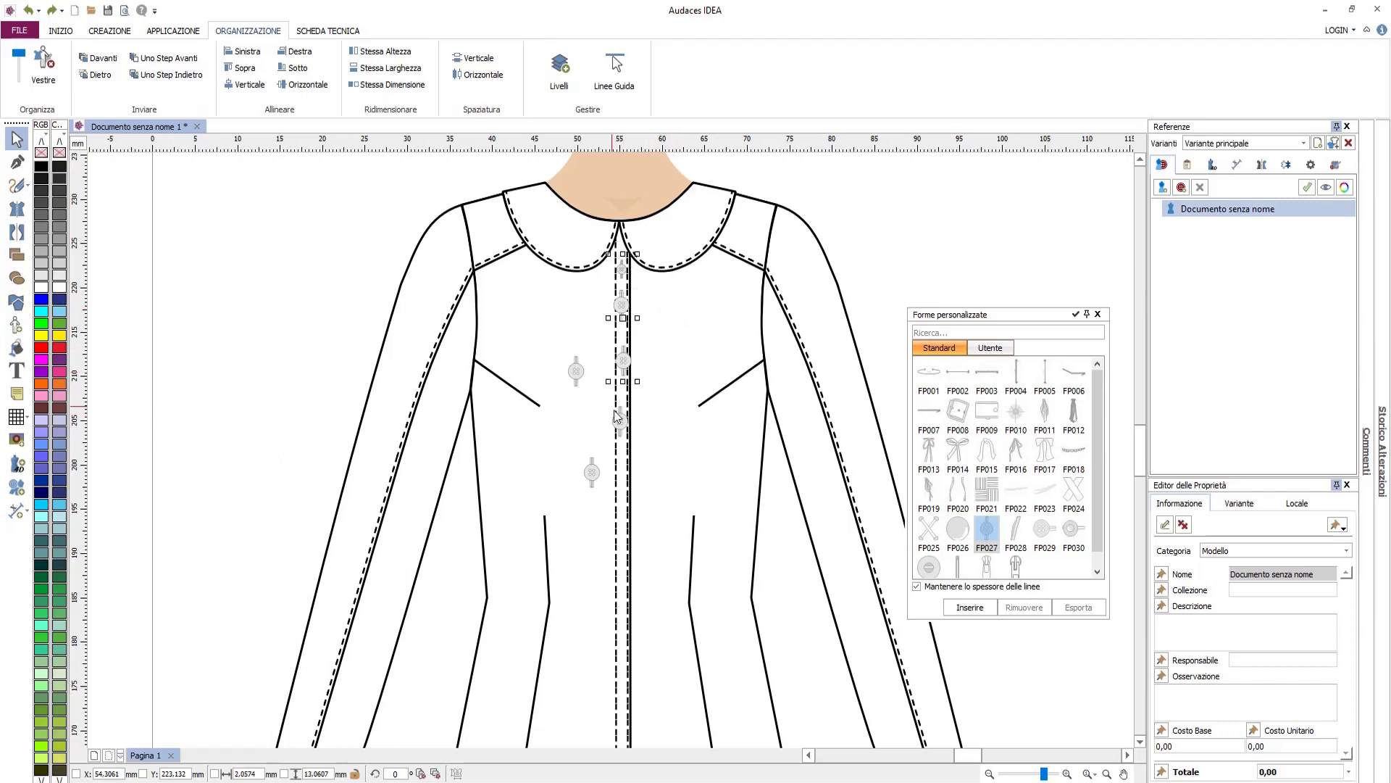
left_click(588, 473, "shift")
left_click(581, 373, "shift")
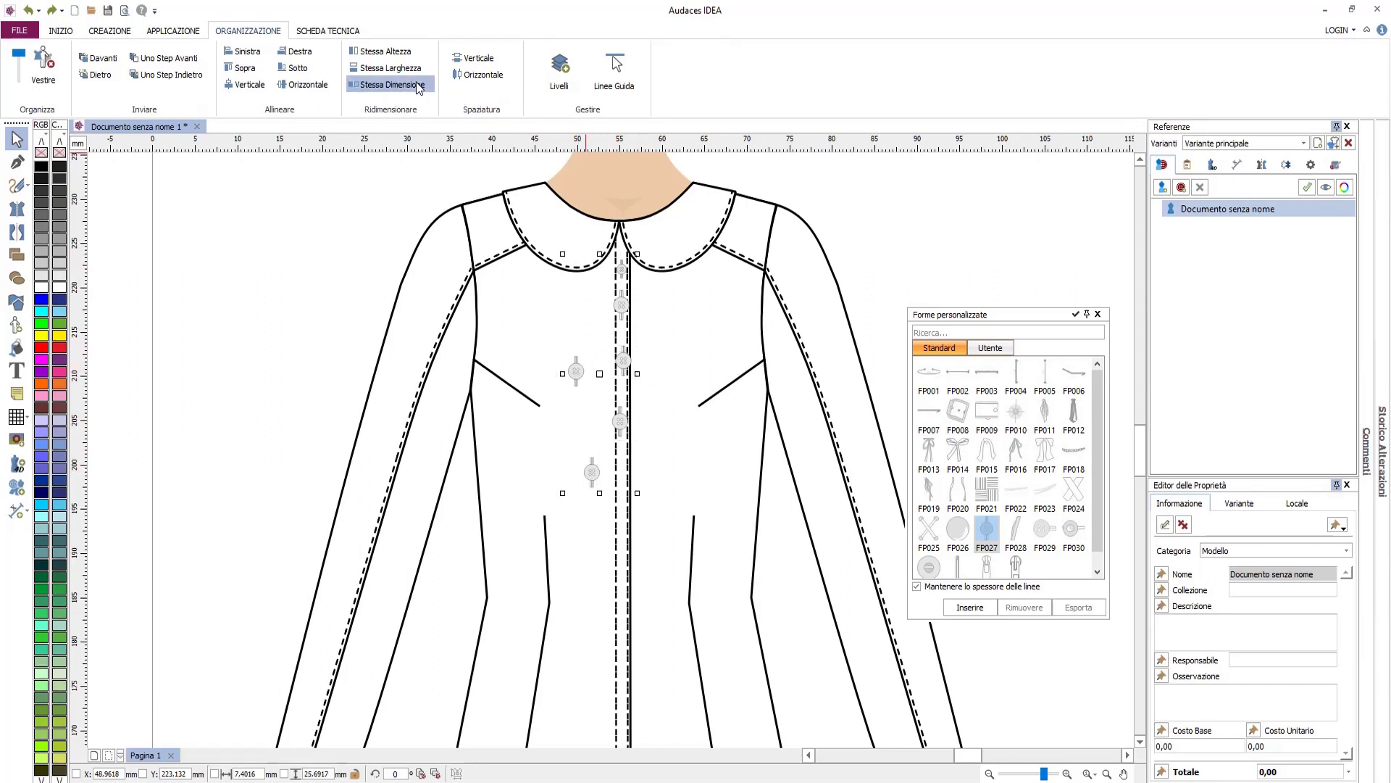
left_click(391, 85)
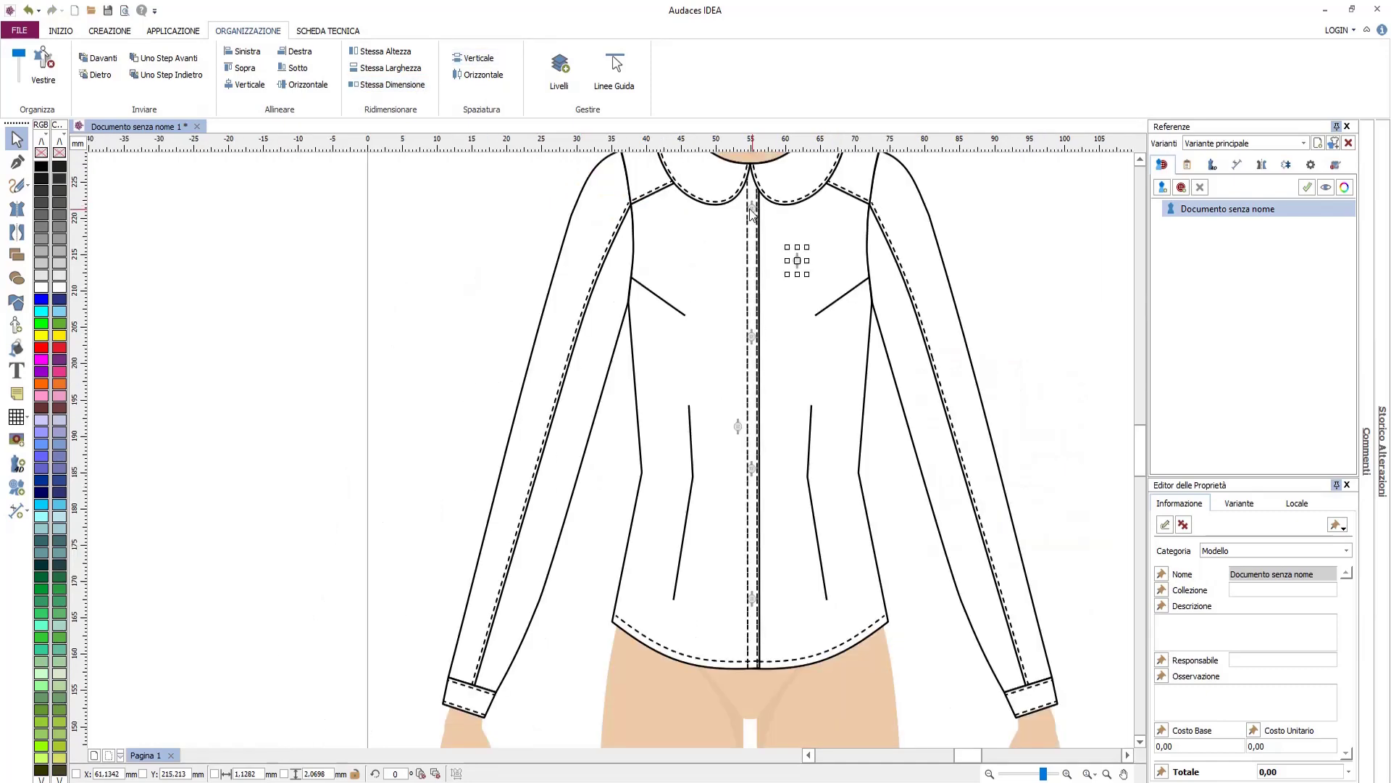
Align the front buttons in one vertical line on the placket and space them evenly from collar to hem
left_click(751, 209)
left_click(797, 262, "shift")
left_click(752, 337, "shift")
left_click(737, 426, "shift")
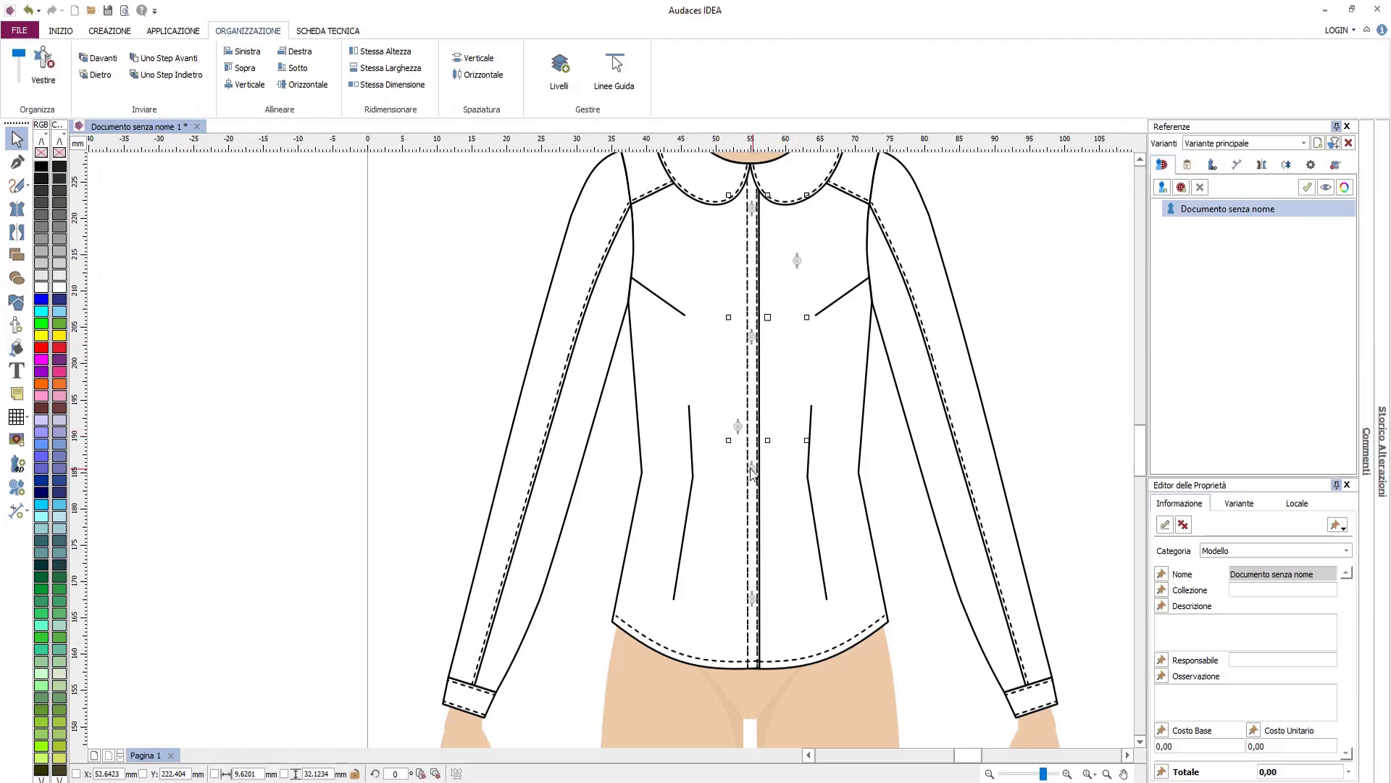
left_click(752, 599, "shift")
left_click(246, 85)
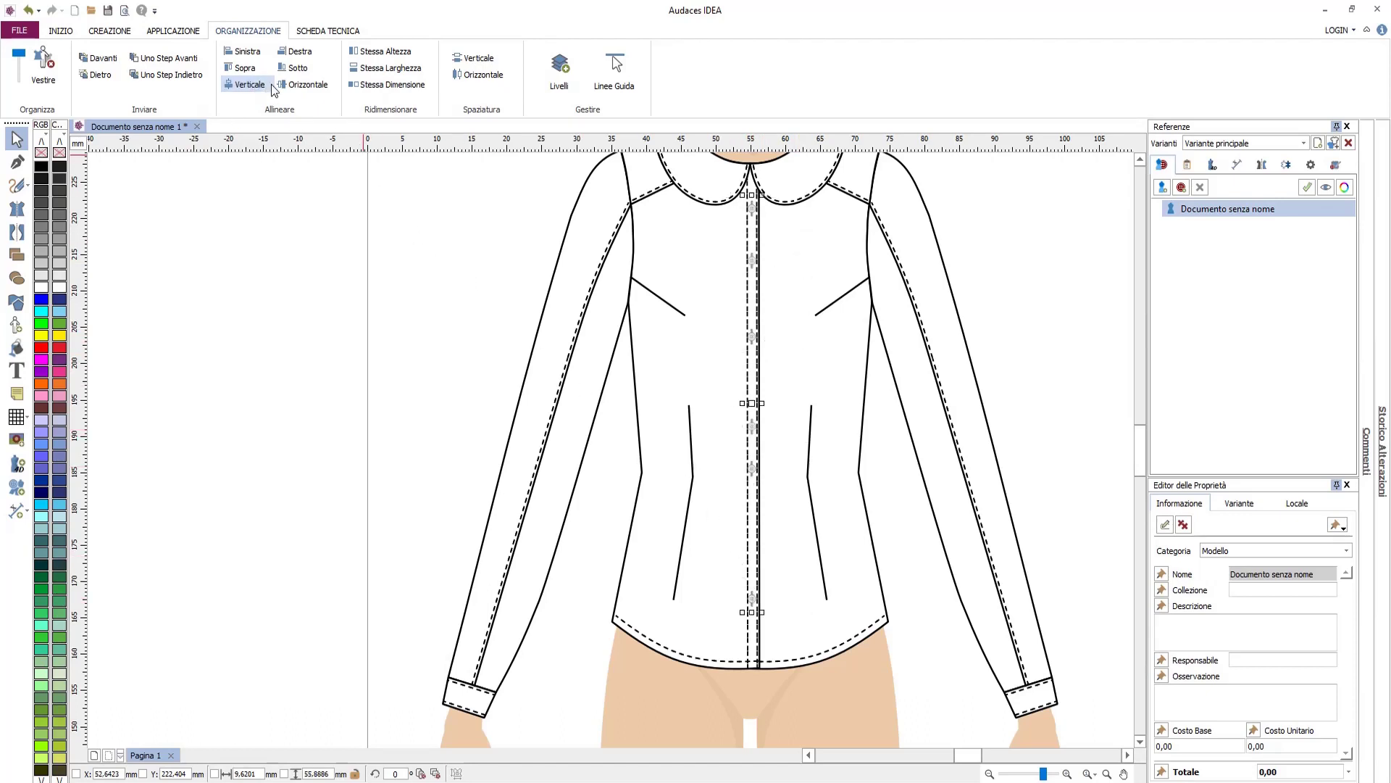
left_click(493, 60)
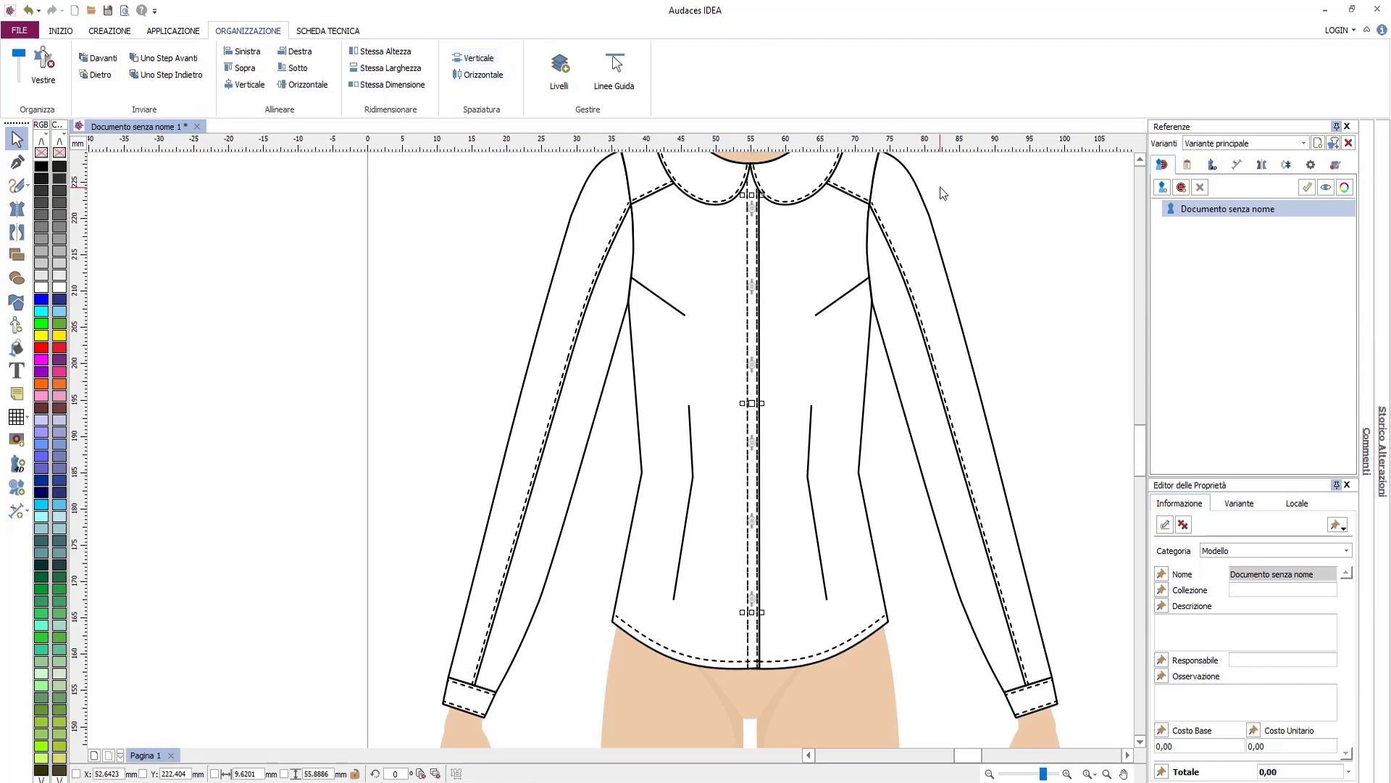
left_click(948, 290)
scroll(598, 600, "down", 1)
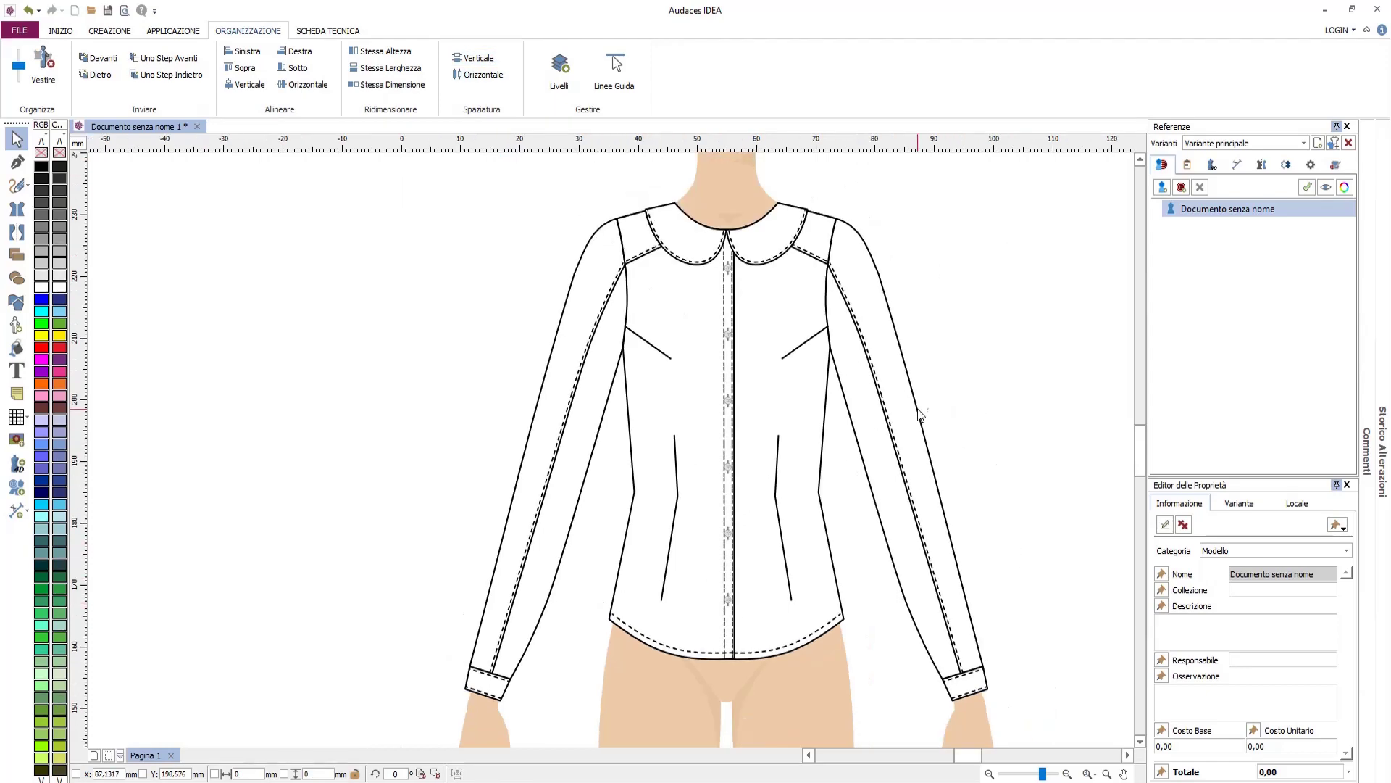
Insert an FP029 button shape about 1.5 by 1.2 mm and place it at the collar opening above the placket buttons
left_click_drag(919, 408, 856, 433)
scroll(668, 276, "down", 1)
scroll(668, 275, "up", 2)
scroll(667, 281, "up", 3)
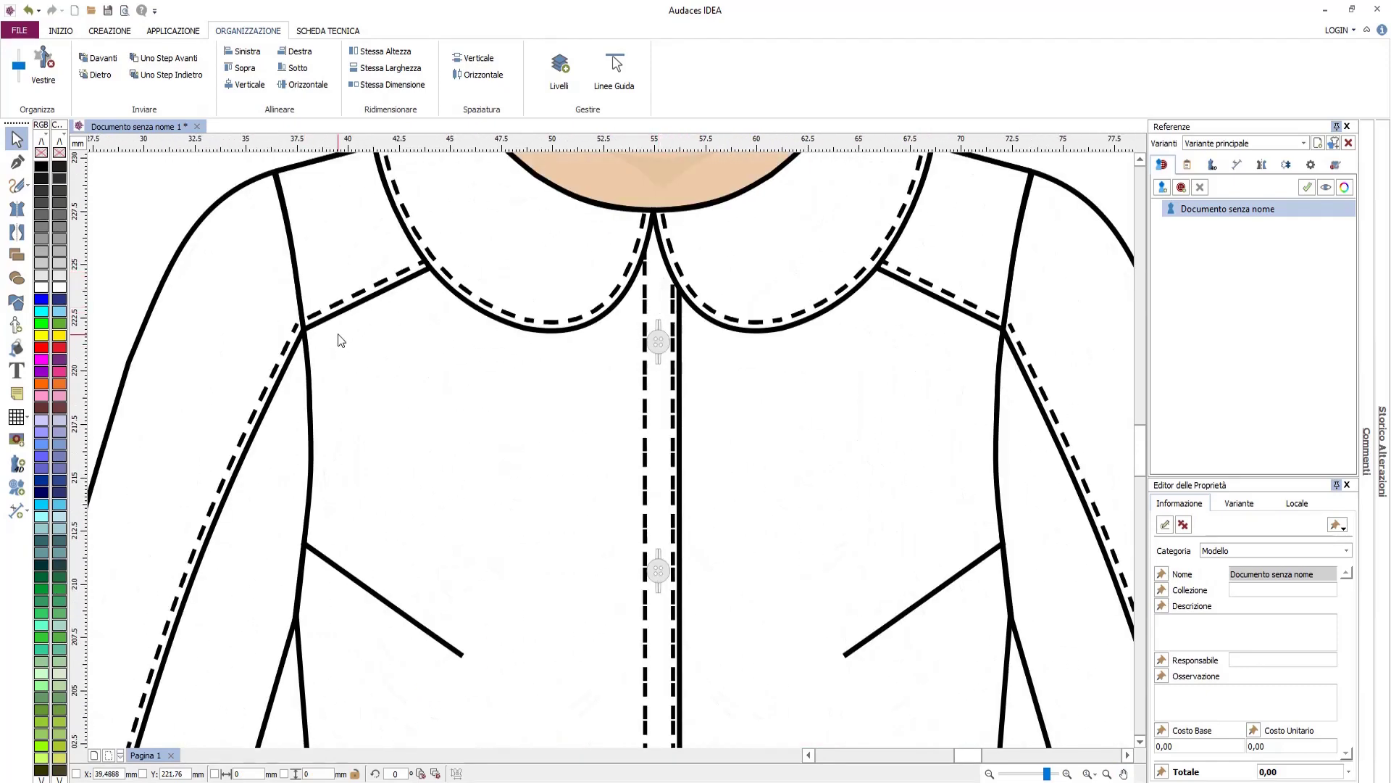
left_click(20, 306)
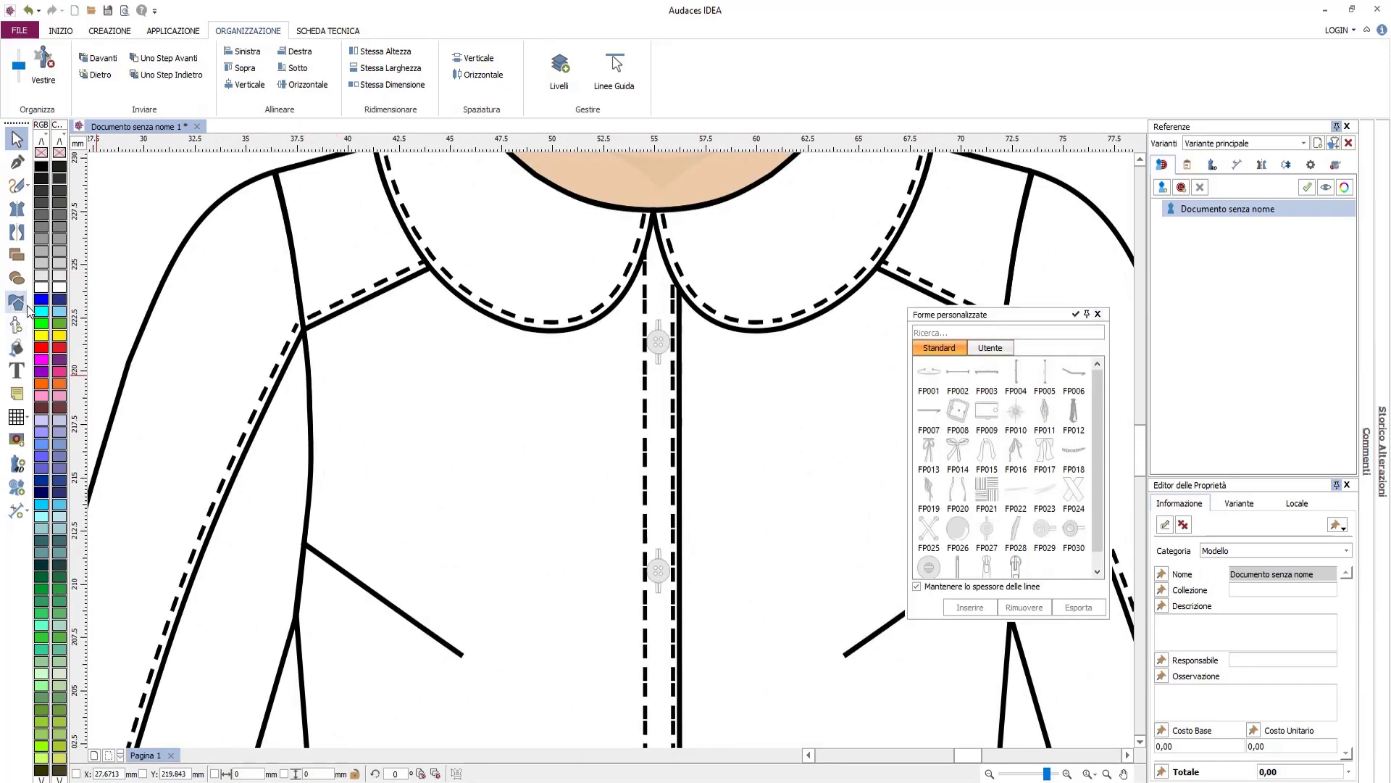
left_click(1046, 538)
left_click(969, 608)
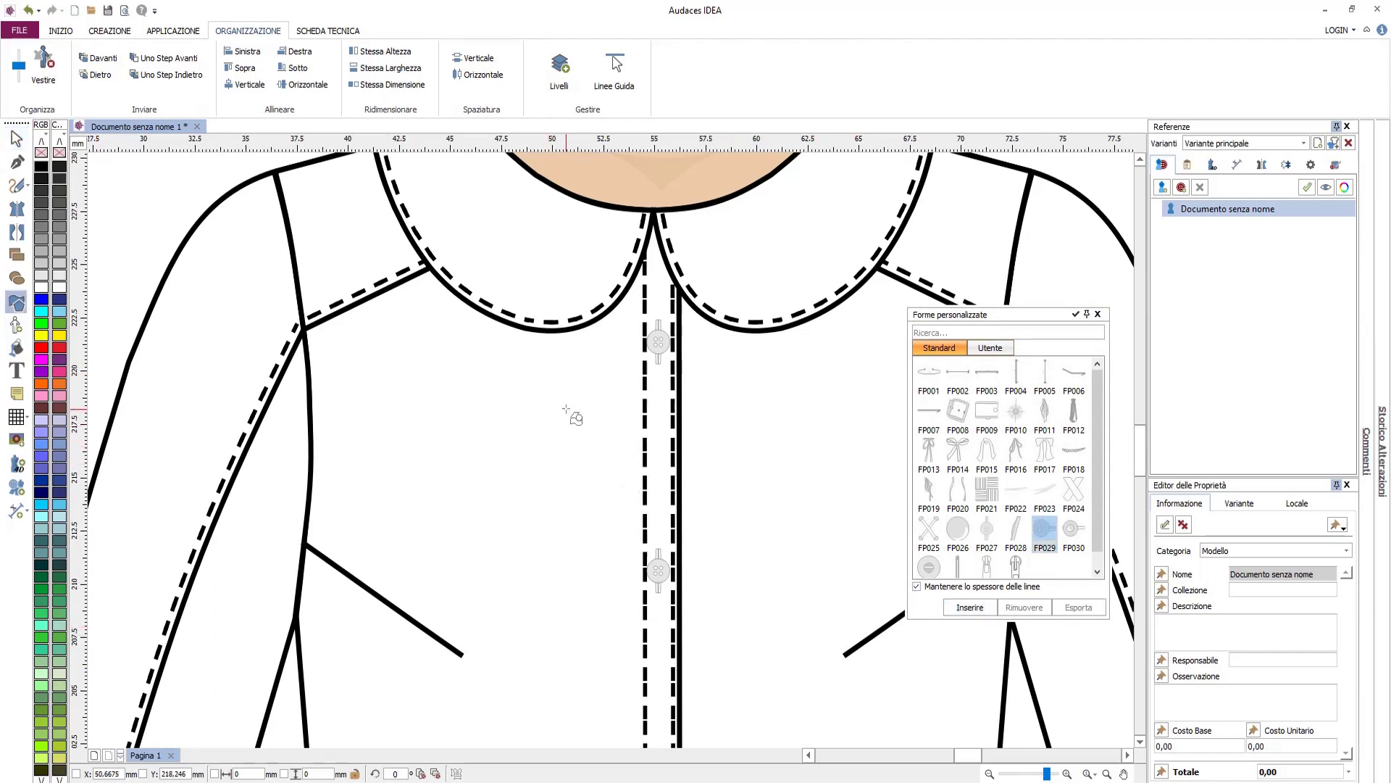
left_click_drag(571, 411, 595, 433)
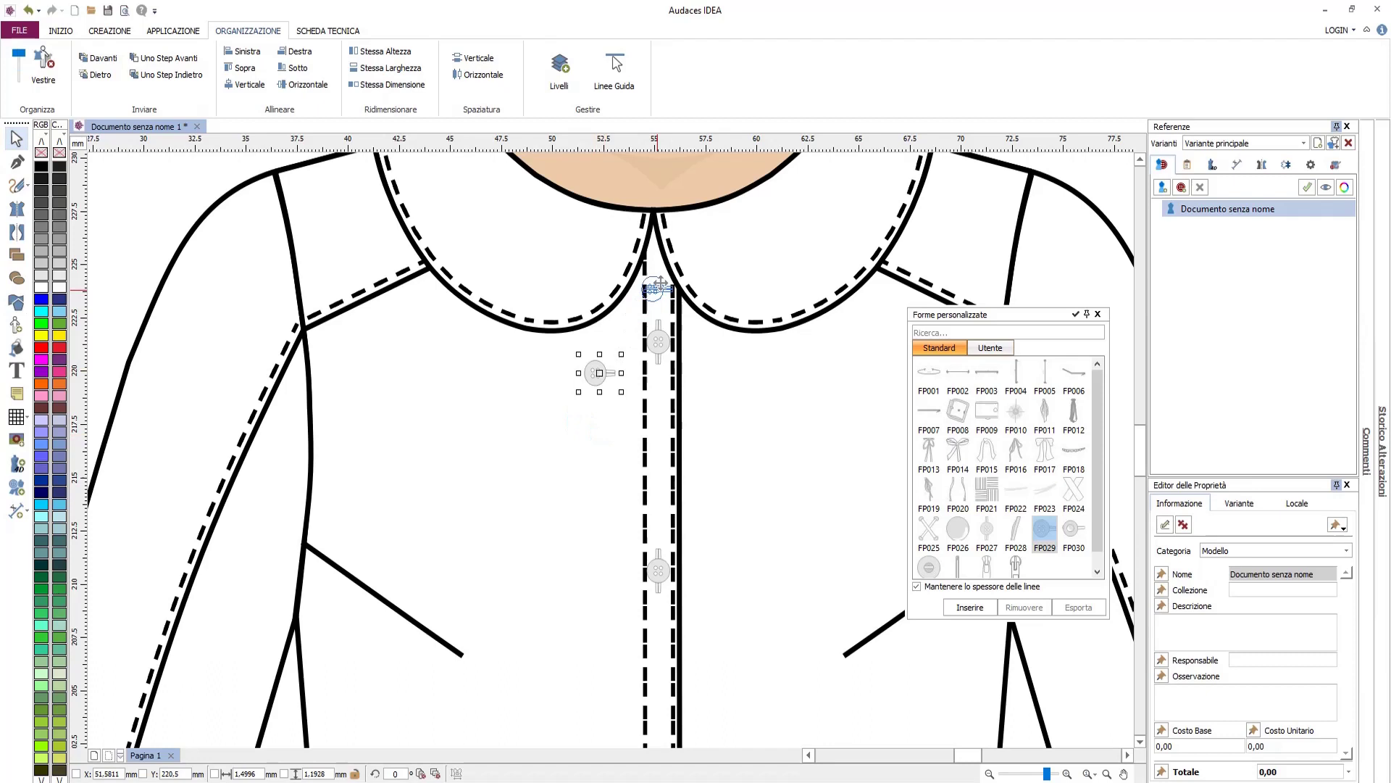
left_click(661, 242)
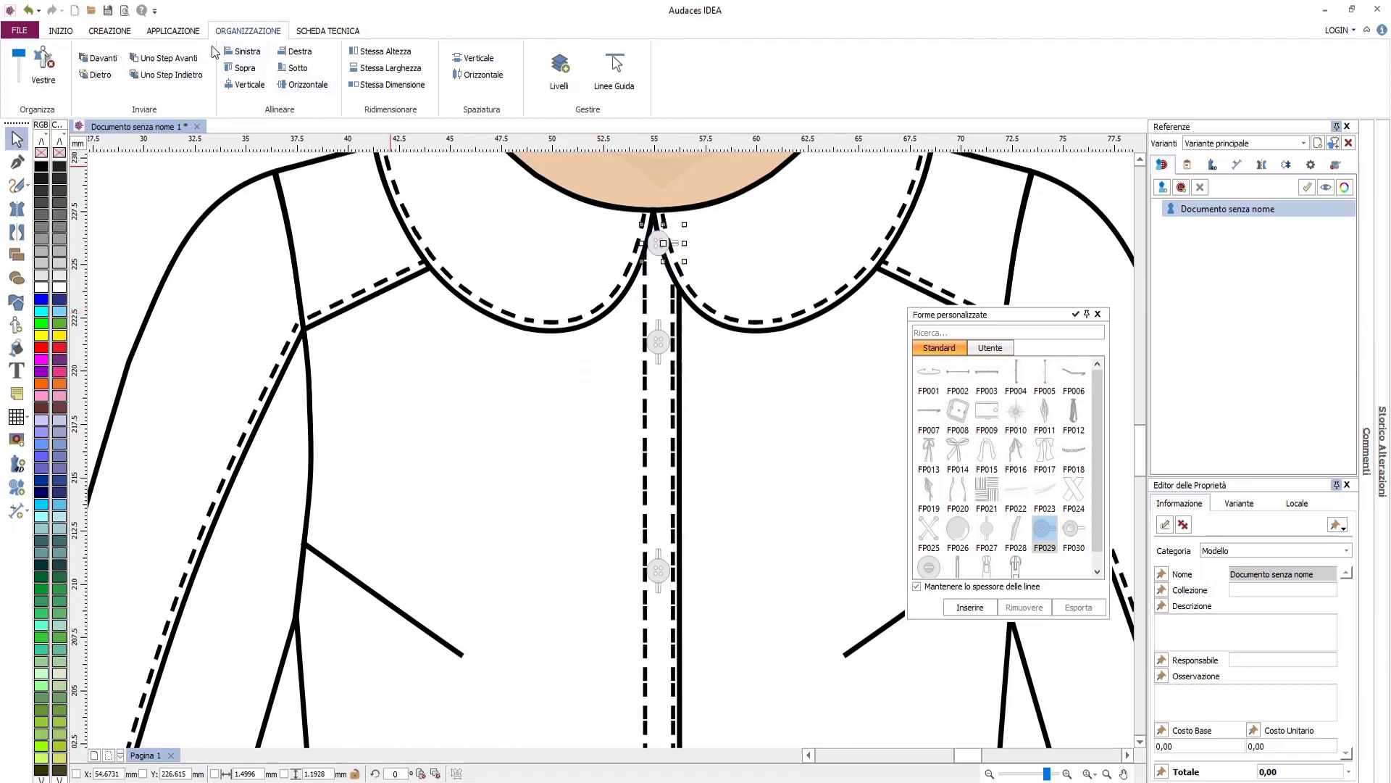
Send the collar button two steps backward in the stacking order and deselect it
left_click(187, 74)
left_click(186, 74)
left_click(741, 437)
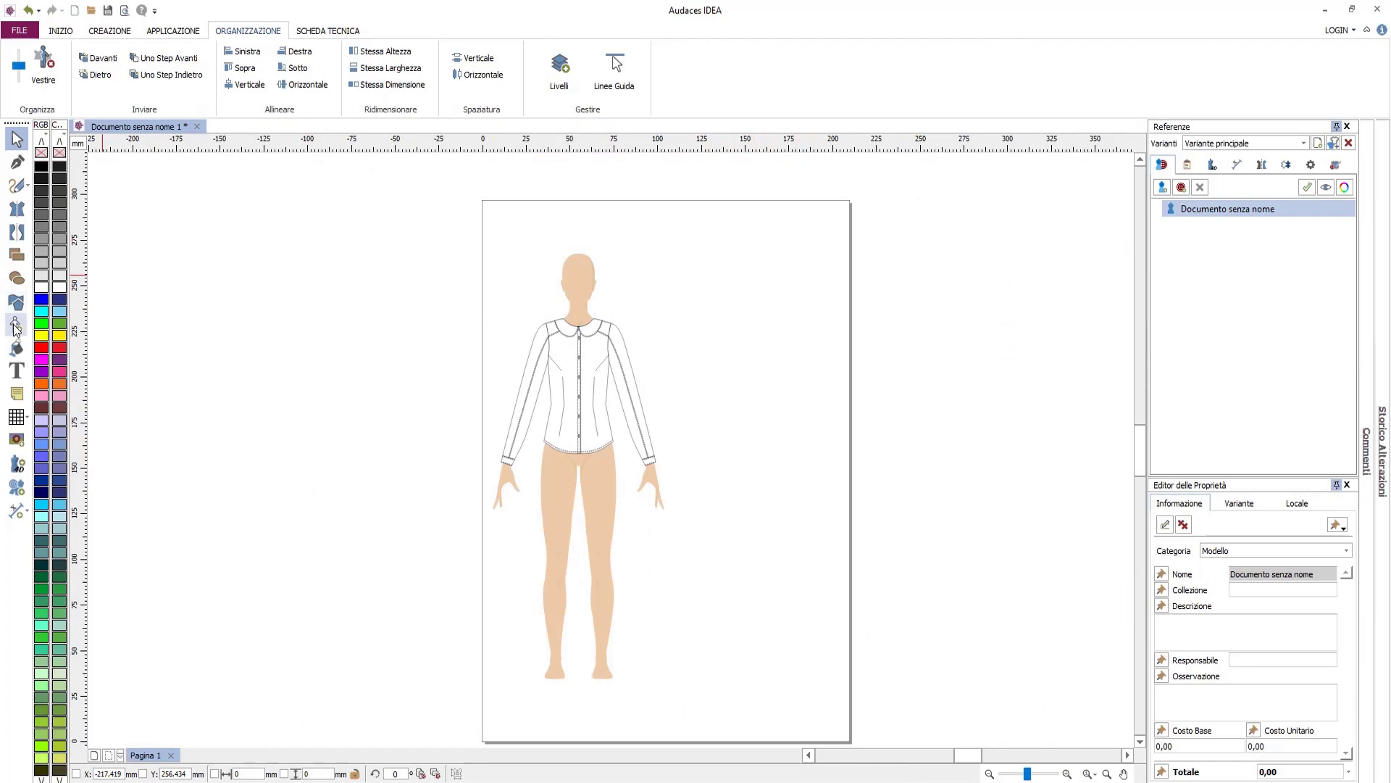
Insert the Femminile Spalle mannequin beside the dressed one and lock a vertical guide centred between the two figures
left_click(15, 326)
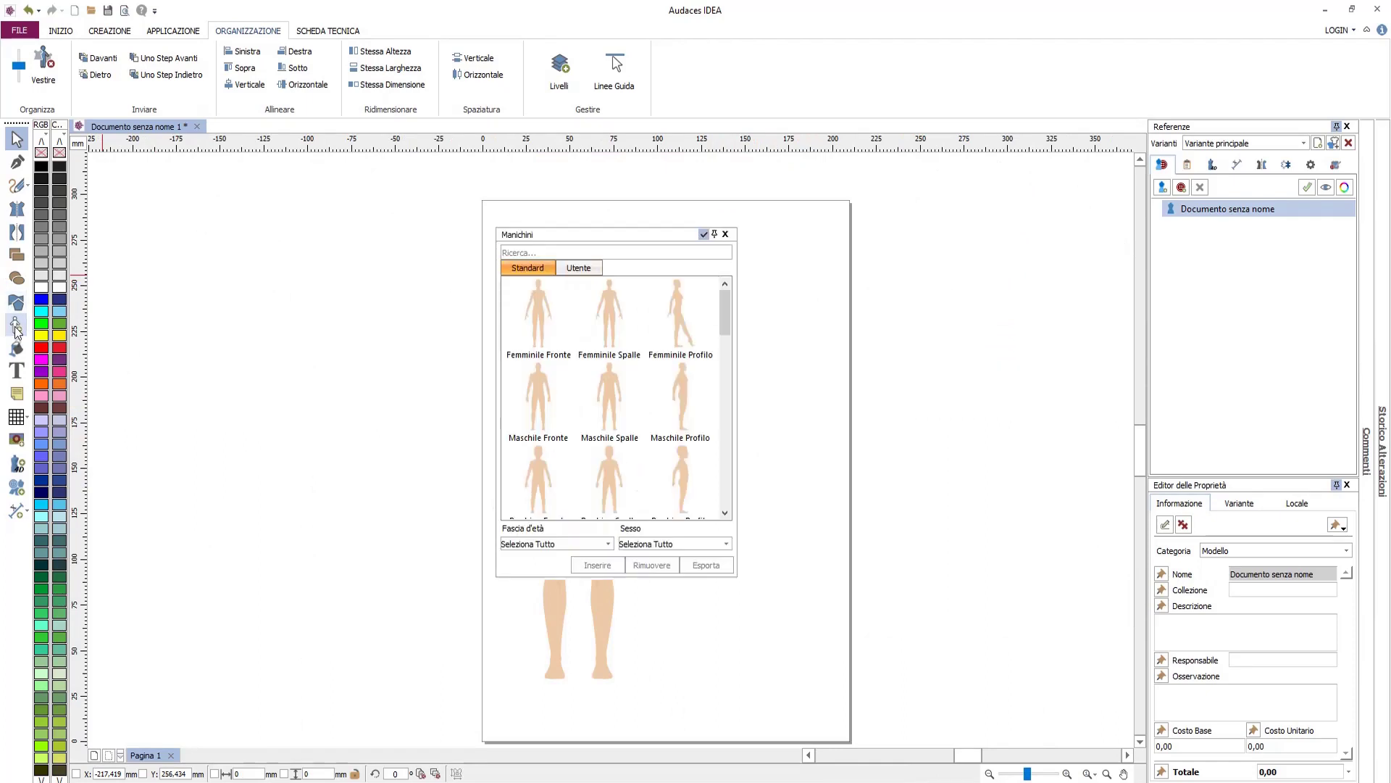
left_click(614, 322)
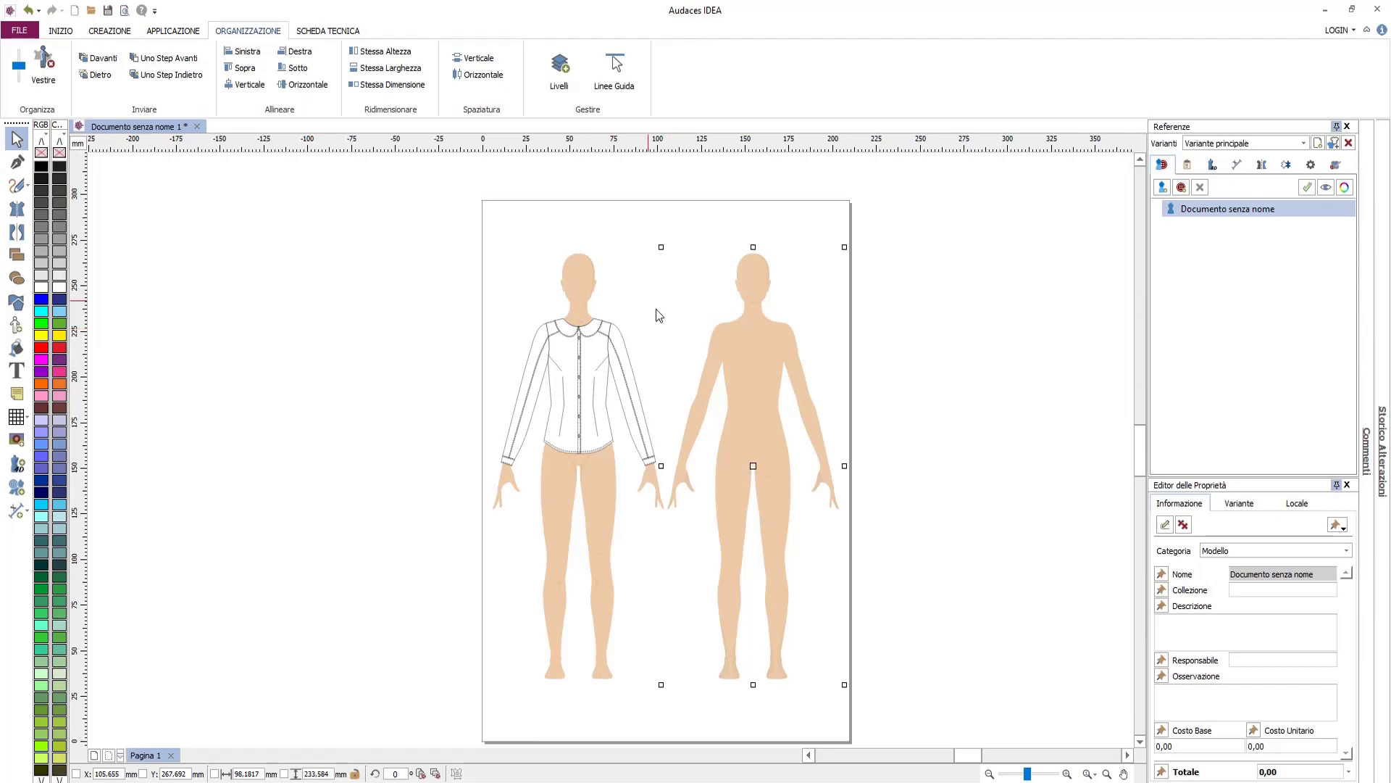
left_click(586, 281, "shift")
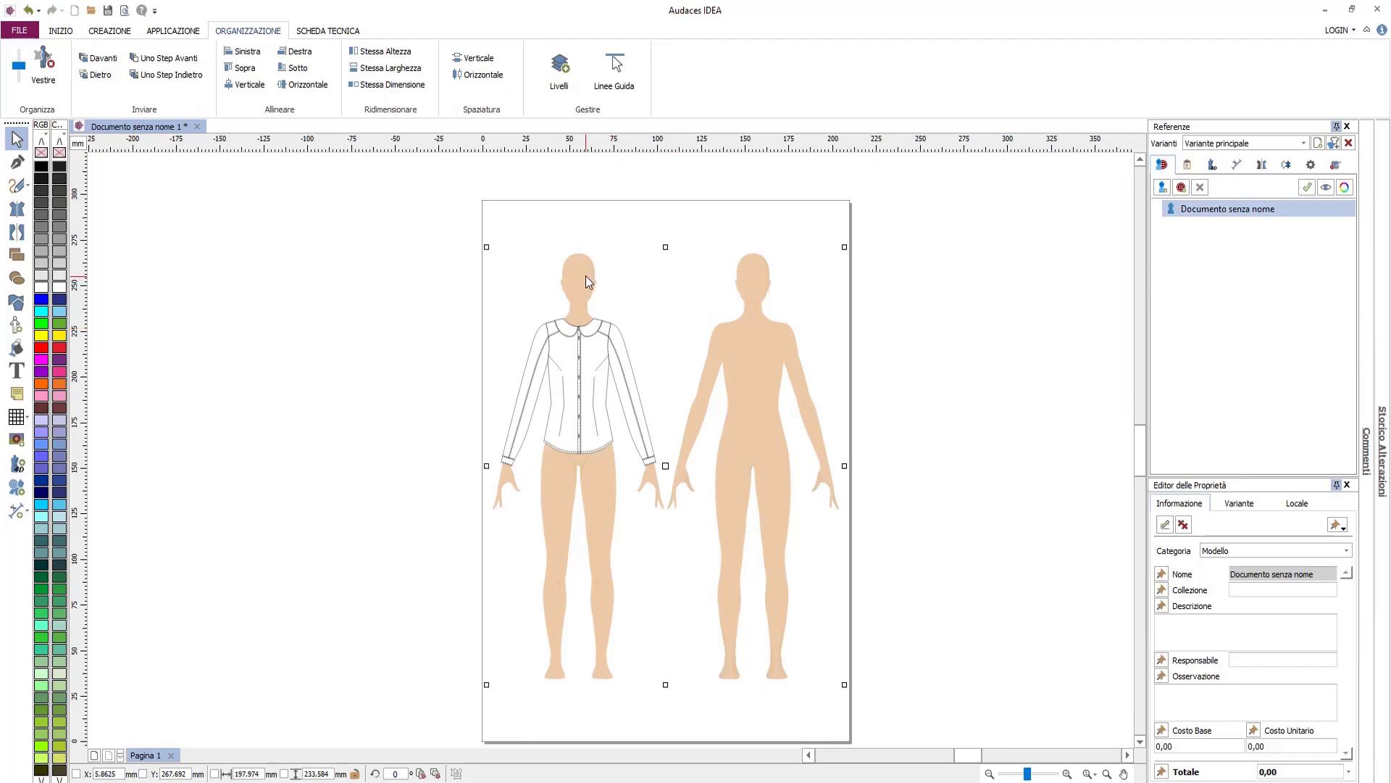
left_click(628, 85)
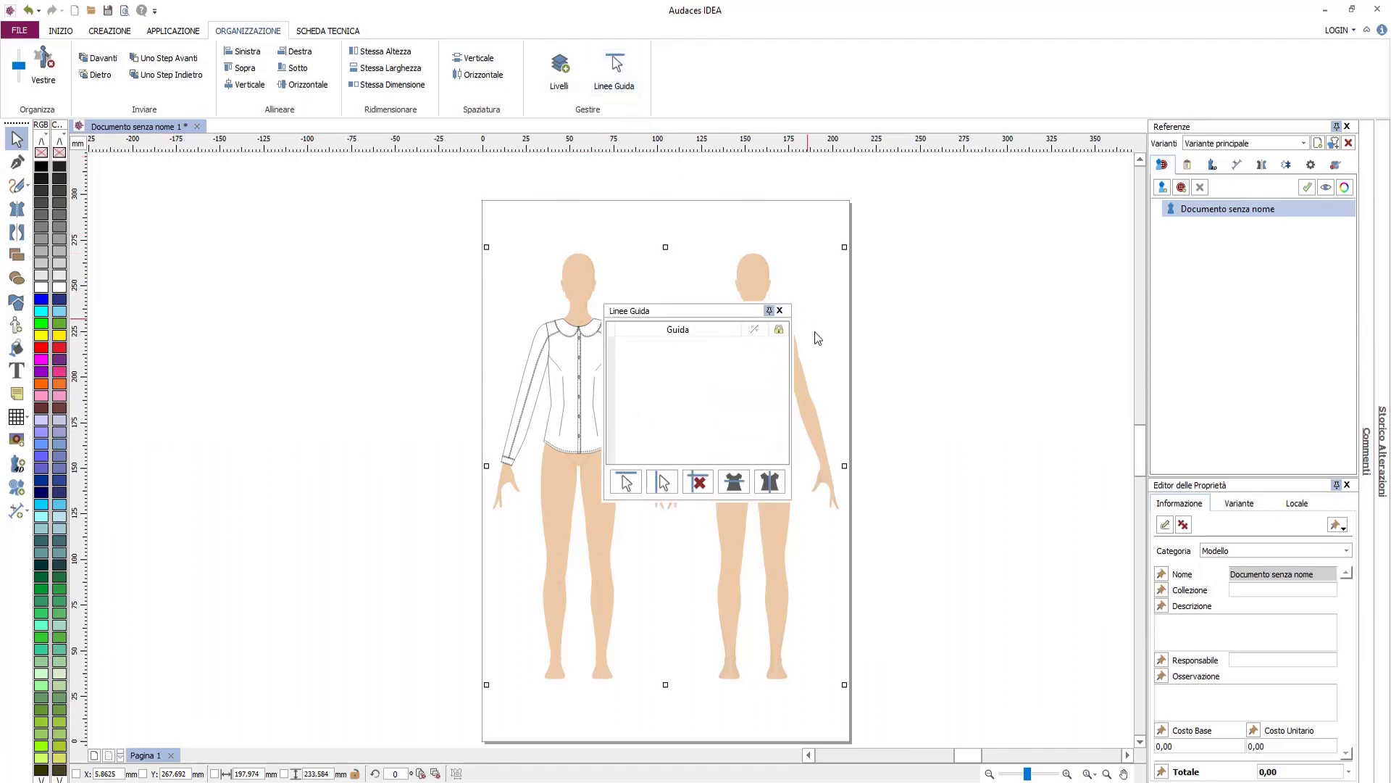
left_click(772, 487)
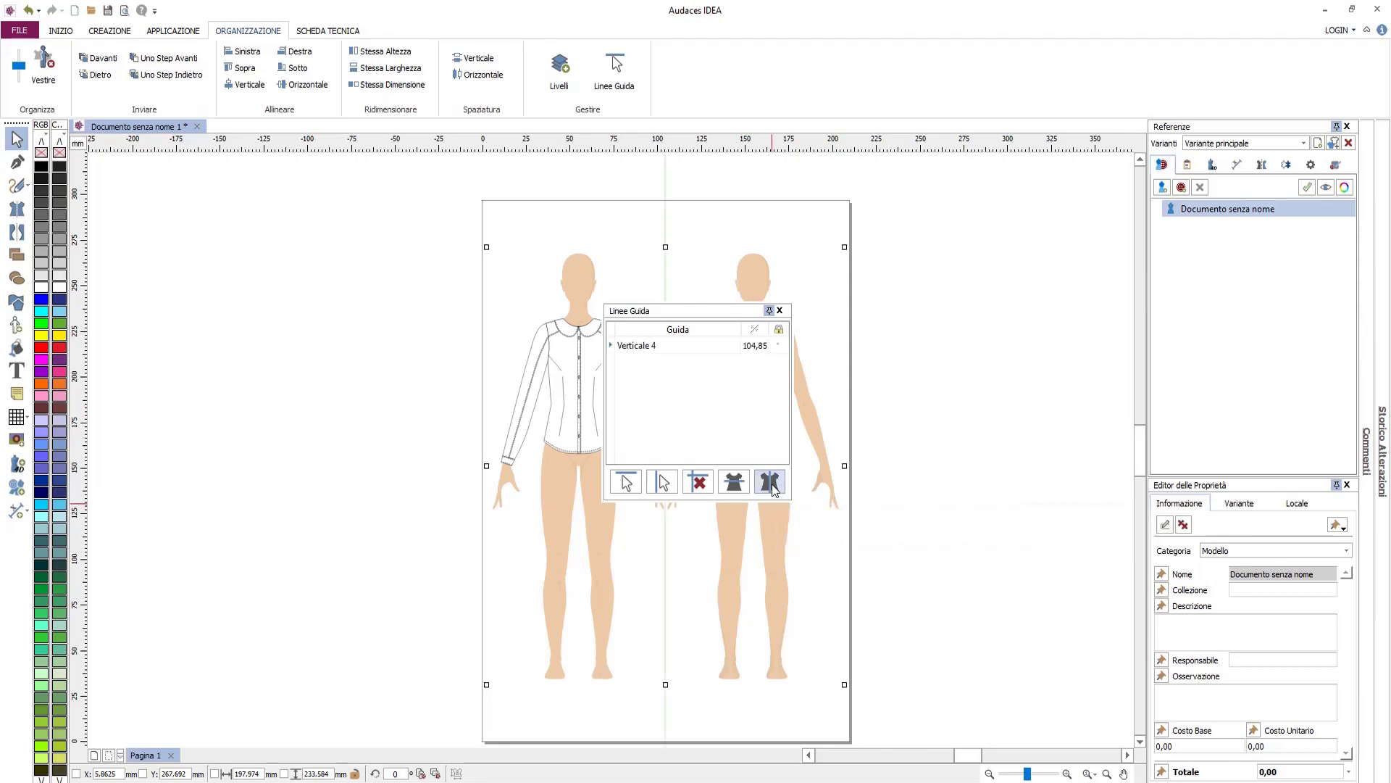
left_click(779, 346)
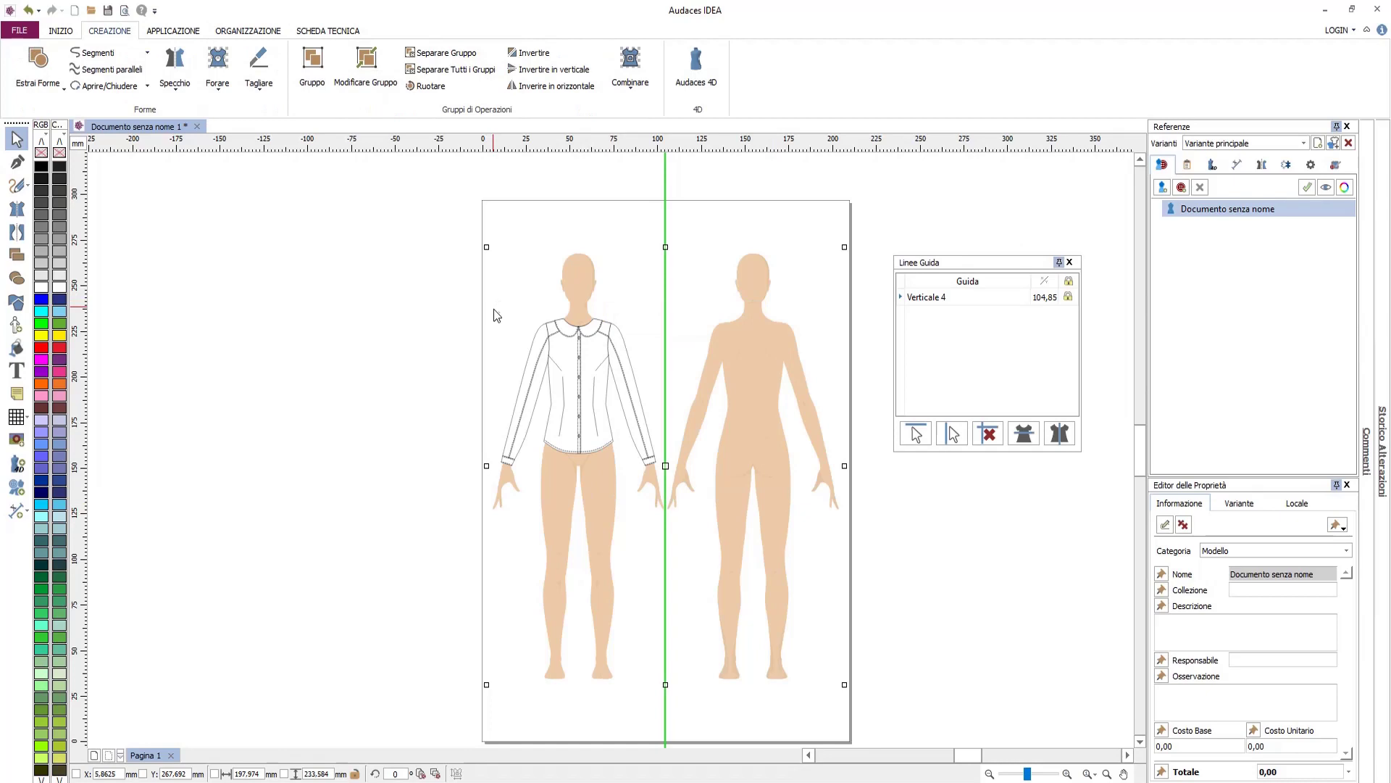
Mirror a copy of the entire blouse across the vertical guide onto the back-view mannequin
mouse_move(494, 309)
left_mouse_down()
mouse_move(556, 445)
mouse_move(667, 480)
left_mouse_up()
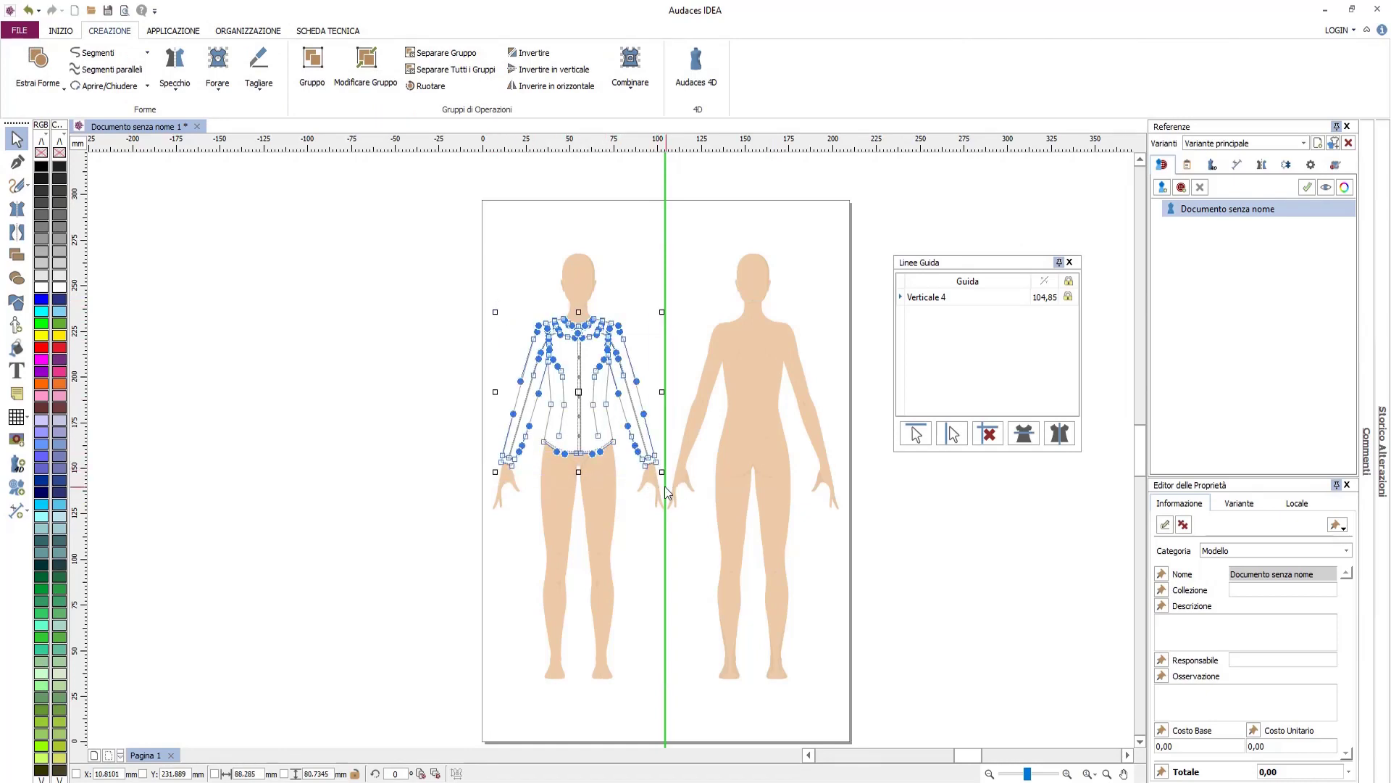
left_click(546, 58)
left_click(674, 715)
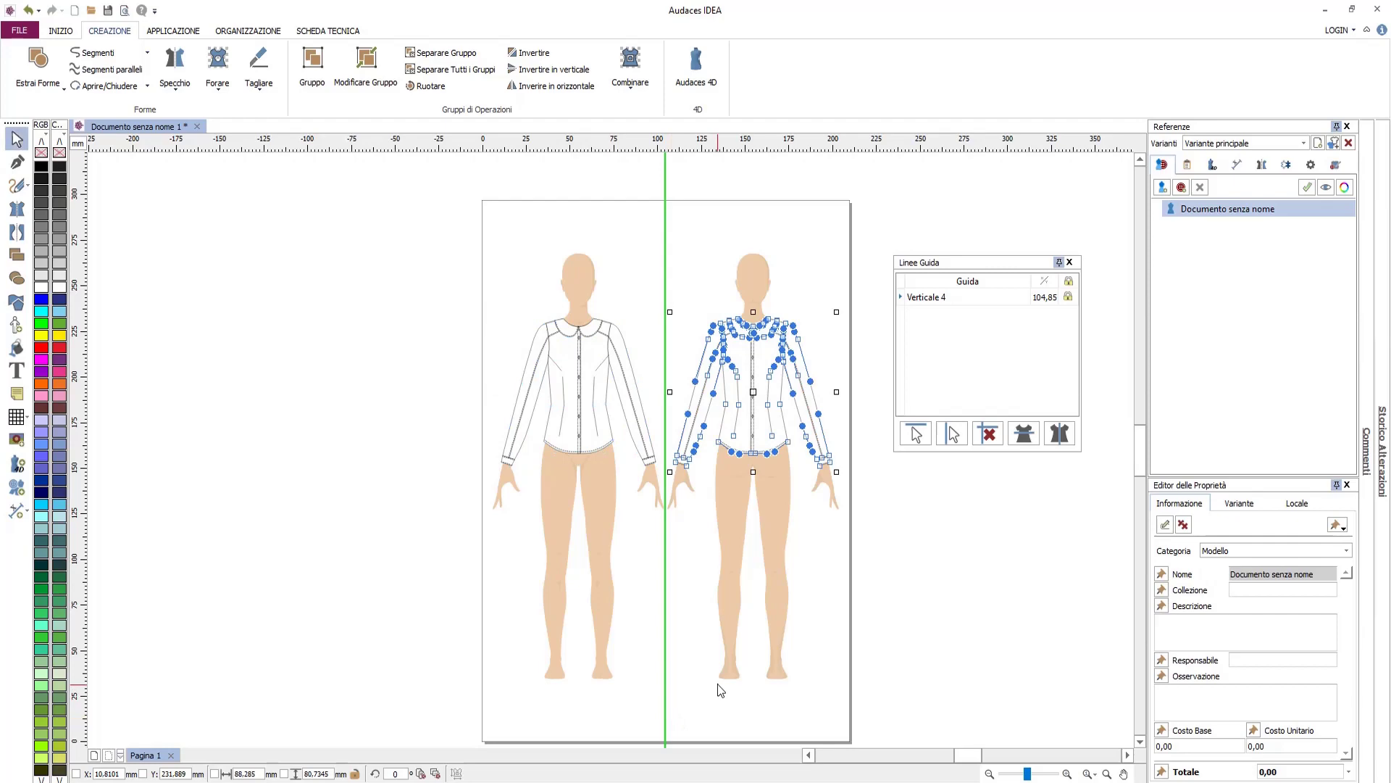
Remove the collar button from the back-view blouse and move its collar with the topstitching aside, above the shoulder
scroll(779, 435, "up", 2)
left_click_drag(826, 247, 799, 336)
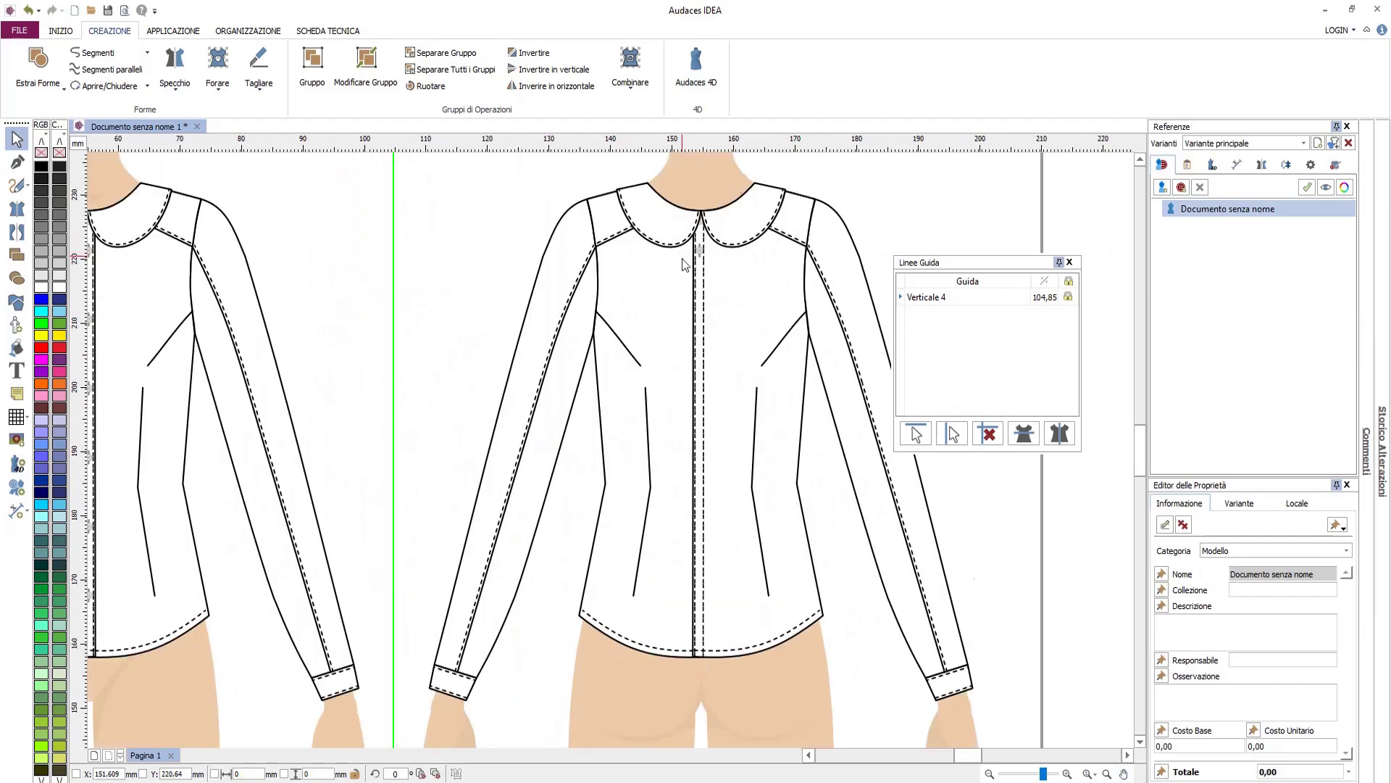
scroll(681, 258, "up", 5)
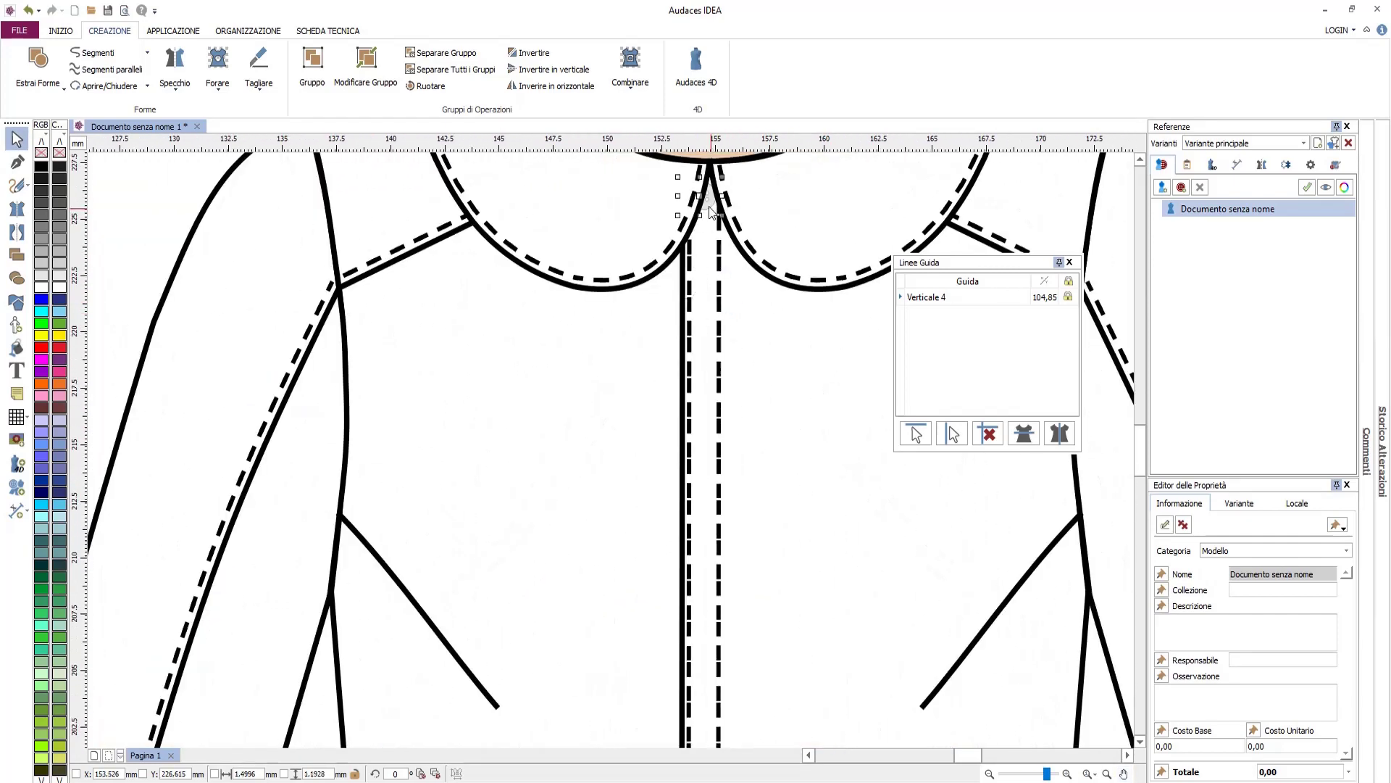
key("ctrl+z")
scroll(712, 384, "down", 4)
left_click(612, 513)
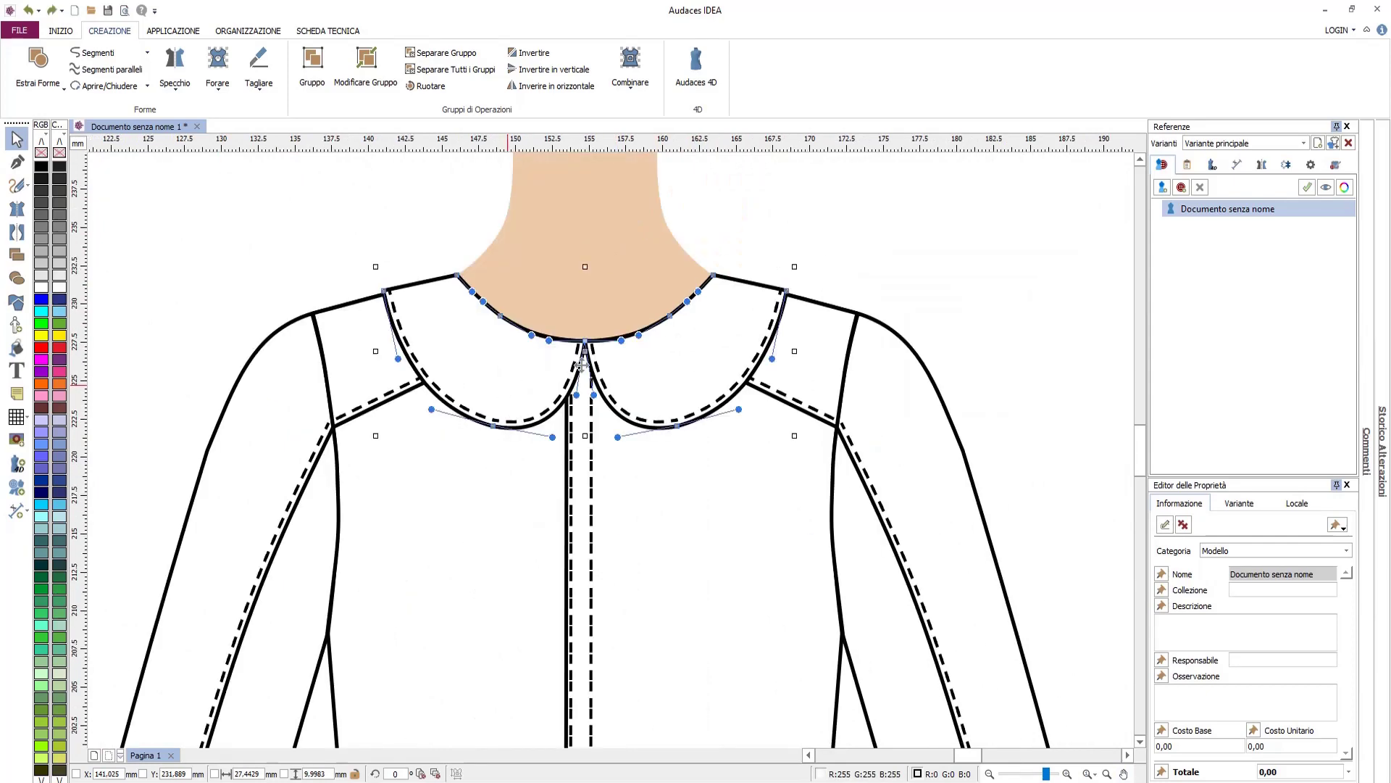
left_click_drag(649, 350, 1059, 222)
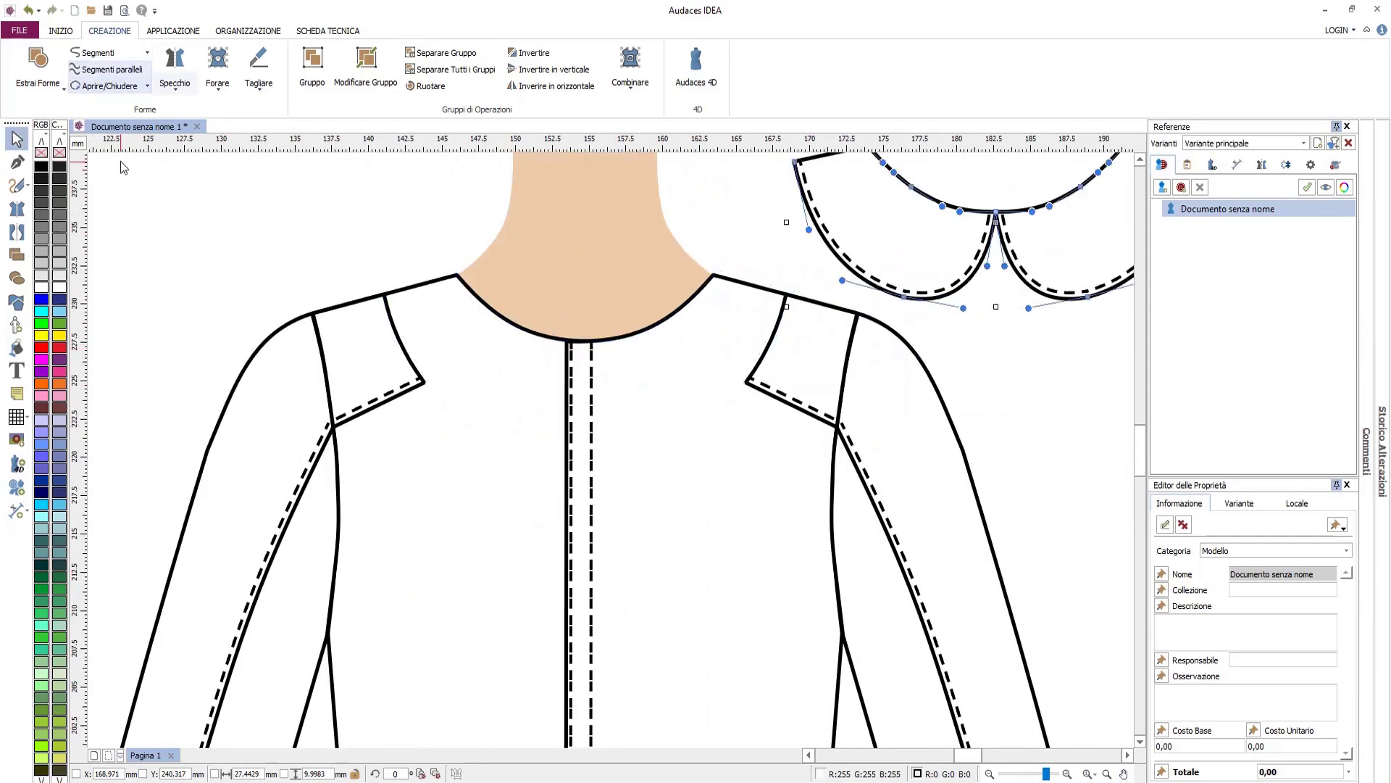
Draw symmetric shapes over the back-view outline for the back yoke and a one-piece back body about 40 by 64 mm
left_click(17, 207)
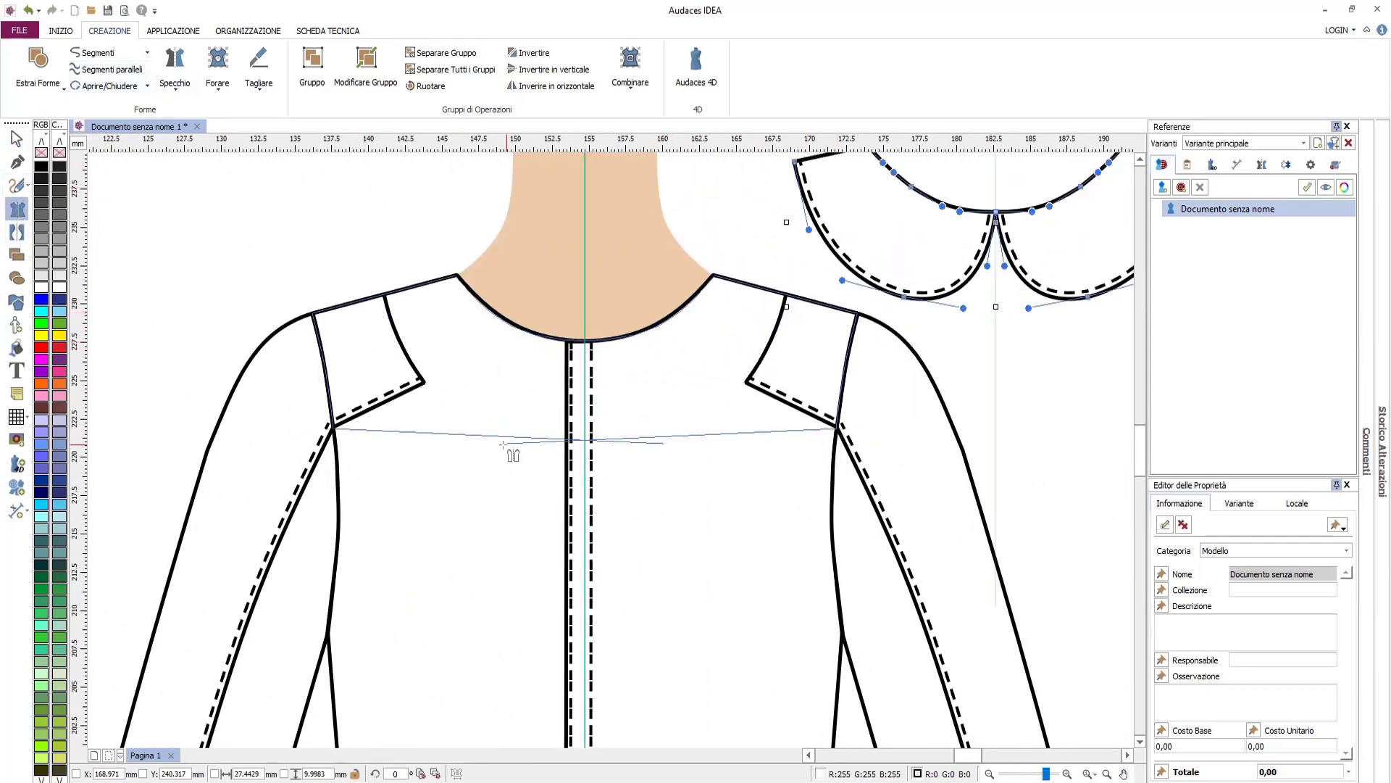
scroll(690, 367, "down", 2)
left_click(689, 367)
scroll(689, 367, "up", 3)
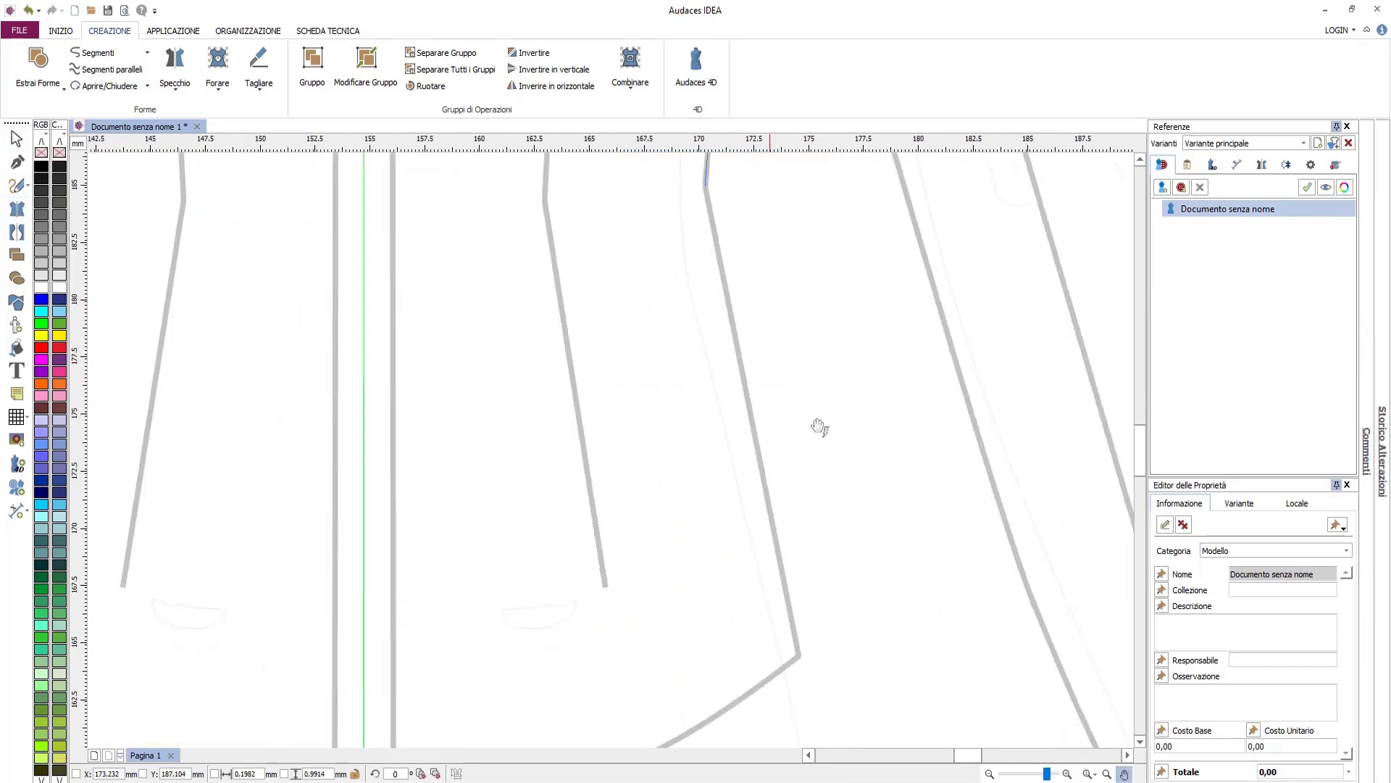
left_click(800, 656)
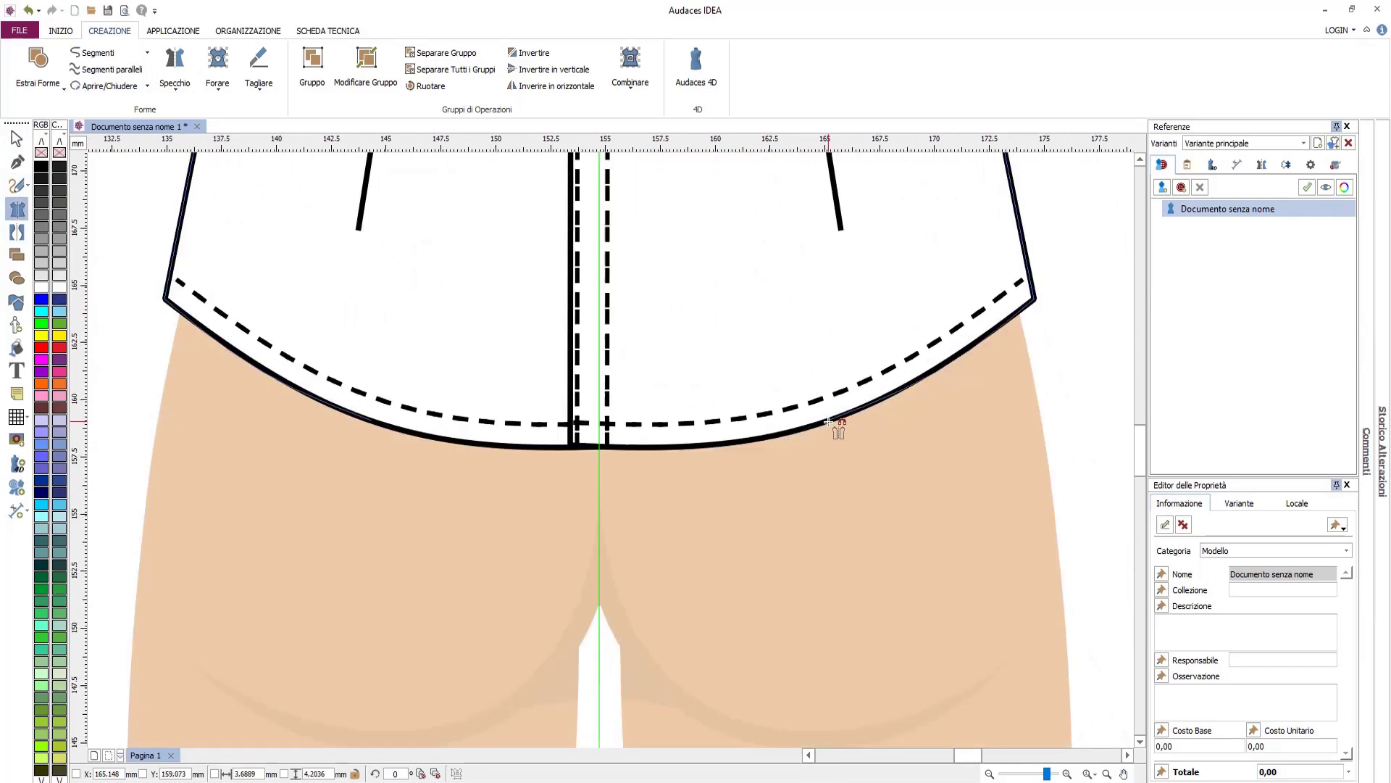
left_click(829, 421)
left_click(601, 451)
Shift the new back body and delete the original front panels and placket beneath it
mouse_move(687, 409)
left_mouse_down()
mouse_move(867, 372)
mouse_move(665, 403)
left_mouse_up()
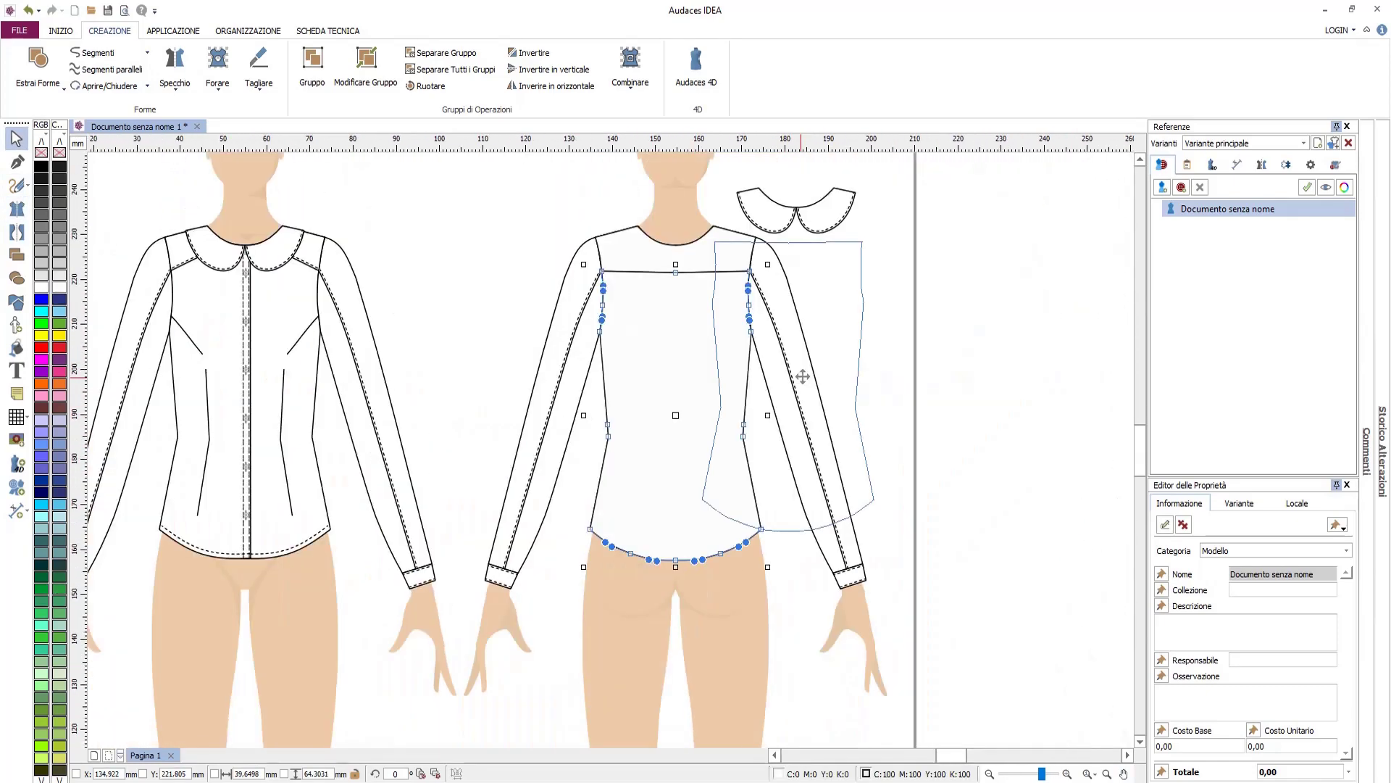
left_click(713, 410)
key("Delete")
left_click(654, 415)
key("Delete")
Send the back body two steps backward in the stacking order
left_click(243, 32)
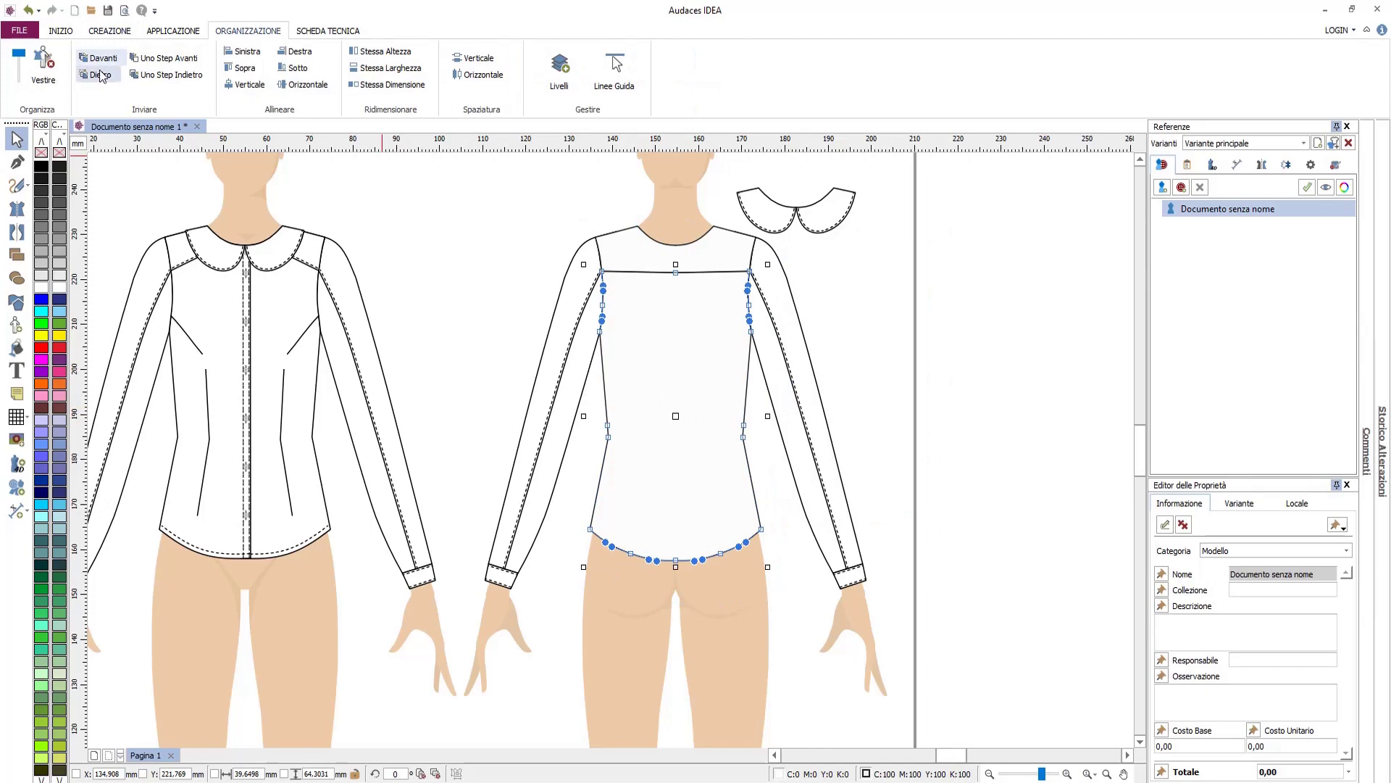
left_click(176, 75)
left_click(176, 75)
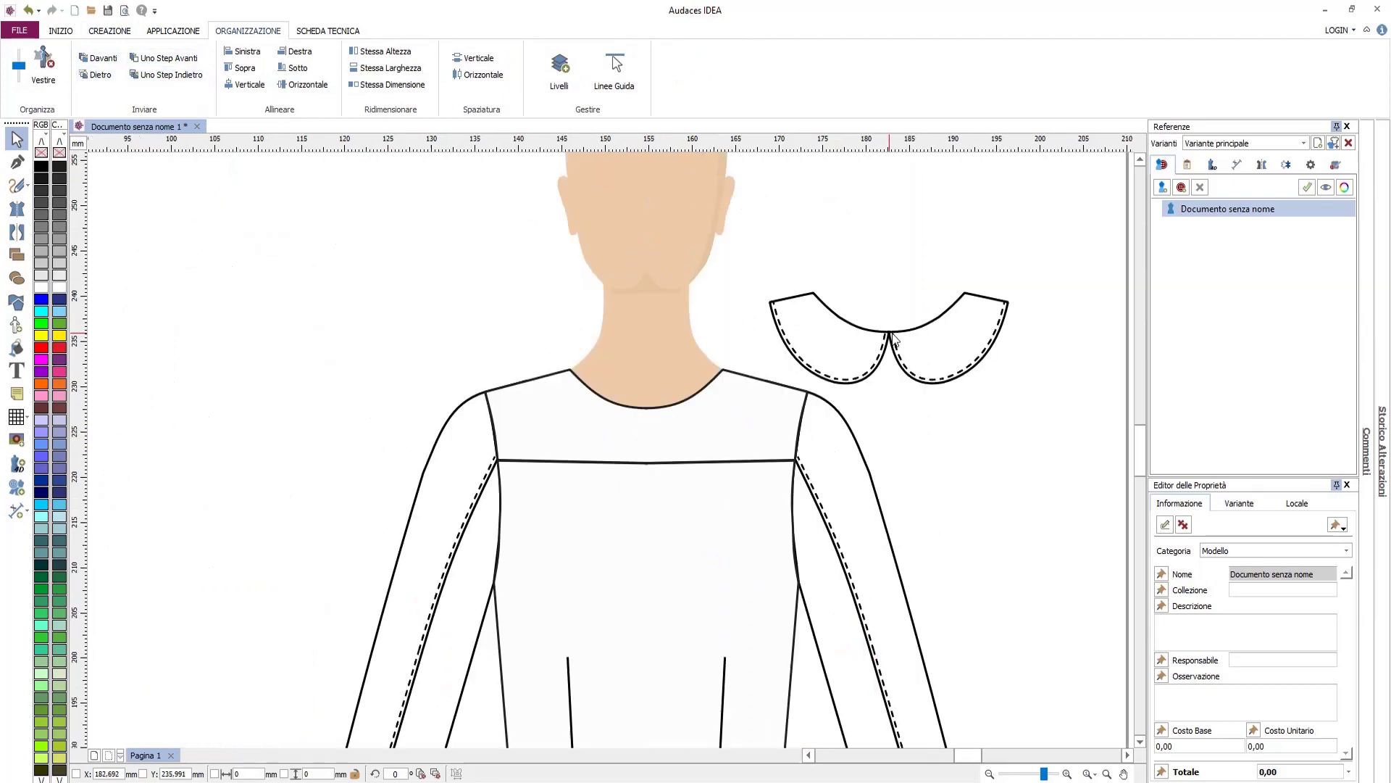
Place the collar on the back neckline, bring it to the front and reshape it into one continuous rounded back collar
left_click_drag(895, 339, 643, 502)
scroll(650, 422, "up", 1)
left_click(98, 58)
left_click_drag(650, 550, 747, 484)
left_click_drag(726, 479, 767, 464)
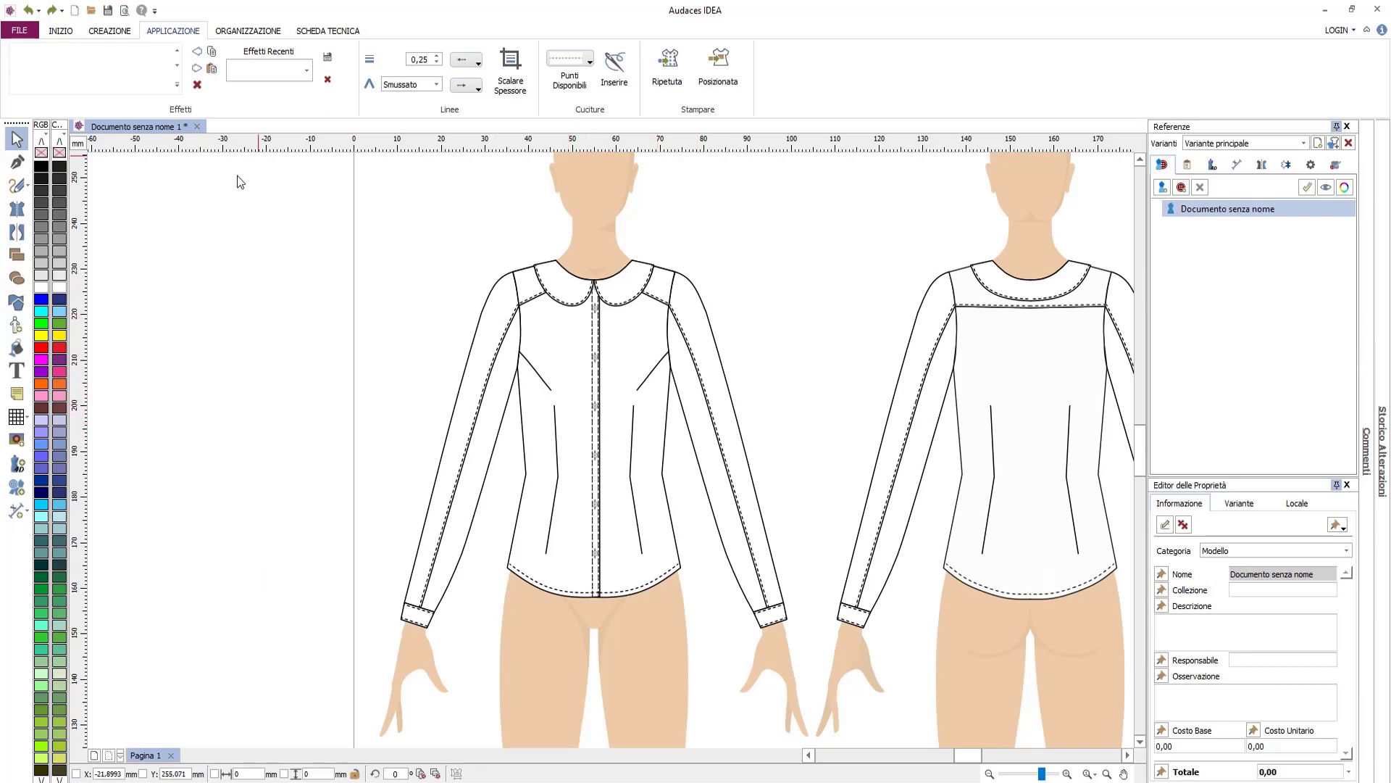
Insert the Righe striped image from the Desktop between the two figures at about 32 by 28 mm
left_click(17, 439)
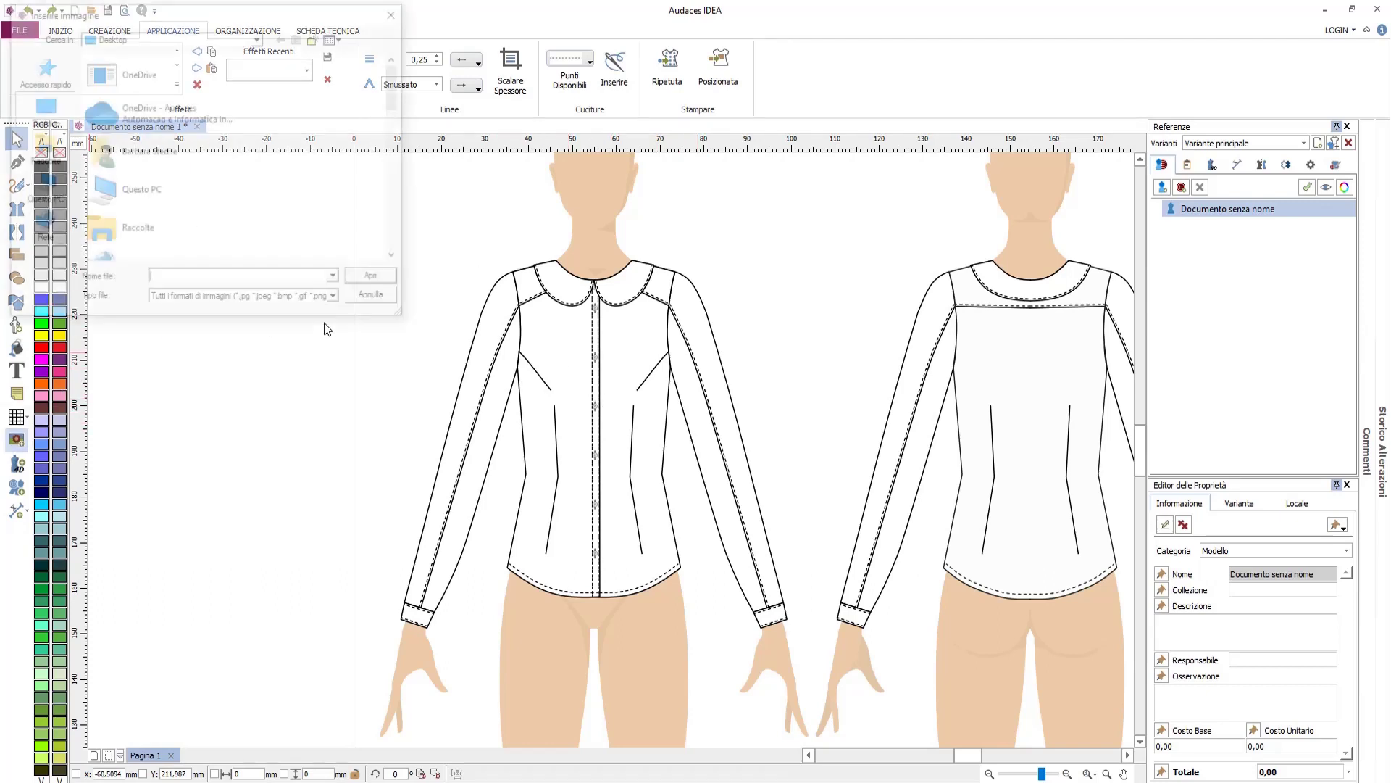
scroll(166, 138, "down", 10)
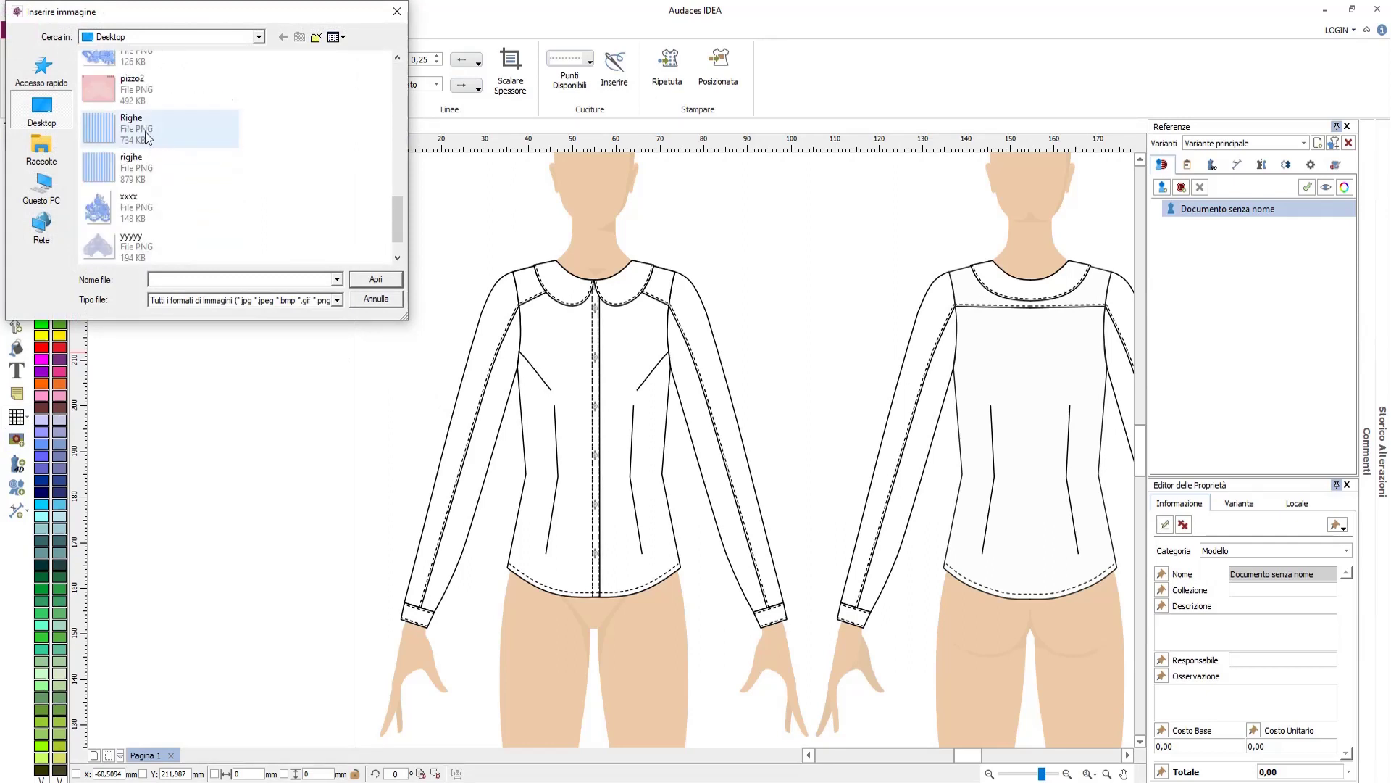
left_click(145, 132)
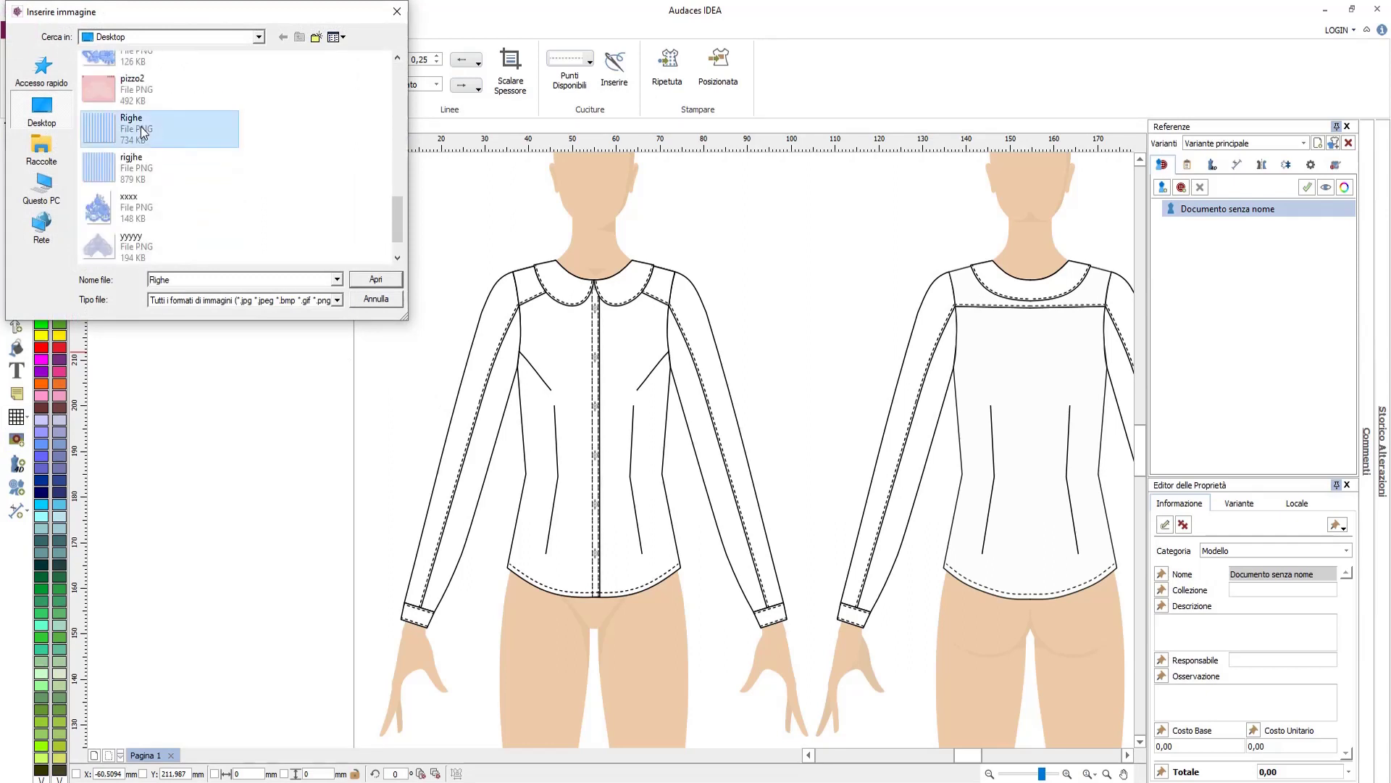
left_click(376, 281)
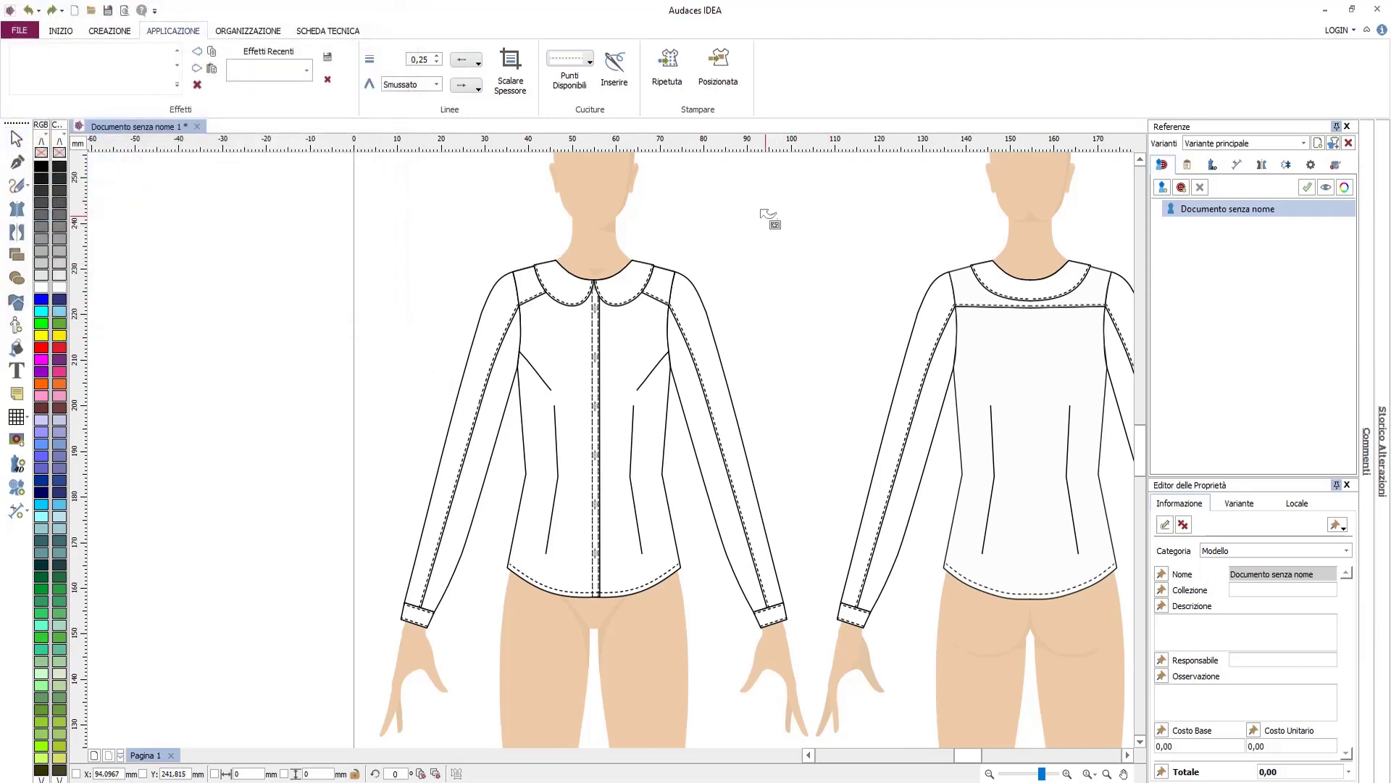
left_click_drag(760, 209, 901, 391)
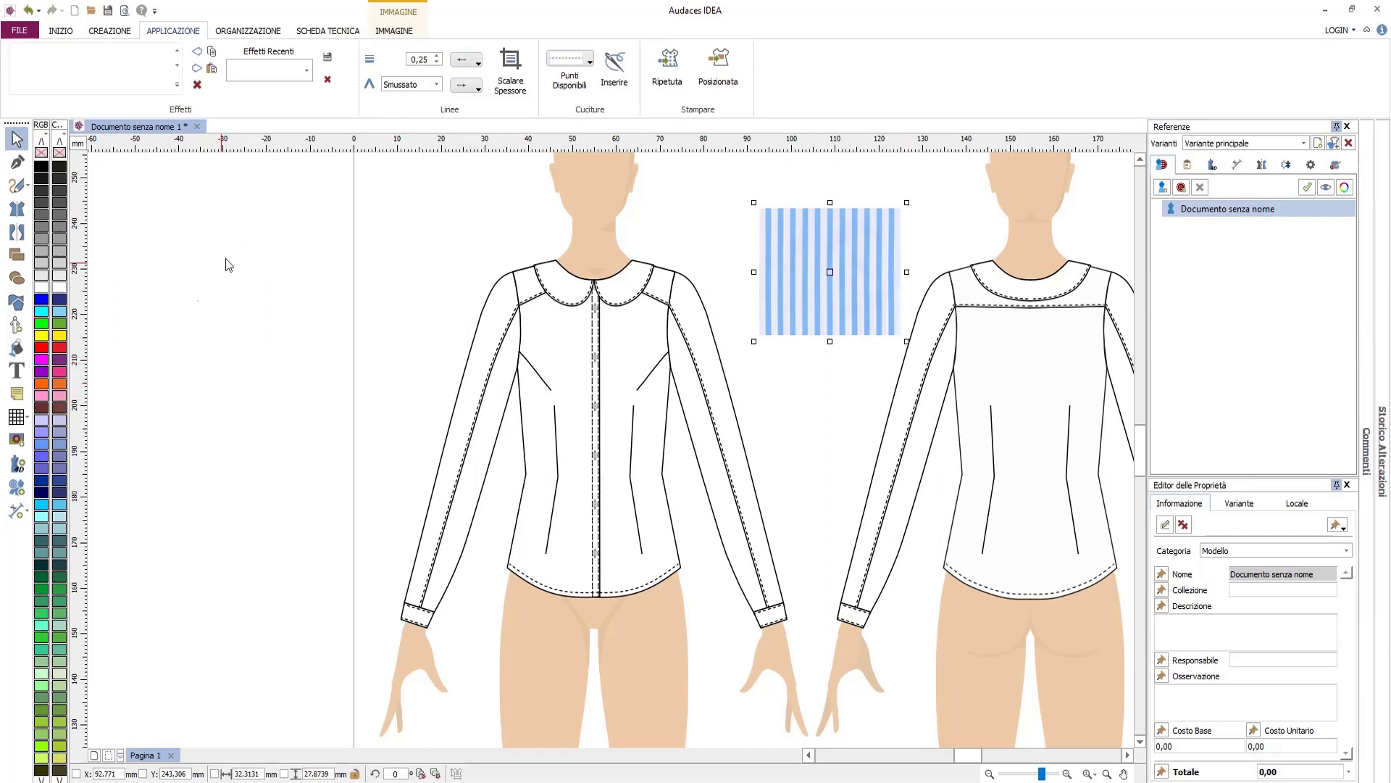
Apply the striped image as a repeated print, without optimising it, to the right-hand front panel and the front shoulder yokes
left_click(668, 66)
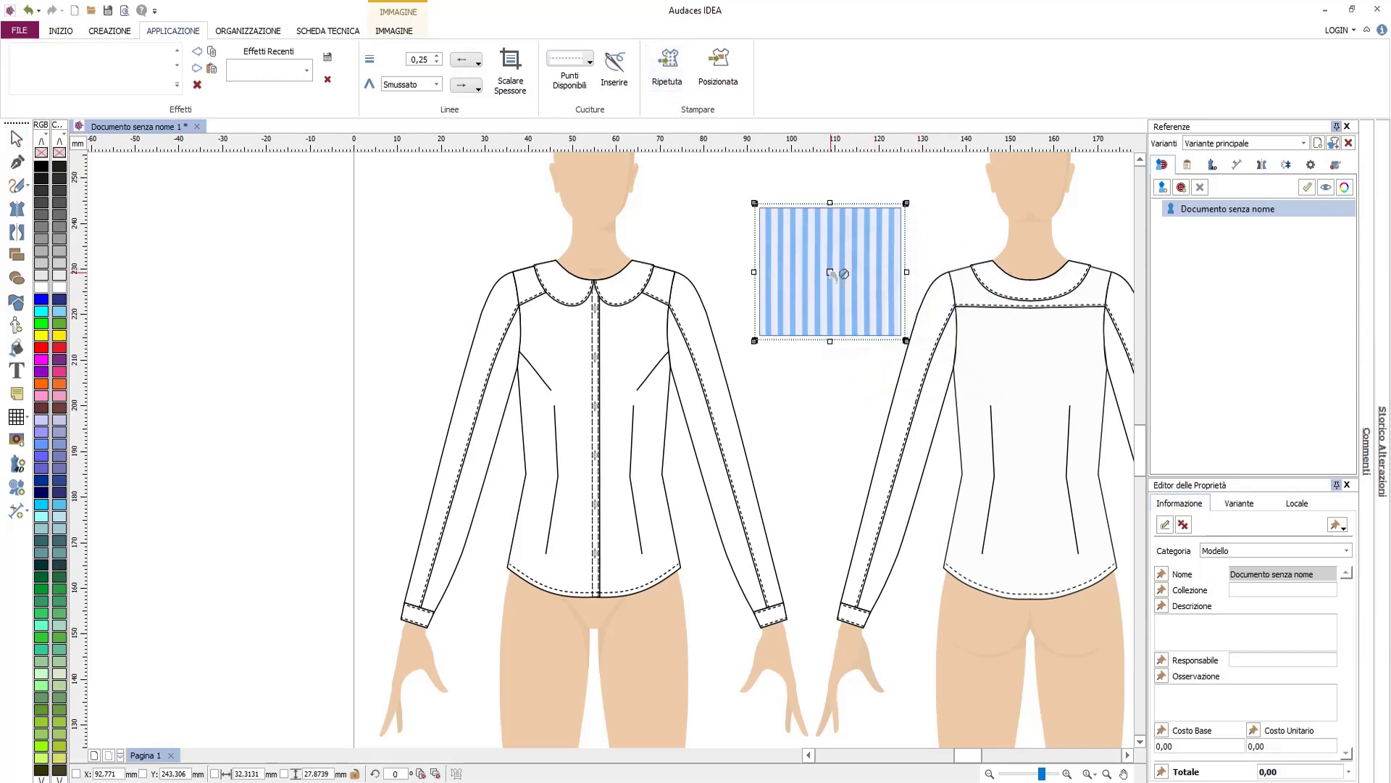
left_click(647, 373)
left_click(823, 449)
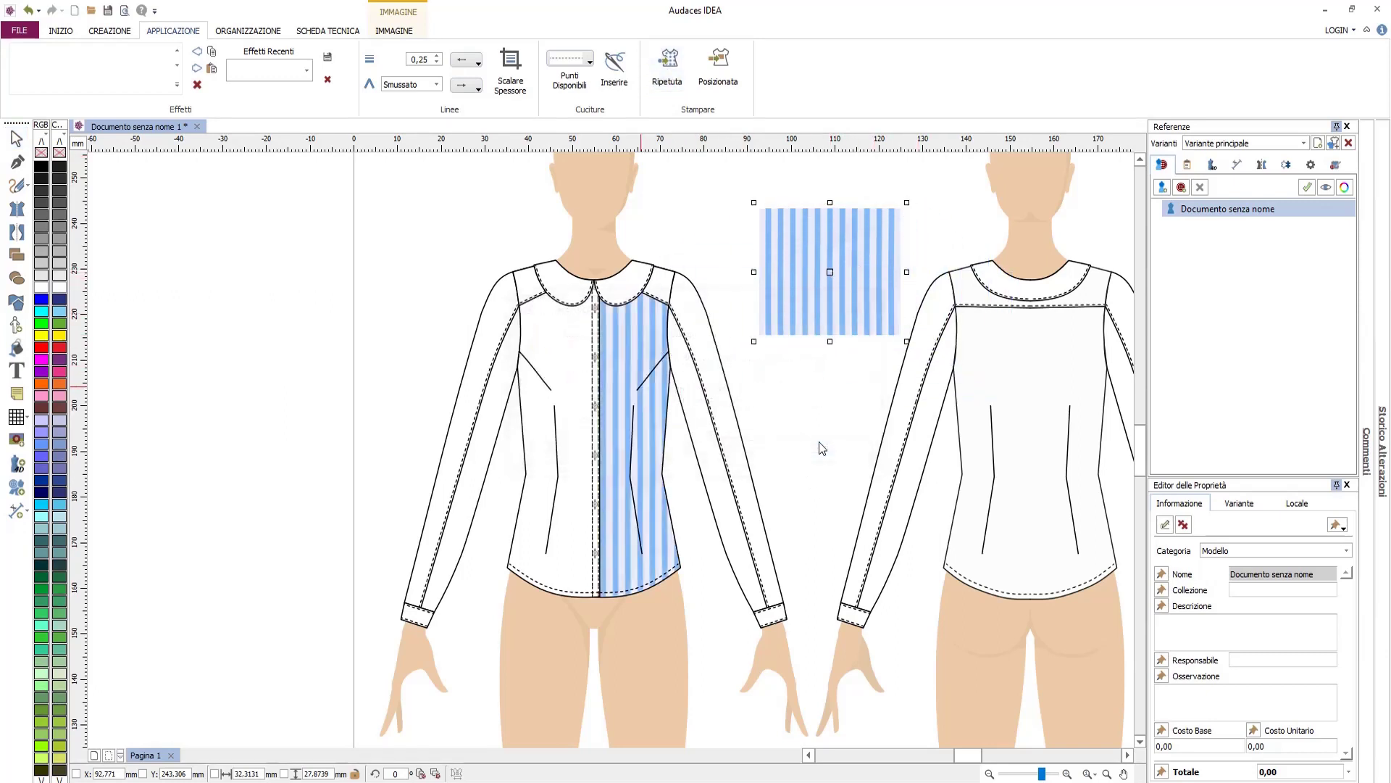
left_click(660, 291)
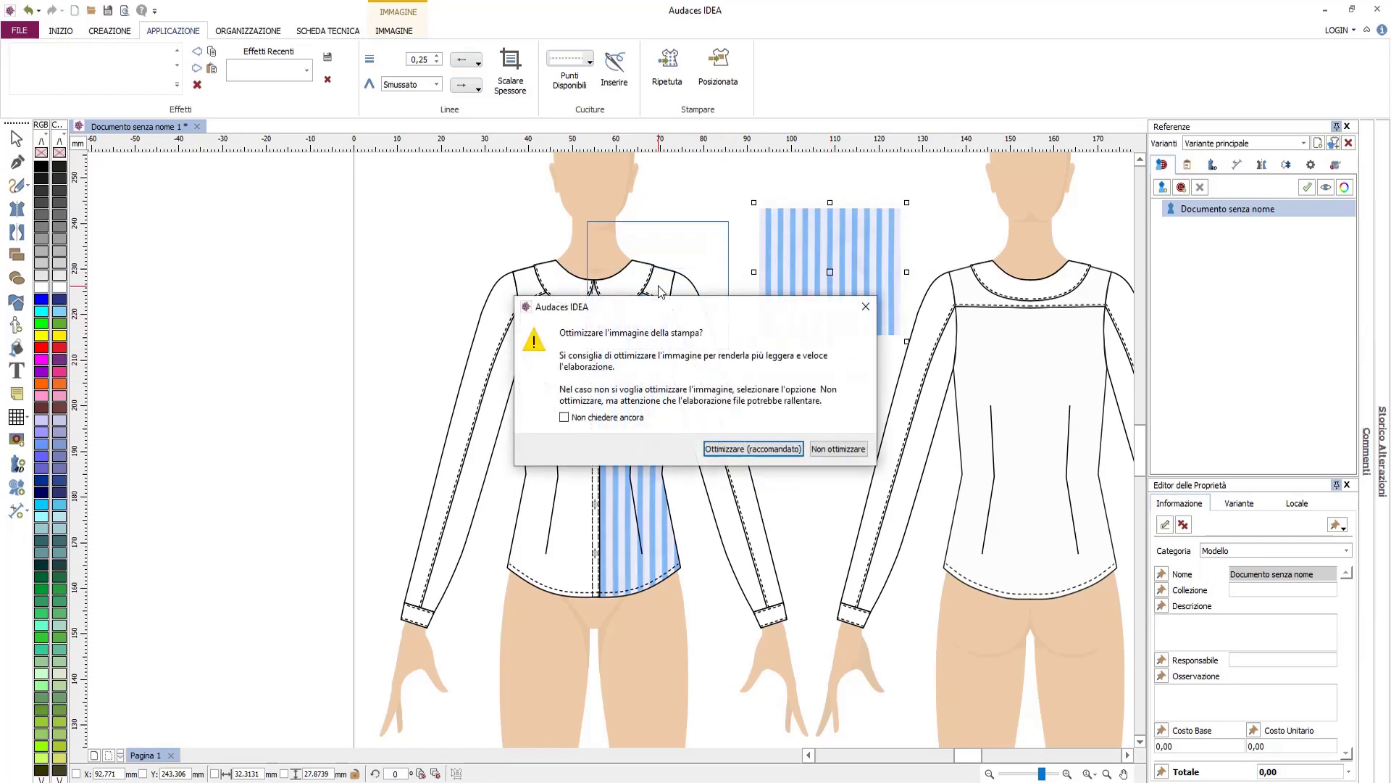
left_click(838, 449)
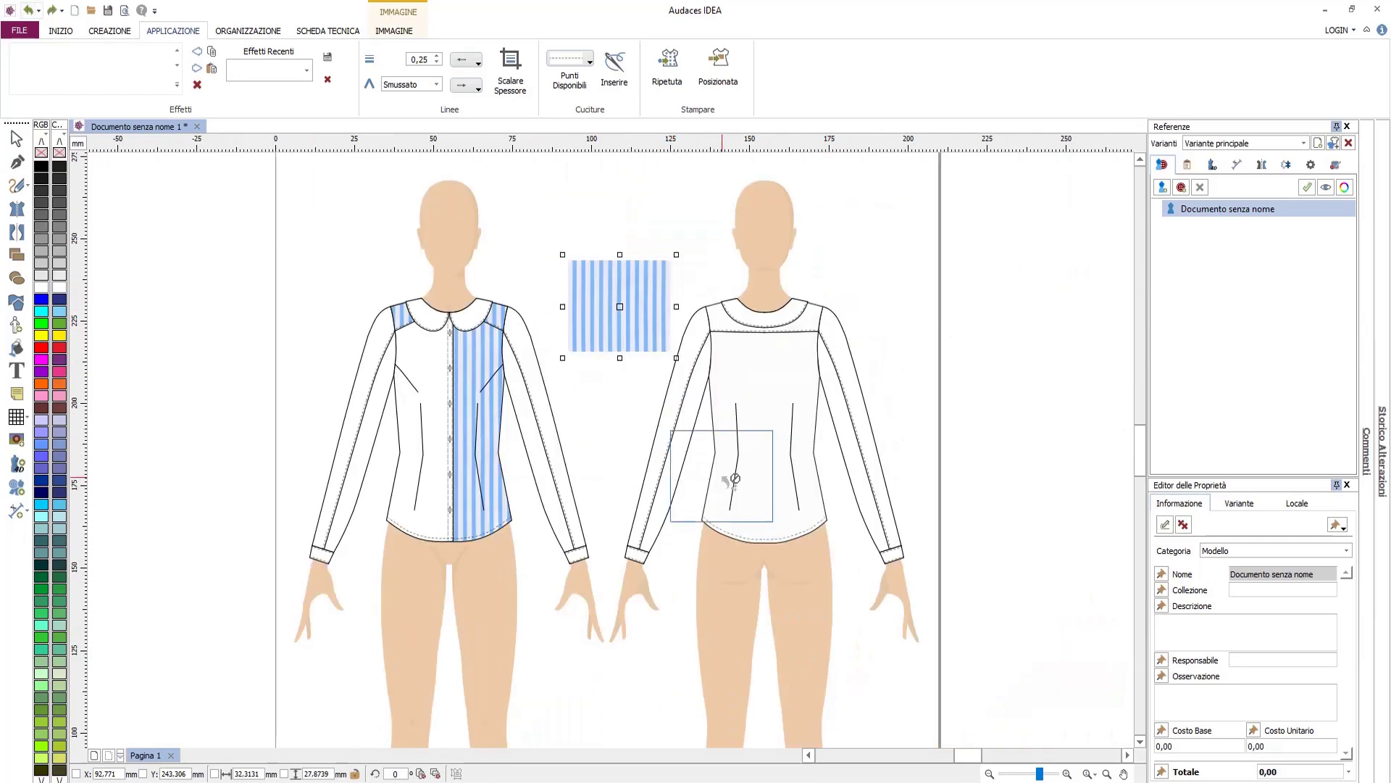
Apply the same non-optimised striped repeat print to the back yoke and end the print command
scroll(839, 451, "down", 1)
left_click(807, 327)
left_click(833, 451)
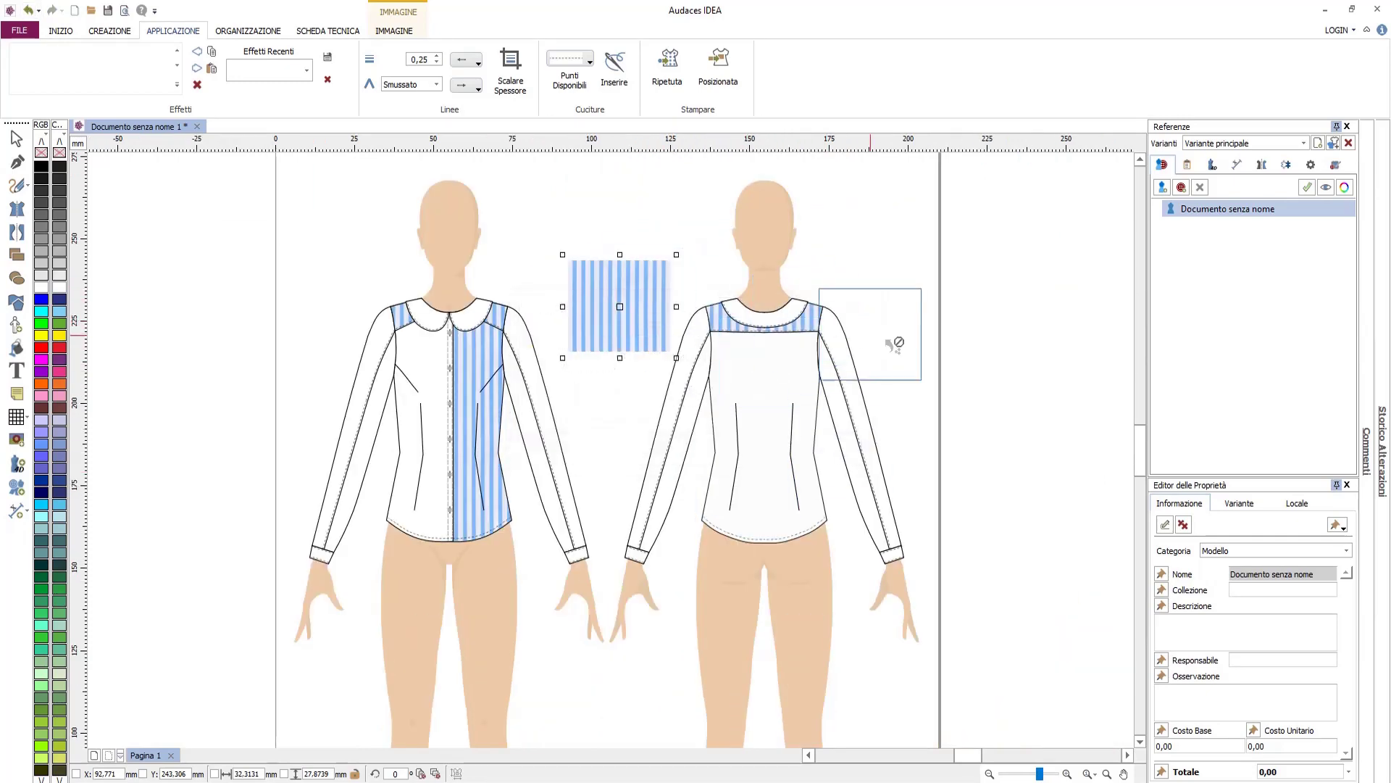
key("Escape")
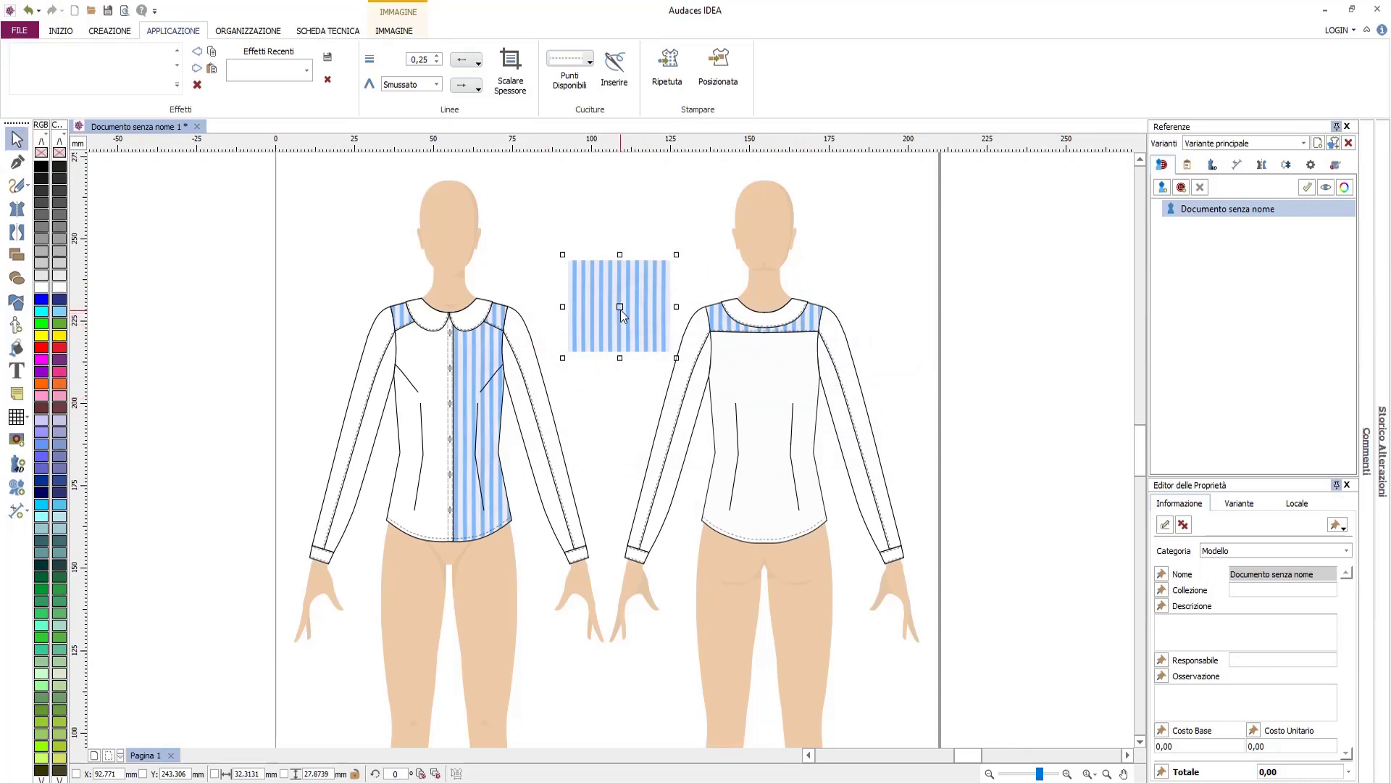
Sample the stripe blue (RGB 135, 186, 245) from the striped image and fill the left-hand front panel with it
left_click_drag(619, 309, 633, 259)
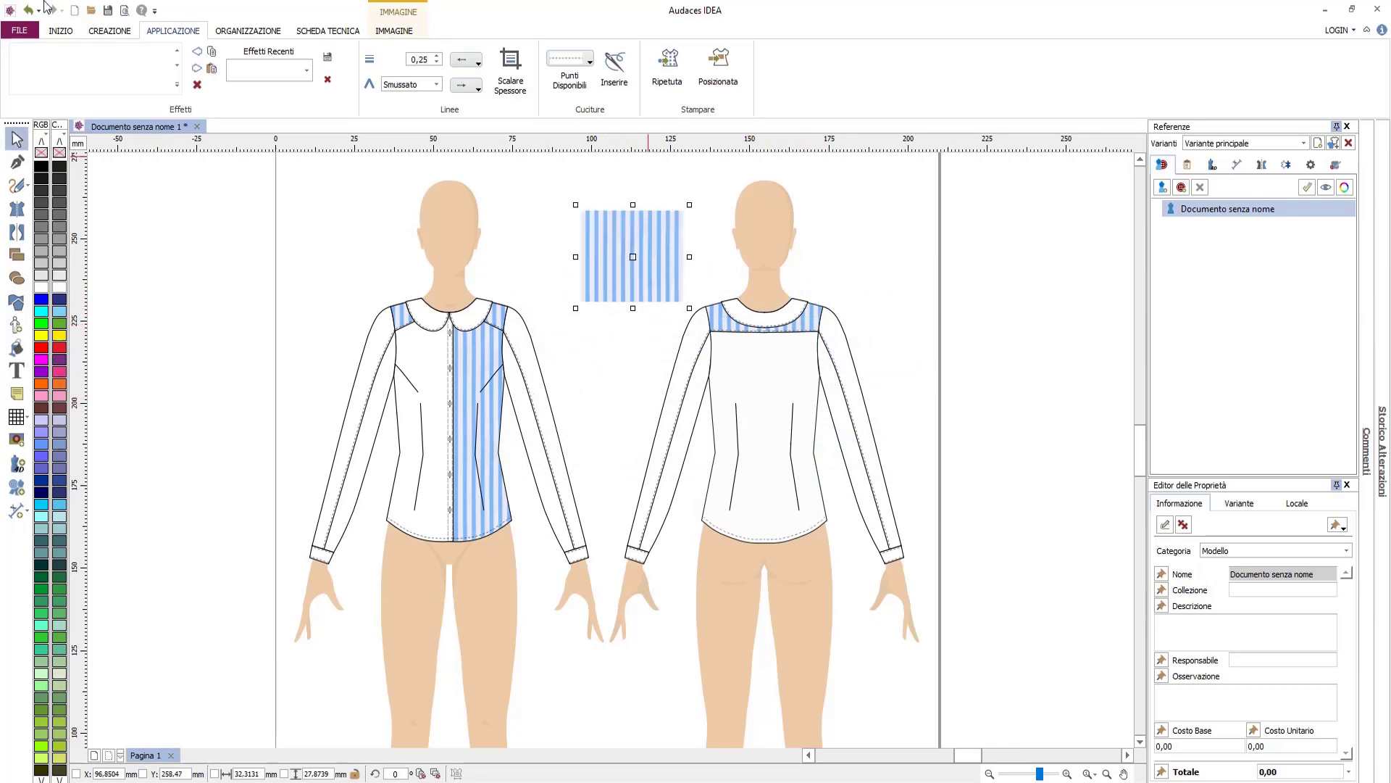
left_click(67, 32)
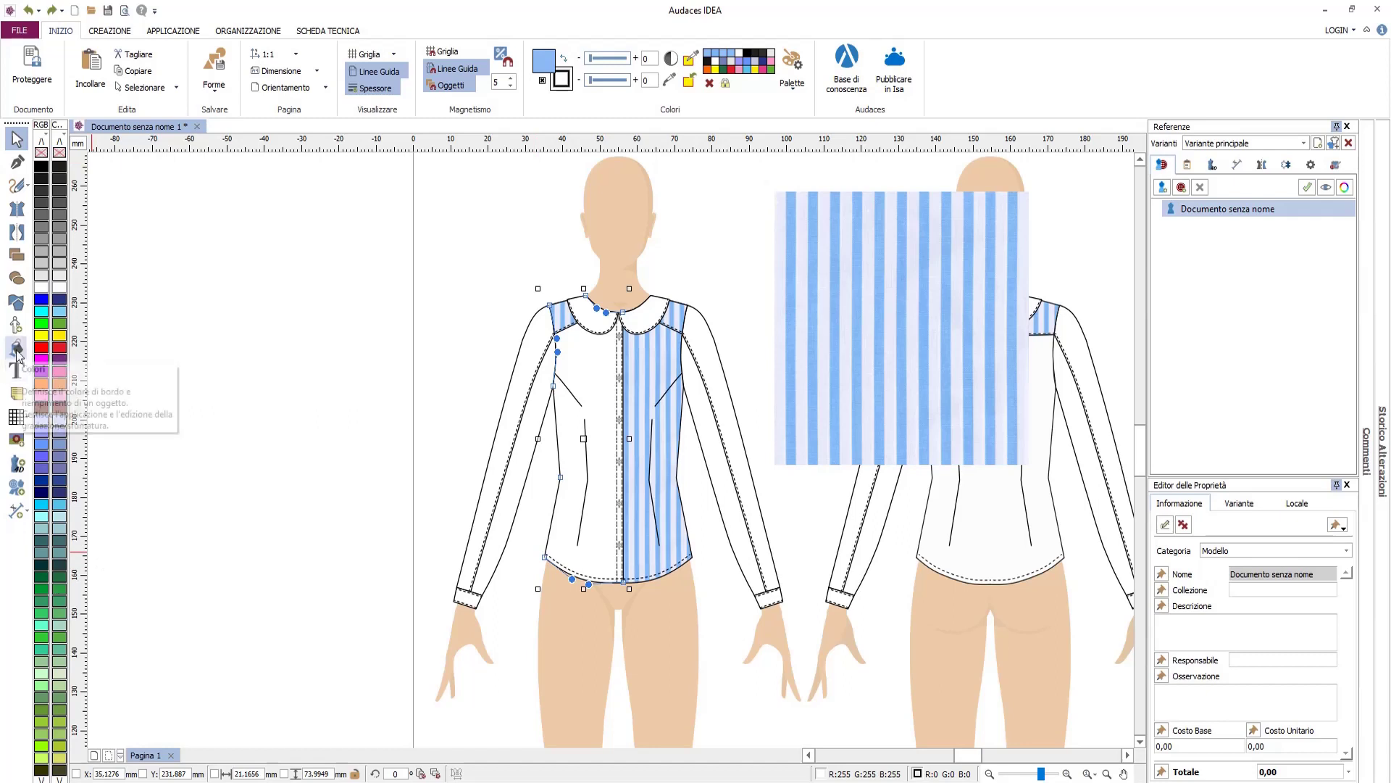
left_click(17, 350)
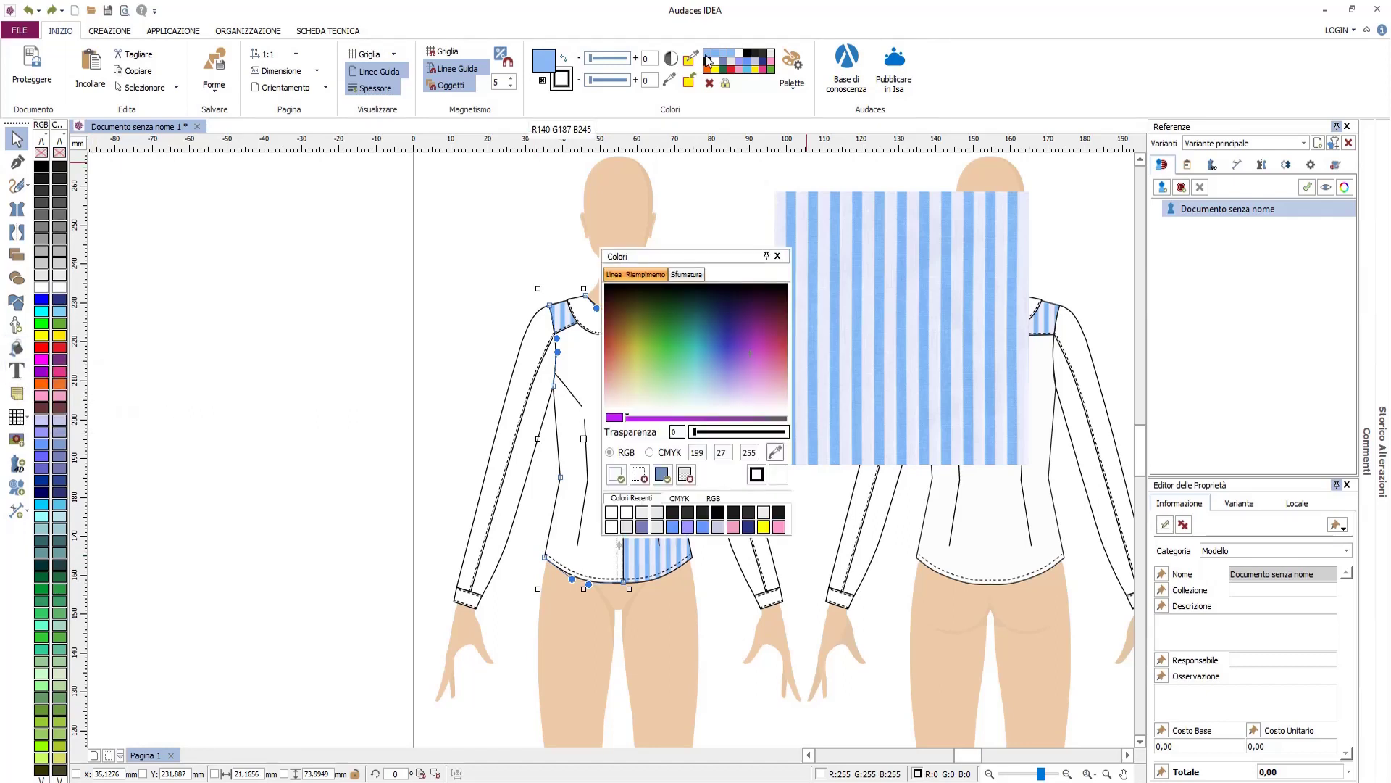
left_click(774, 453)
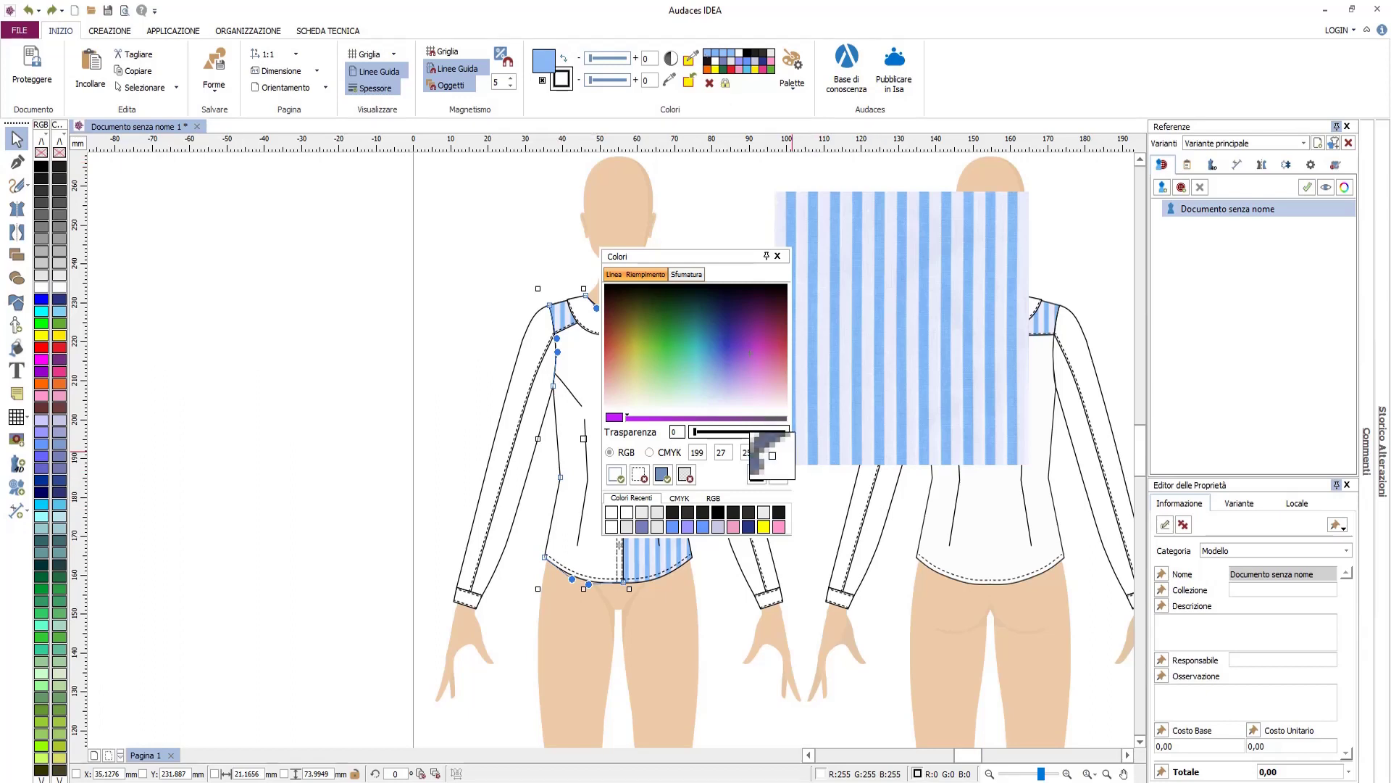
left_click(834, 391)
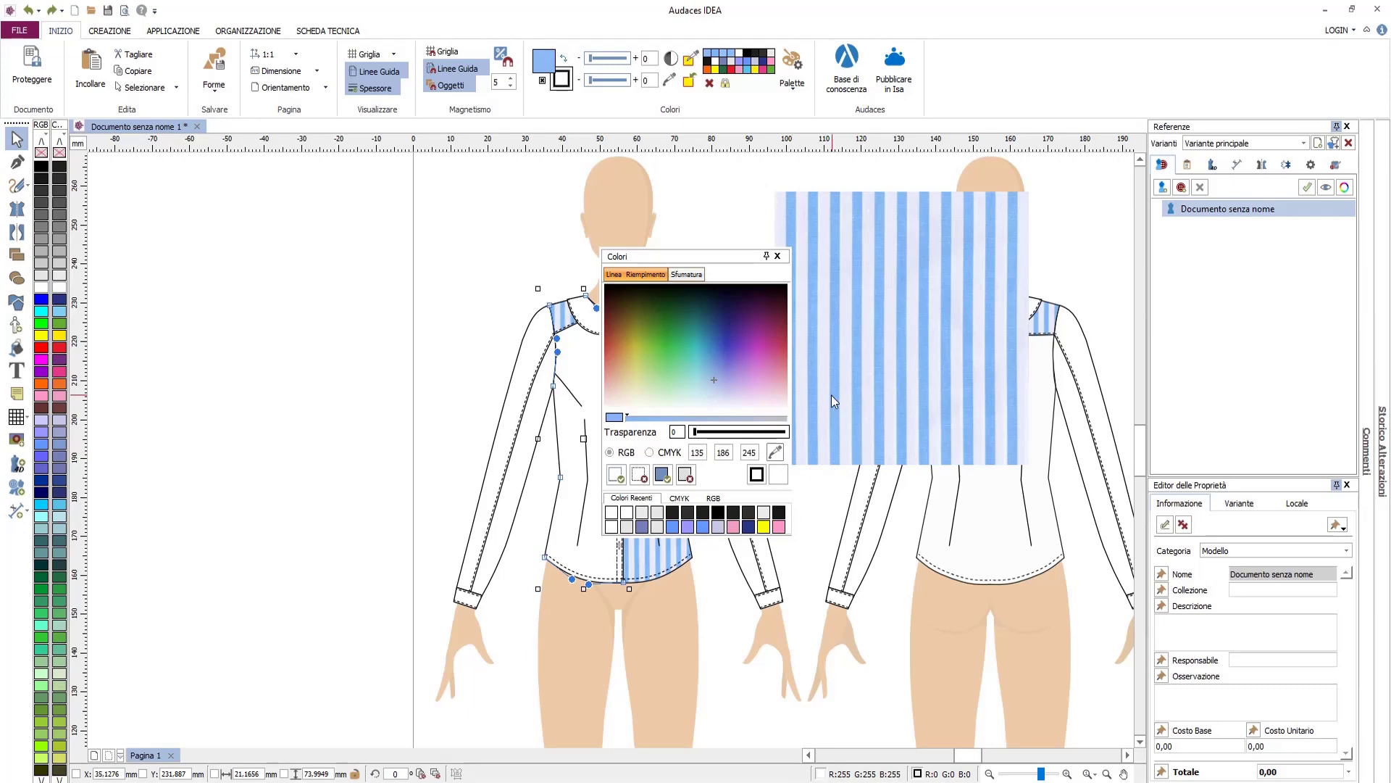
left_click(660, 475)
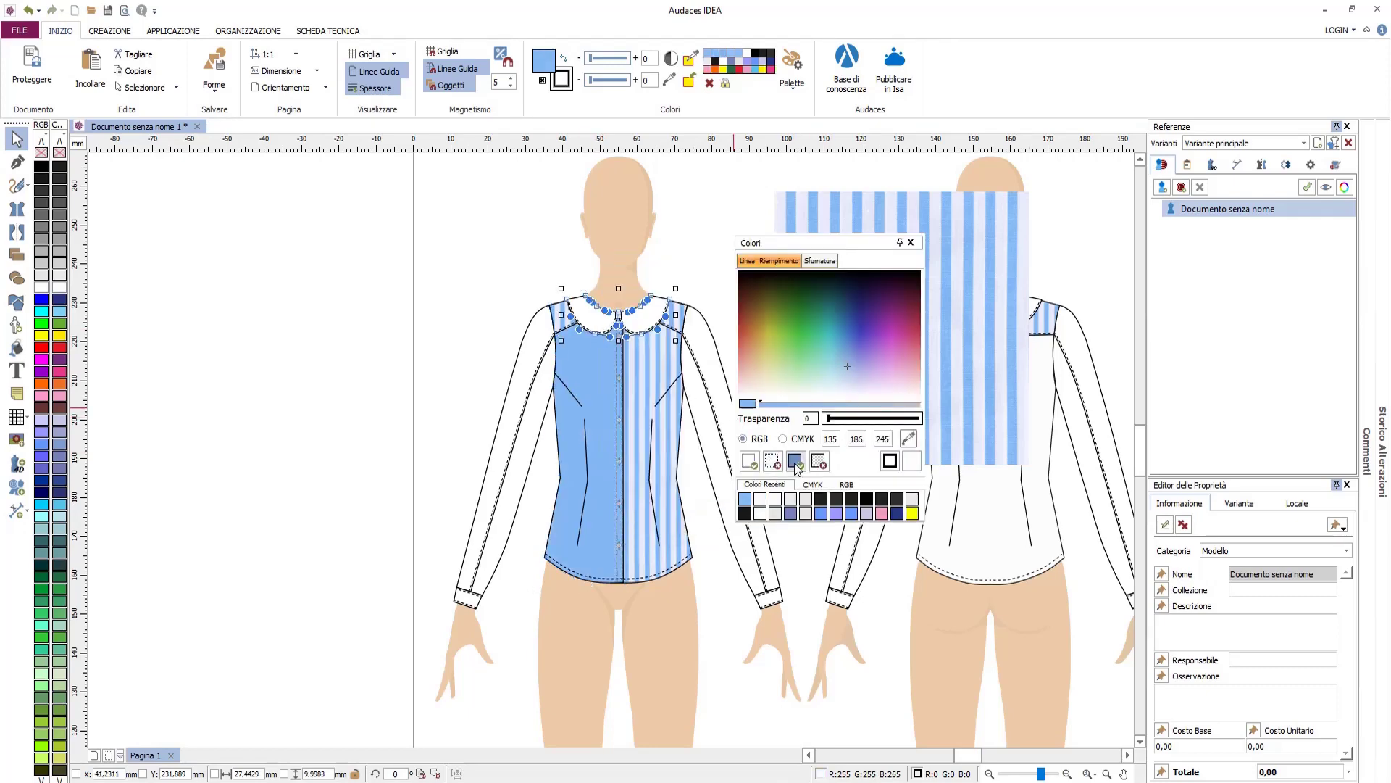
Fill the collars, sleeves and cuffs of both views and the back body with the sampled blue
left_click(794, 460)
left_click(512, 390)
left_click(795, 461)
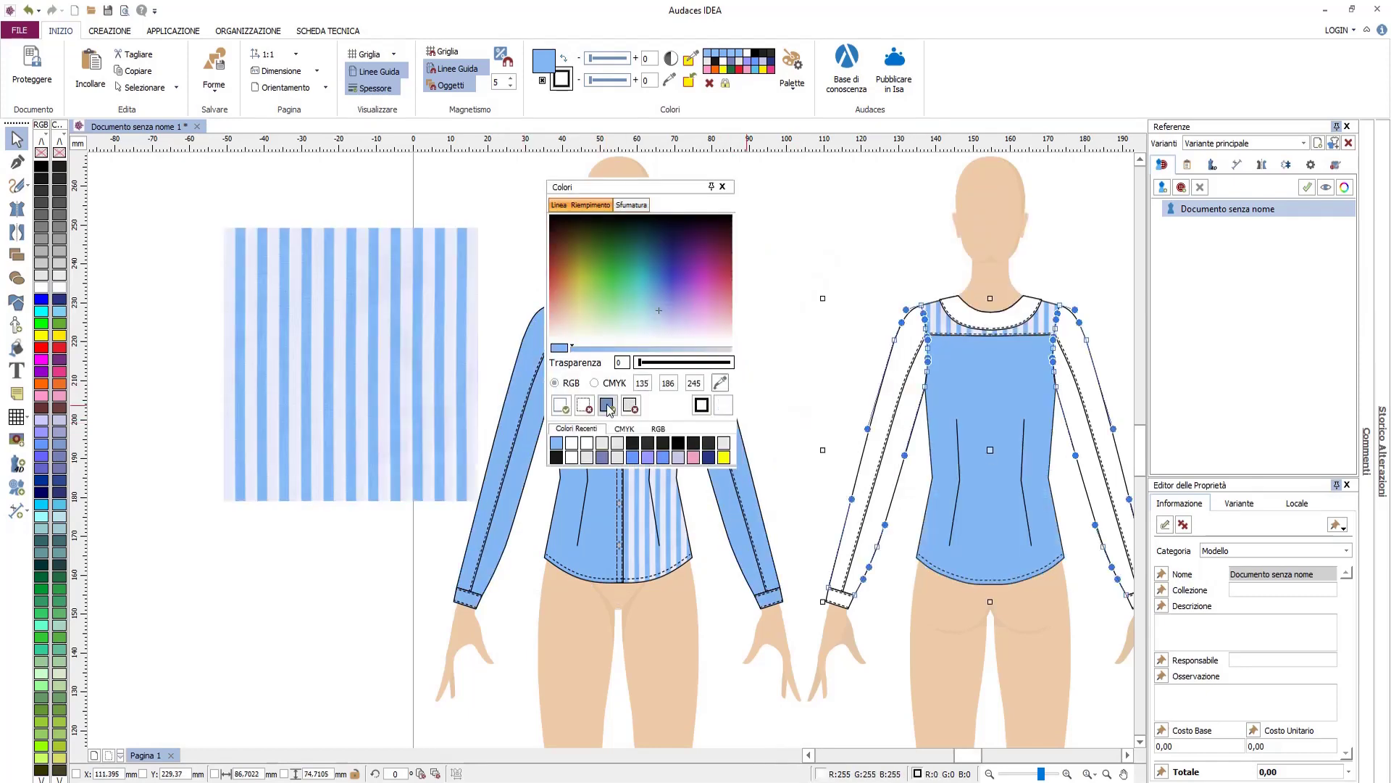
left_click(608, 405)
left_click(983, 323)
left_click(616, 404)
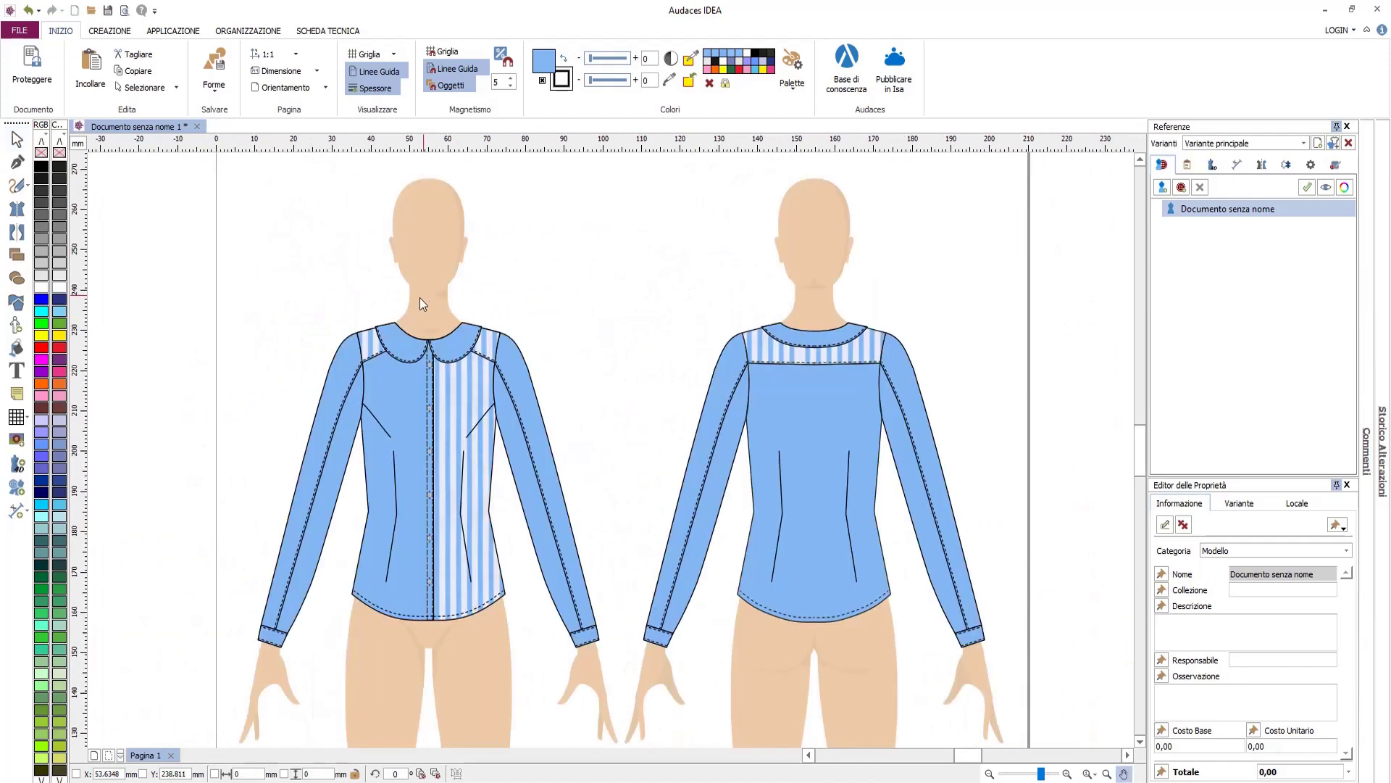
Delete the front and back mannequins, keeping only the two blouse drawings
key("Escape")
left_click(443, 276)
key("Delete")
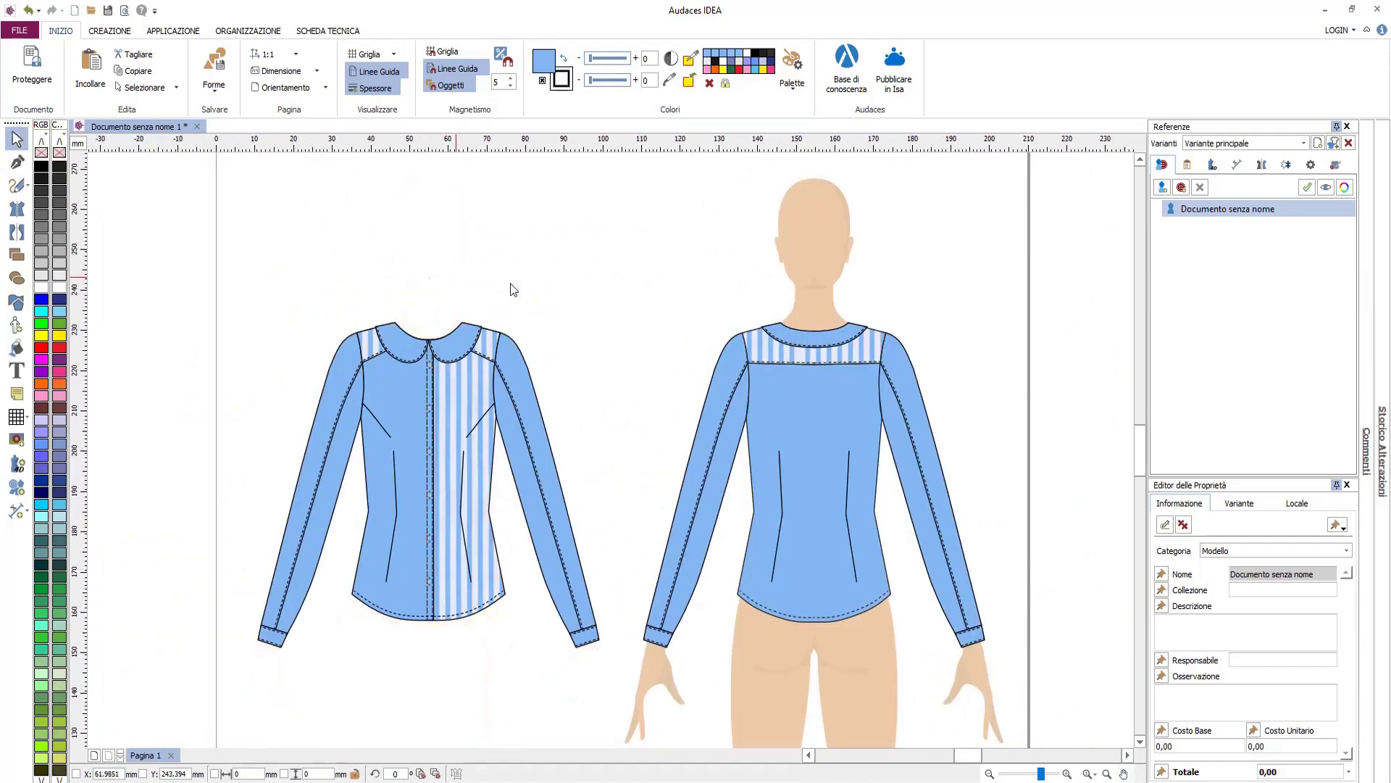
left_click(823, 241)
key("Delete")
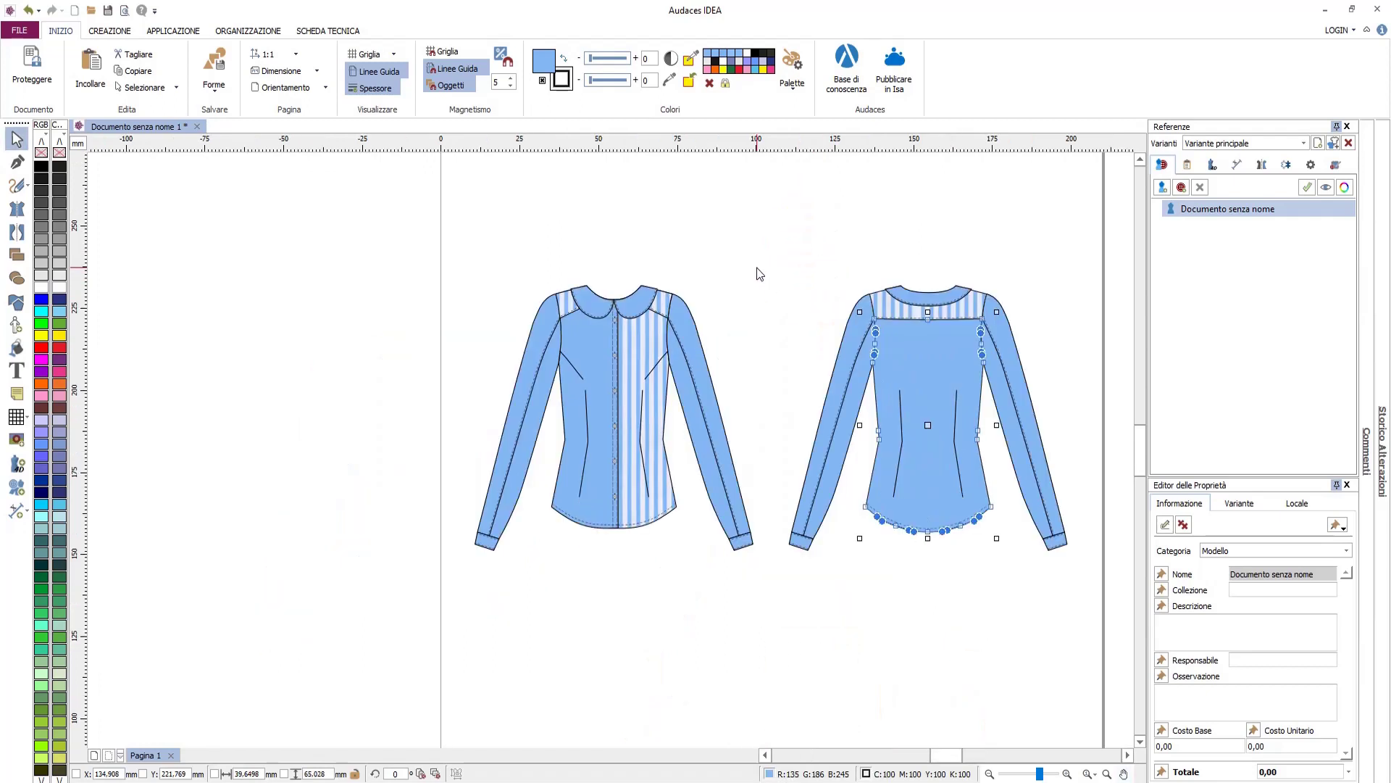
Copy the whole back view of the blouse and paste a duplicate of it
left_click_drag(757, 268, 1100, 661)
right_click(947, 471)
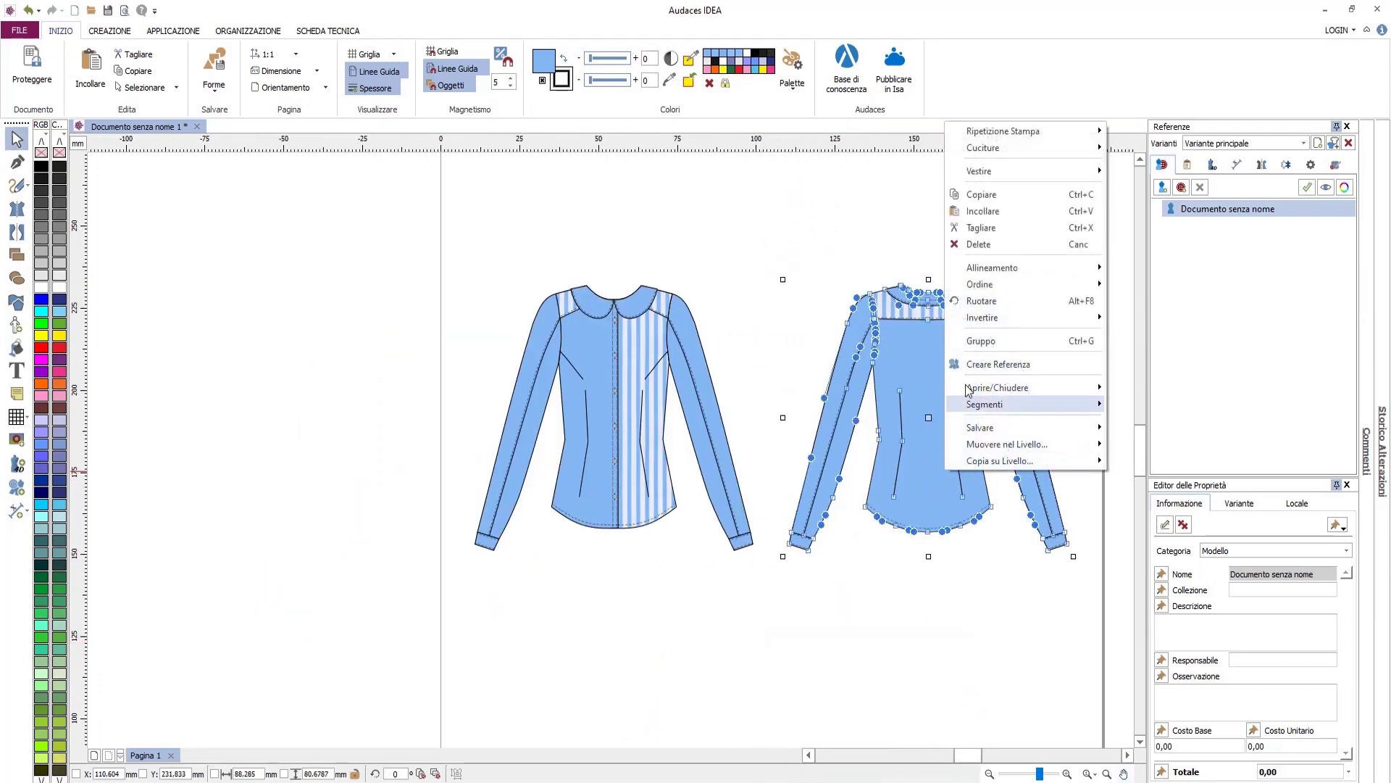
left_click(1007, 194)
left_click(777, 258)
right_click(816, 255)
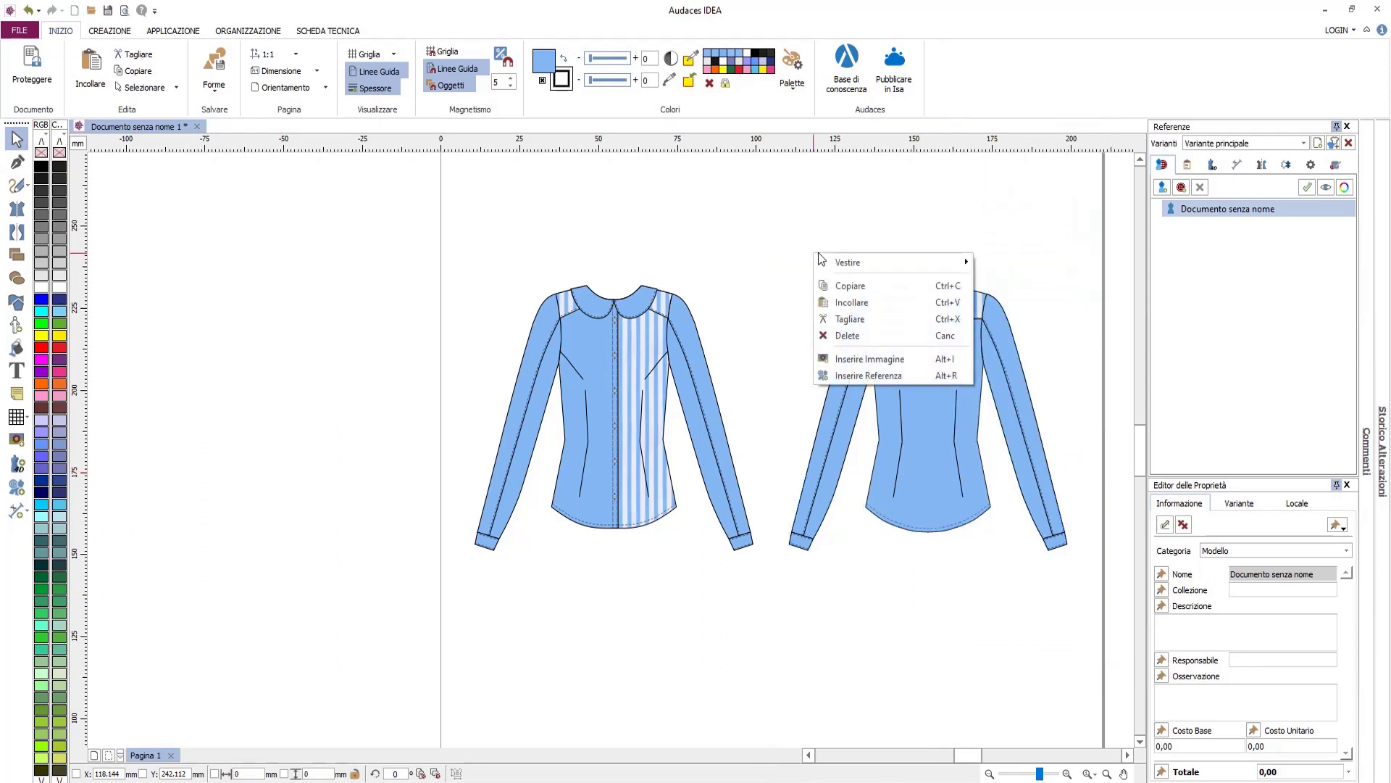
left_click(866, 307)
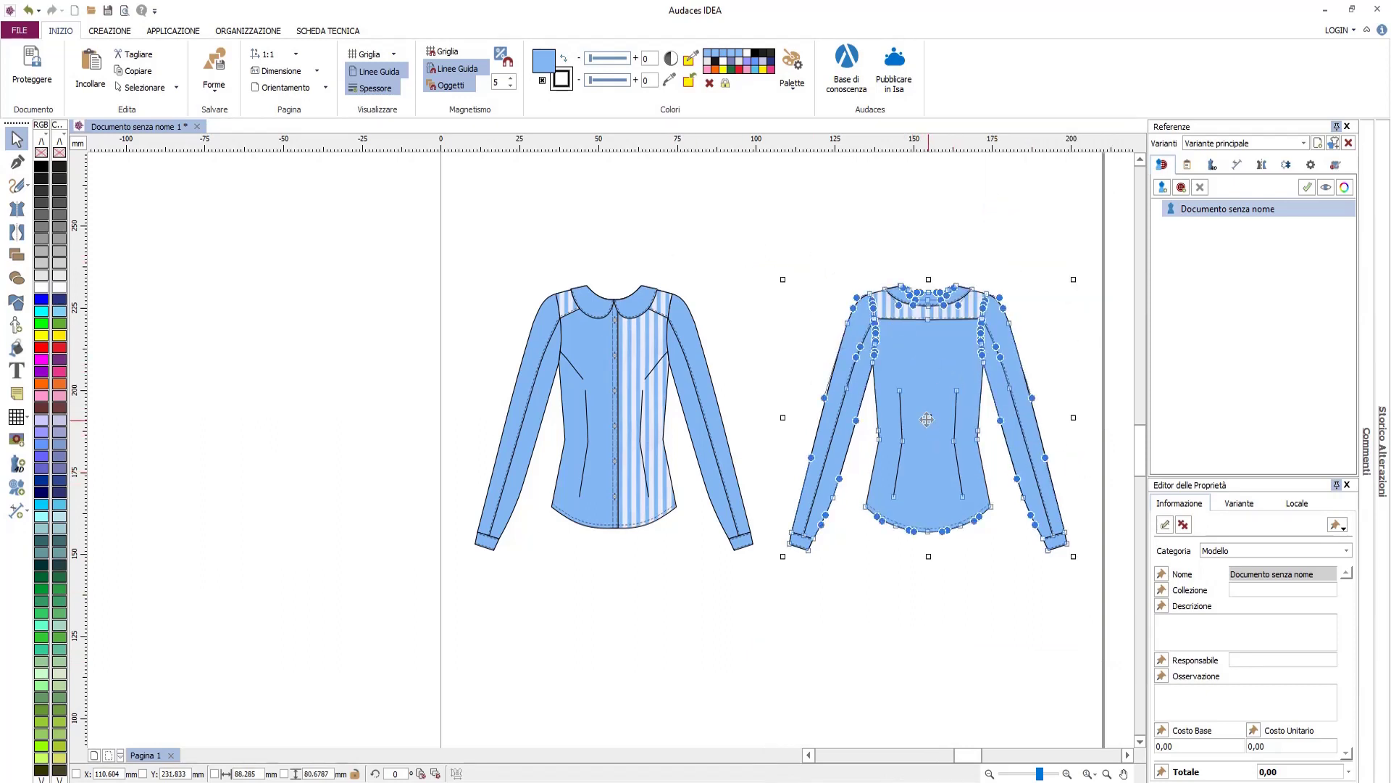
Move the duplicated back view onto the front view and send it behind so it forms the blouse's inner back
left_click_drag(911, 430, 614, 417)
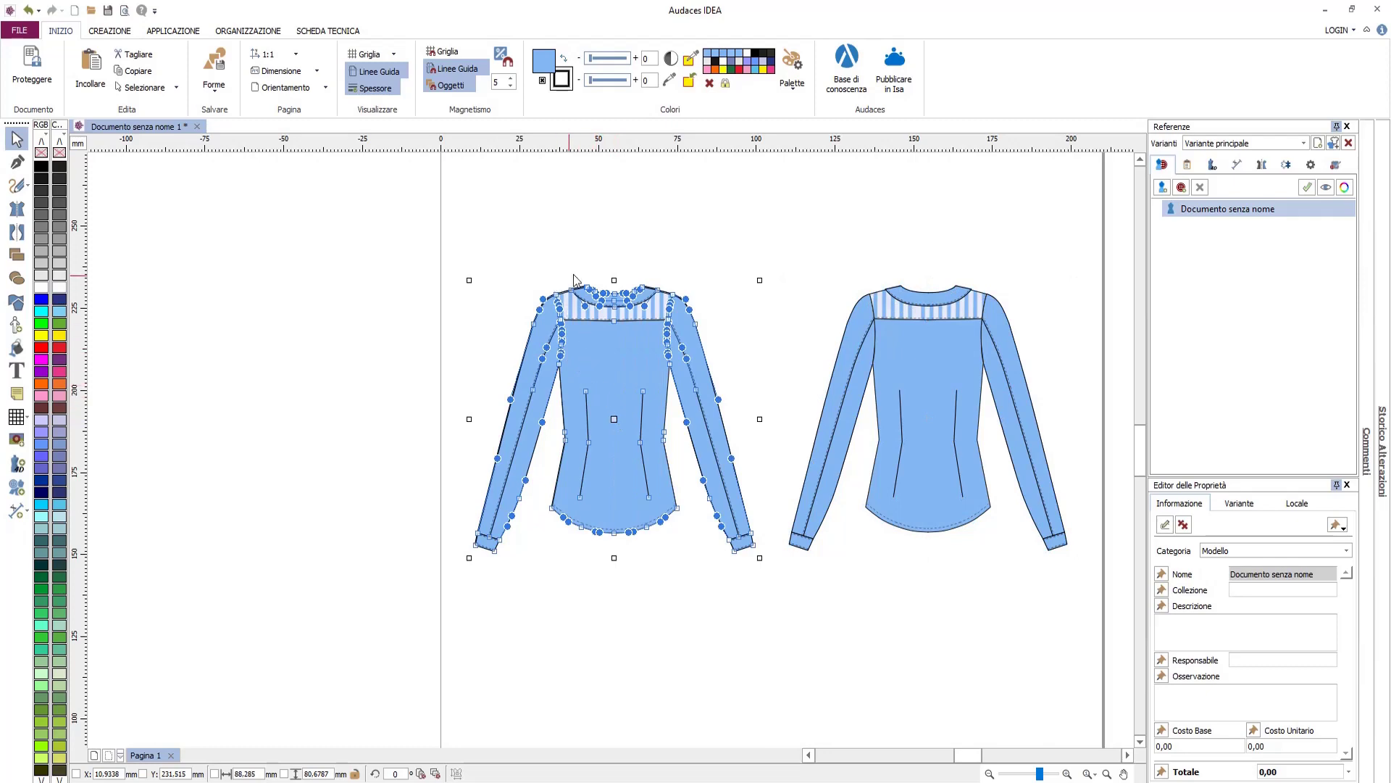
scroll(634, 280, "up", 3)
left_click(248, 31)
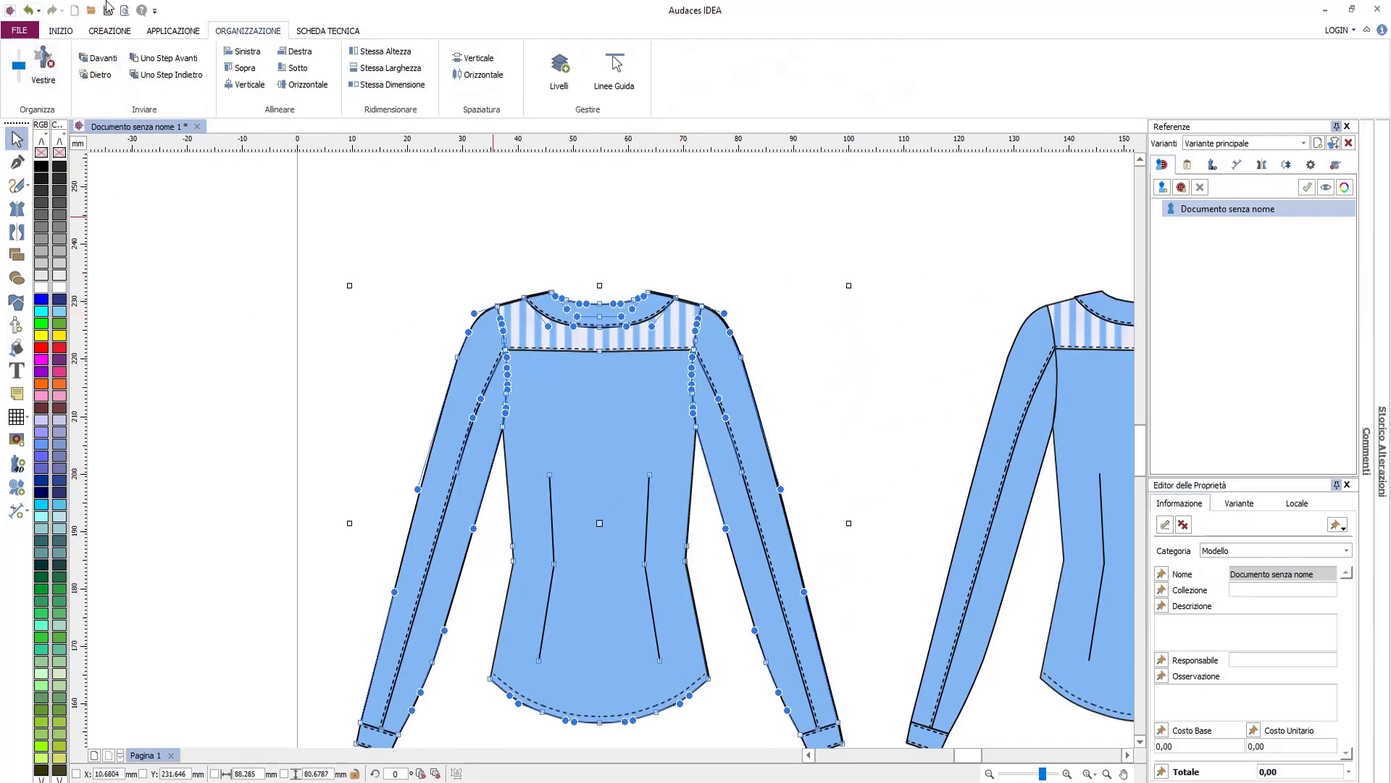
left_click(109, 75)
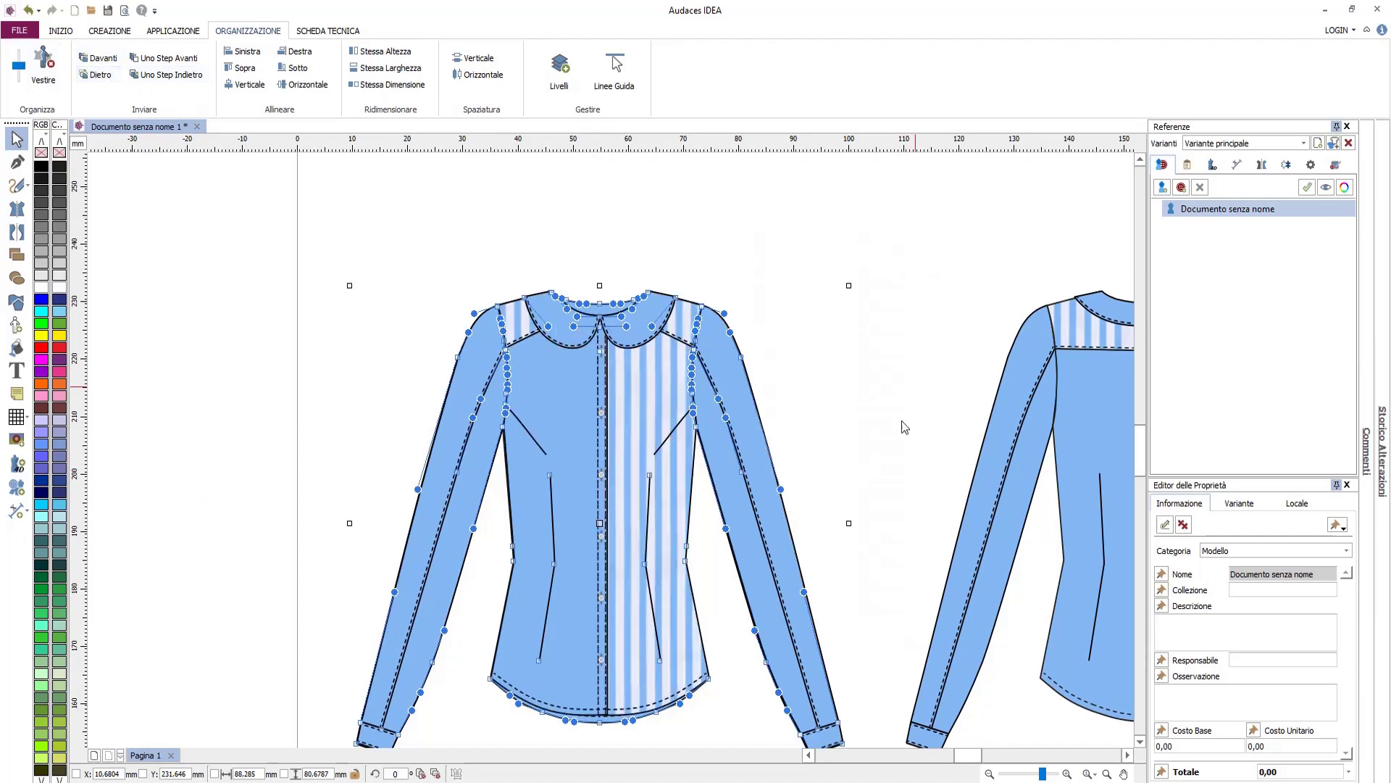
left_click(944, 314)
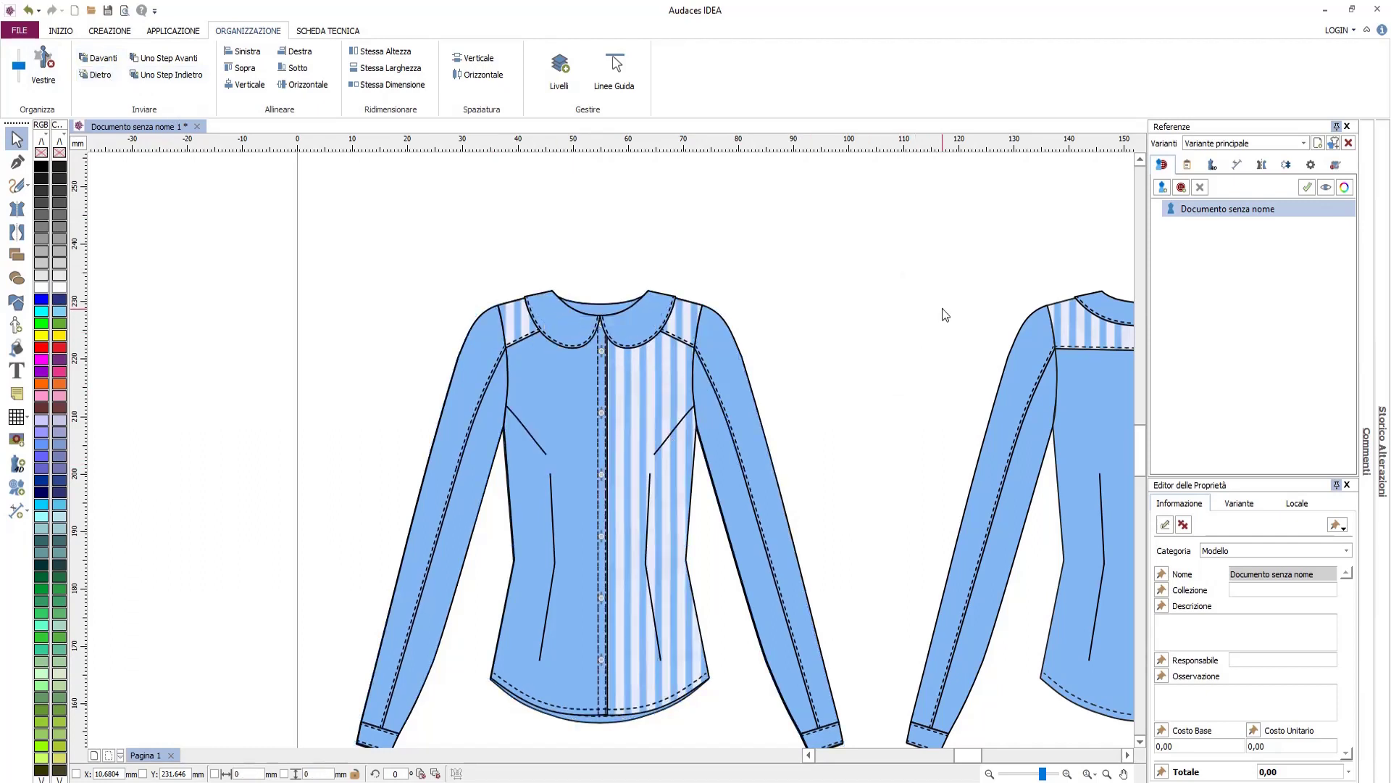
scroll(90, 218, "down", 3)
Start saving the document as a new Audaces IDEA file on the Desktop, with the file name Camicia 2022
left_click(20, 30)
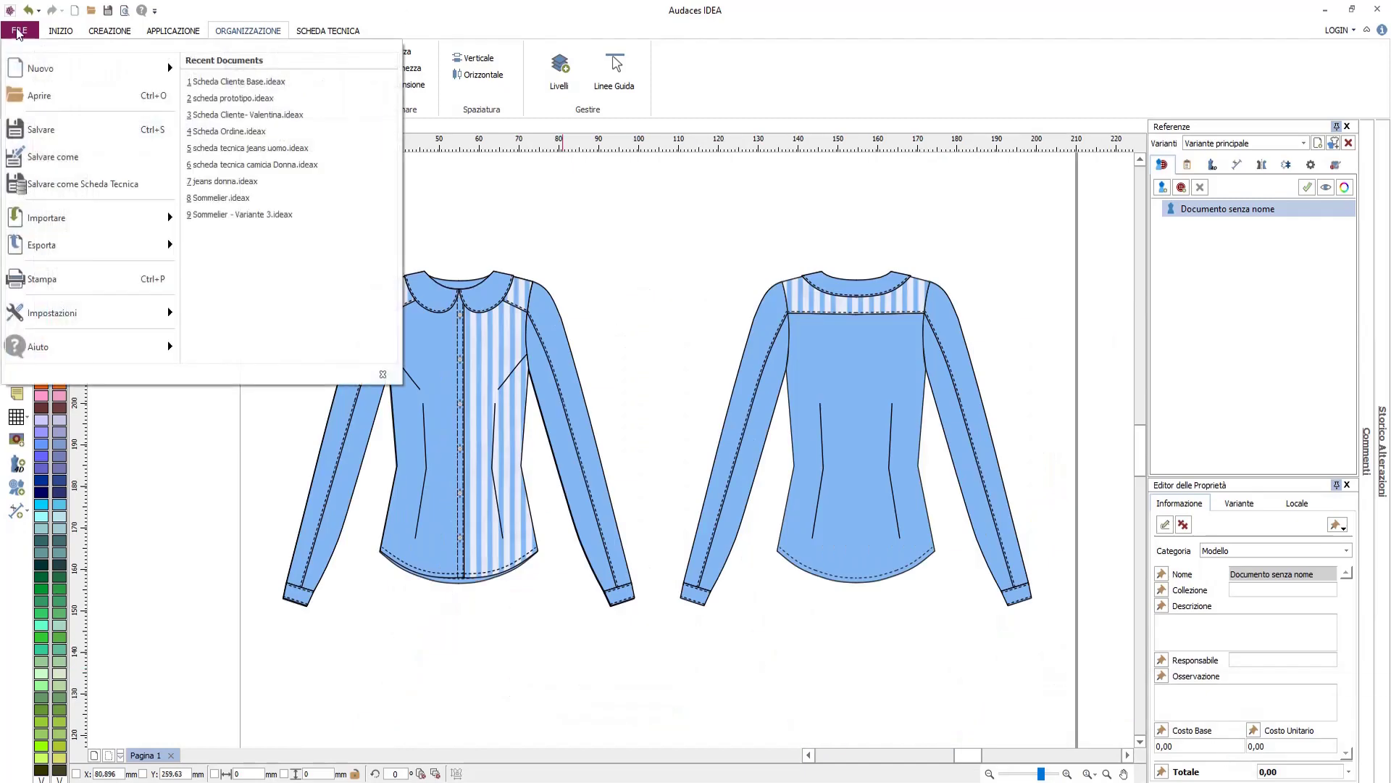
left_click(116, 160)
type("Camici")
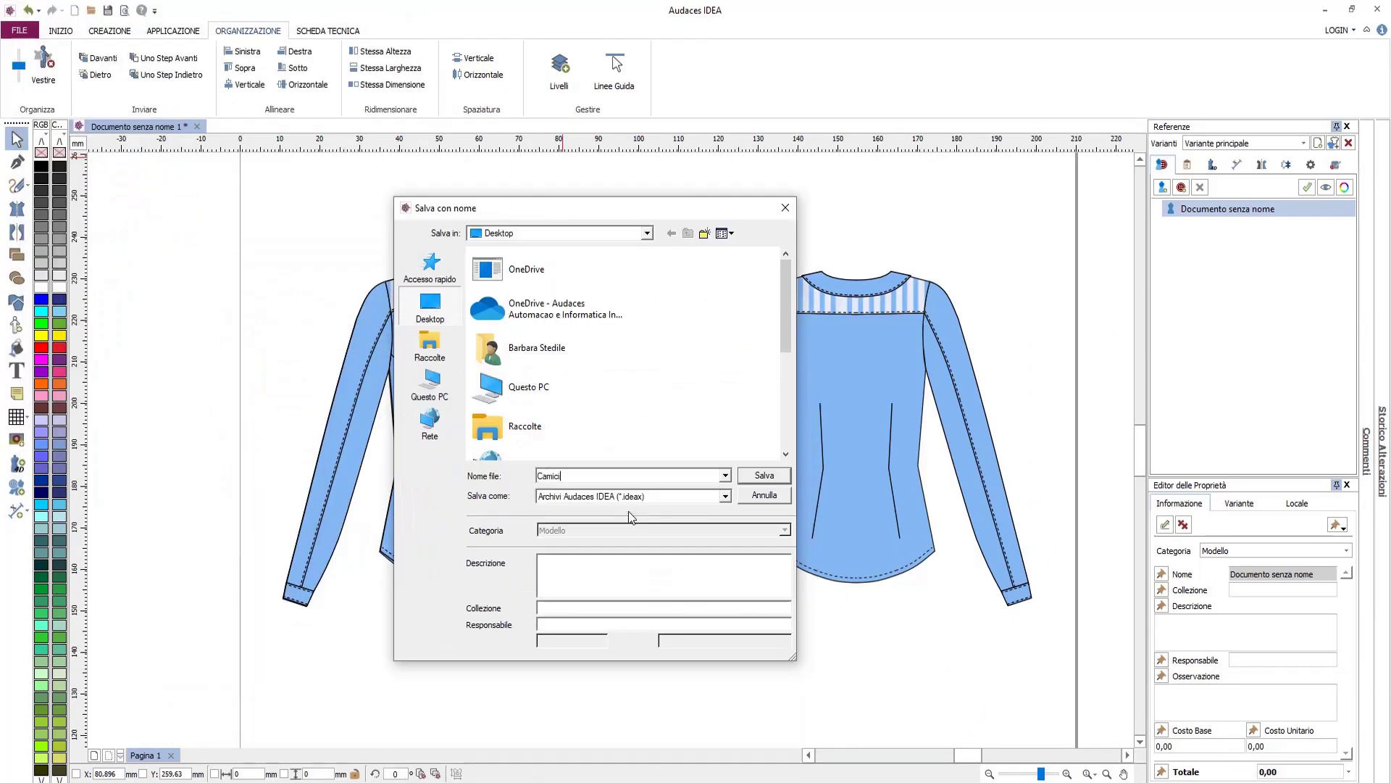
type("a 2022")
Enter the description "Camicia con colletto piatto, tessuto fantasia a righe.", collection P/E 22 and responsible Audaces, and save without optimizing the images
left_click(720, 562)
type("Camicia con colletto piatto, tessuto fantasia a righe.")
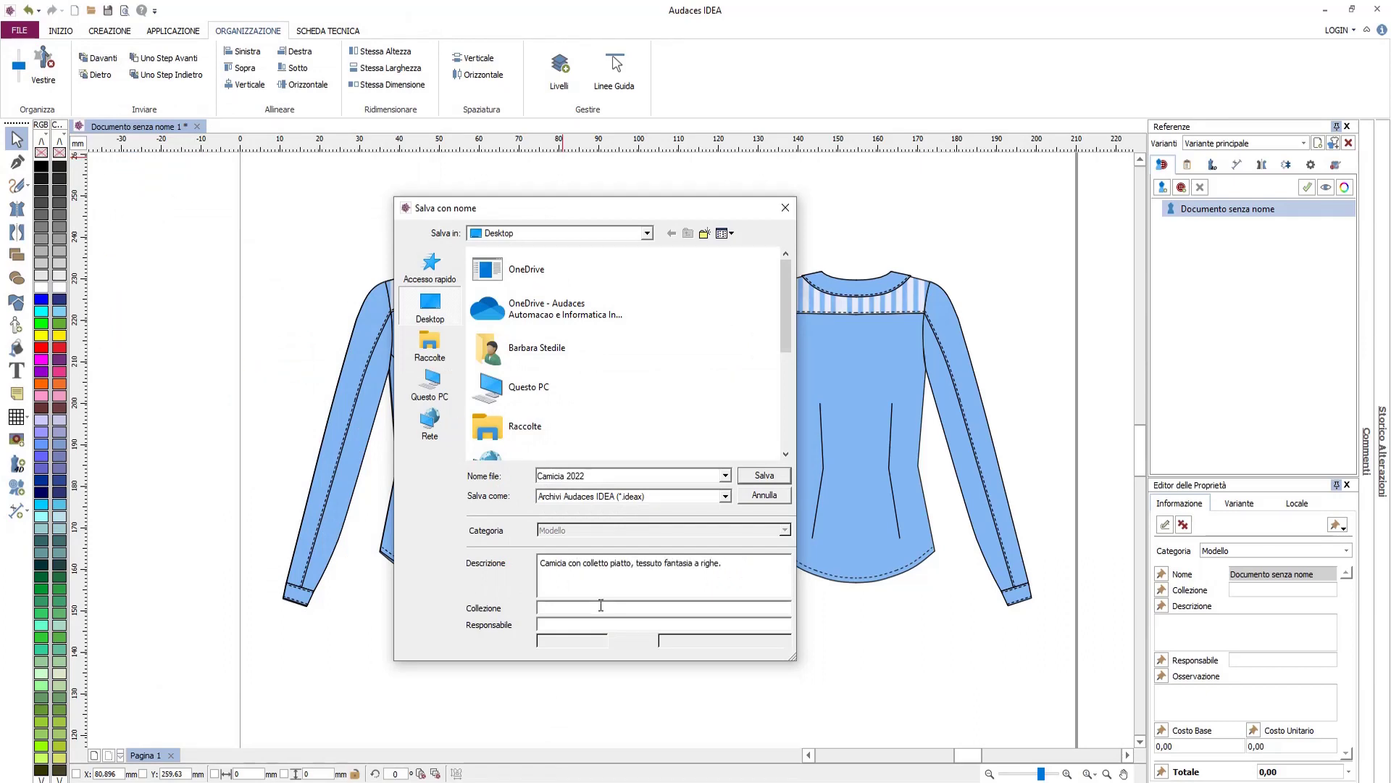
type("Audaces")
left_click(765, 476)
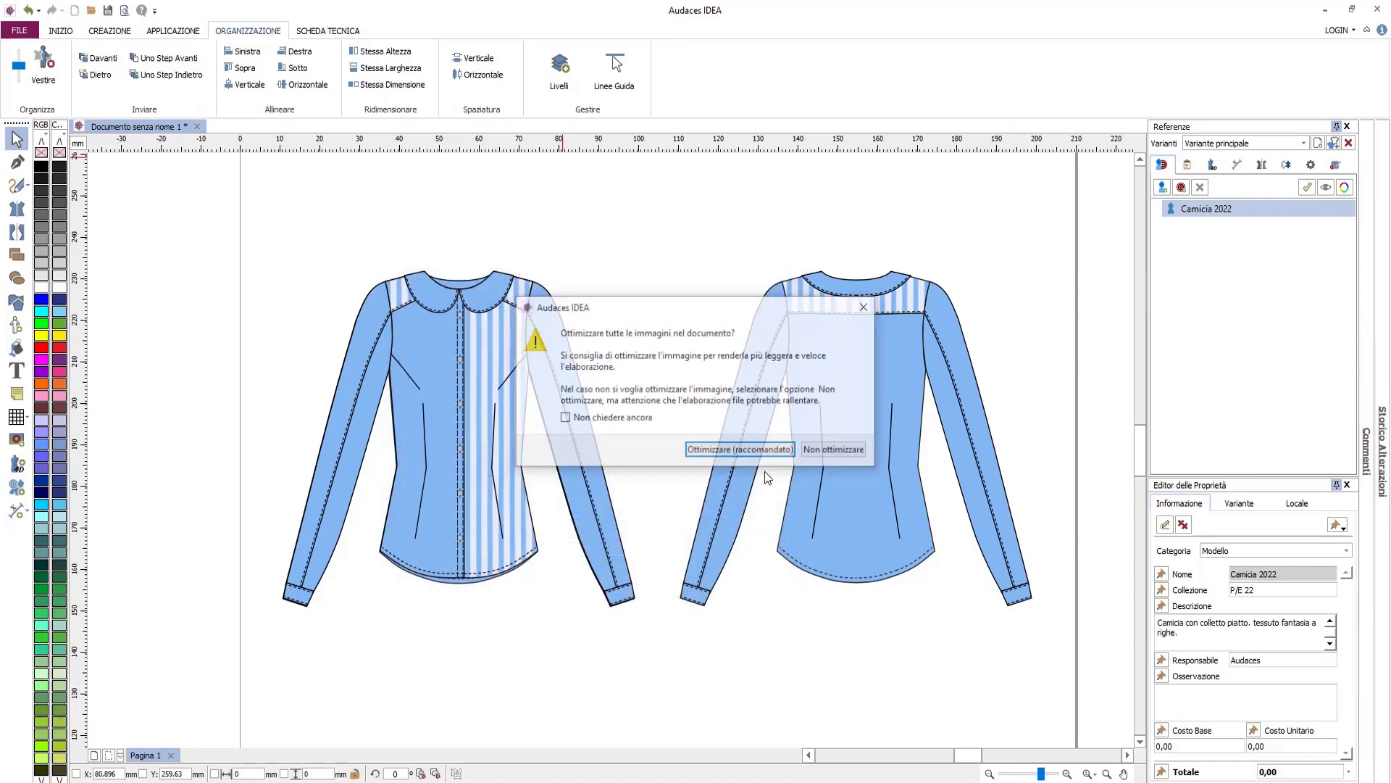
left_click(829, 449)
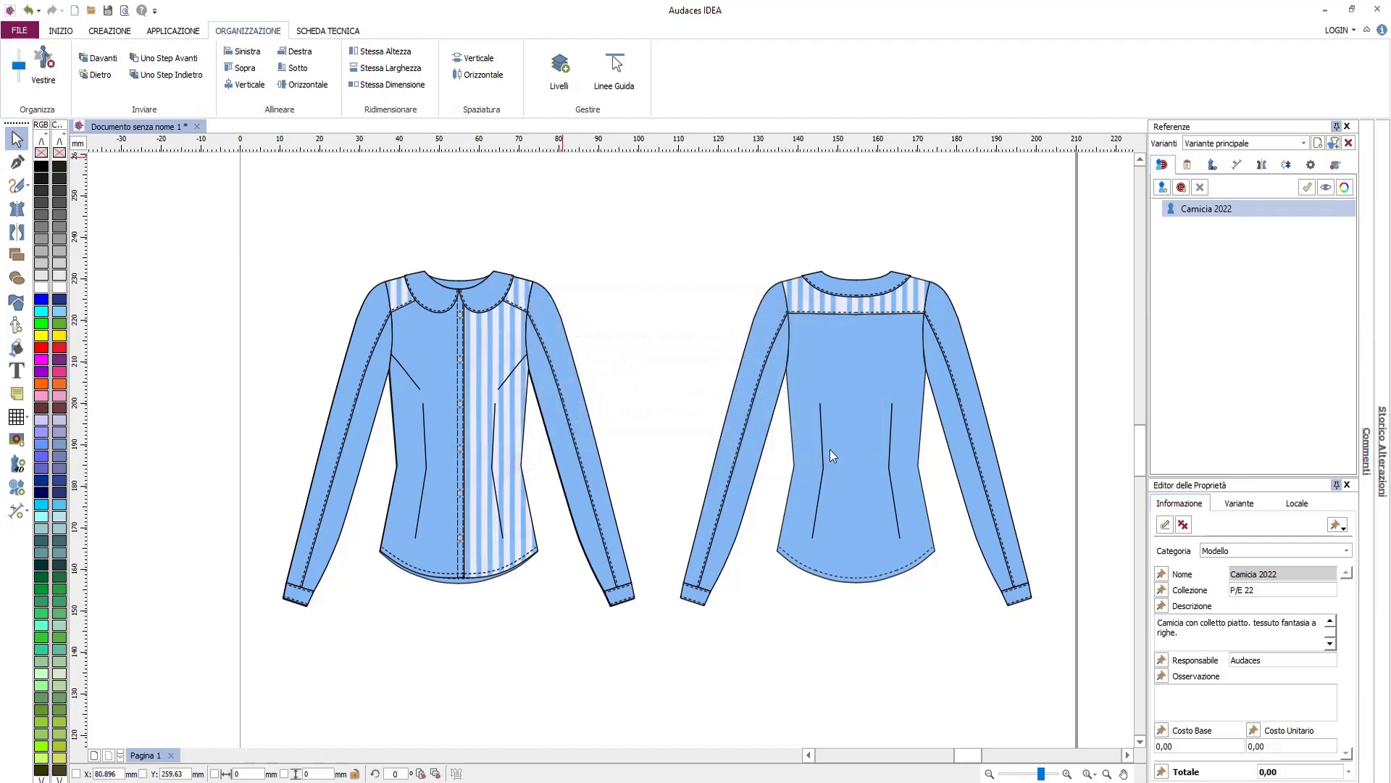